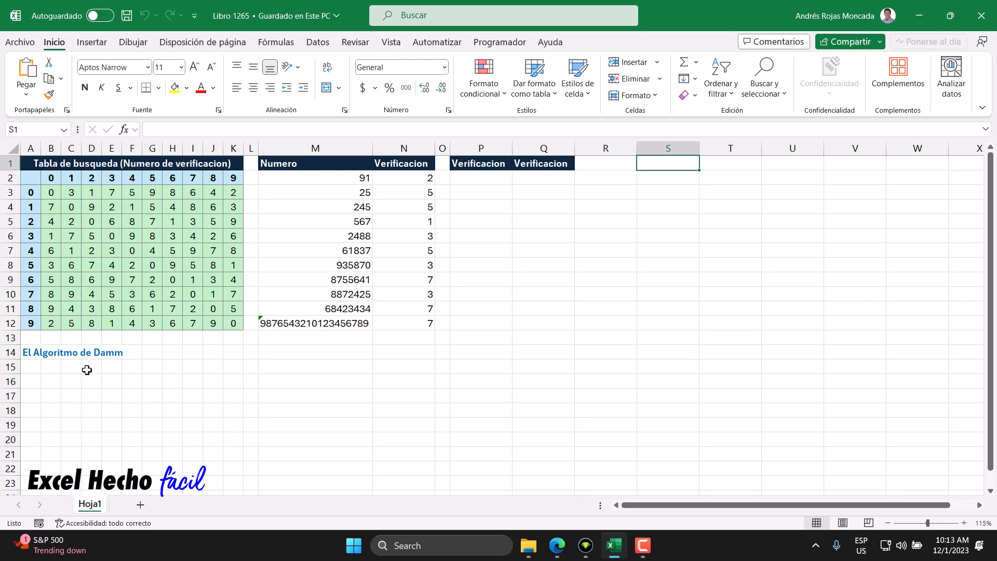
Step: Review the expected check digits in N2:N12 and the source numbers in M2:M12
{"action": "left_click", "coordinate": [410, 178]}
{"action": "left_click_drag", "start_coordinate": [409, 178], "coordinate": [410, 322]}
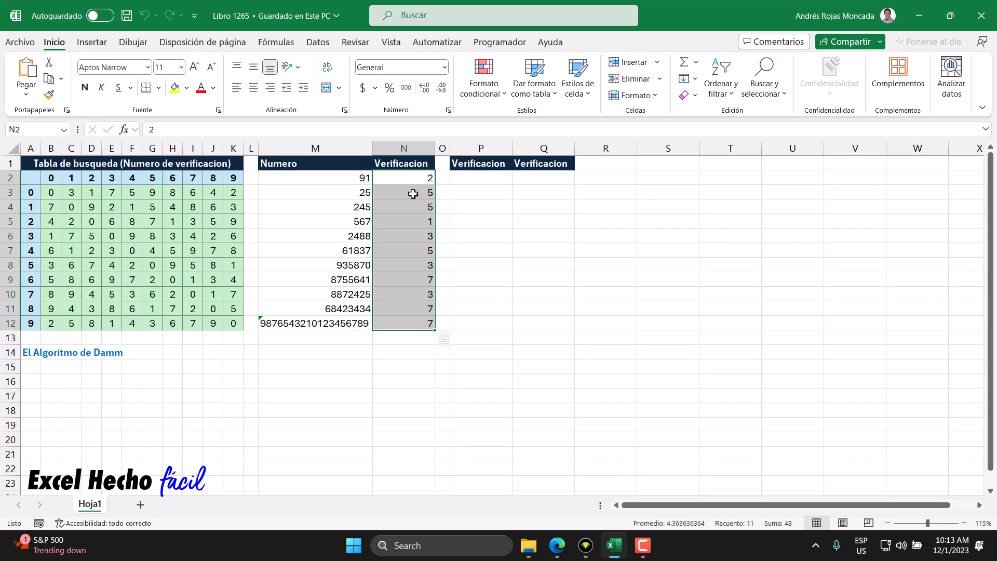
{"action": "left_click_drag", "start_coordinate": [364, 178], "coordinate": [353, 322]}
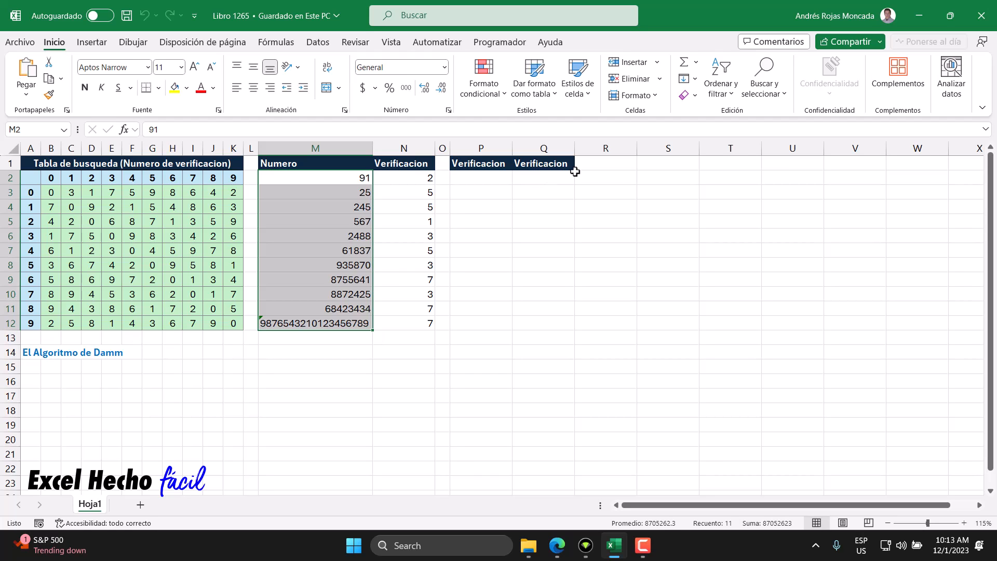
{"action": "left_click", "coordinate": [645, 163]}
Step: Switch to the Damm algorithm page in Edge and examine the matrix's column headers, row labels and the first values of row 4
{"action": "left_click", "coordinate": [568, 546]}
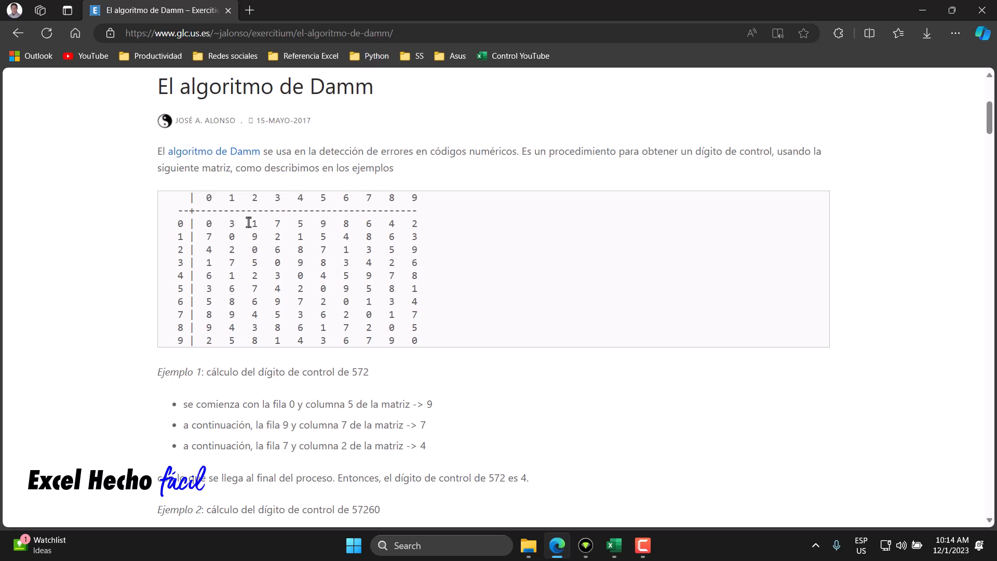
{"action": "left_click_drag", "start_coordinate": [205, 199], "coordinate": [417, 192]}
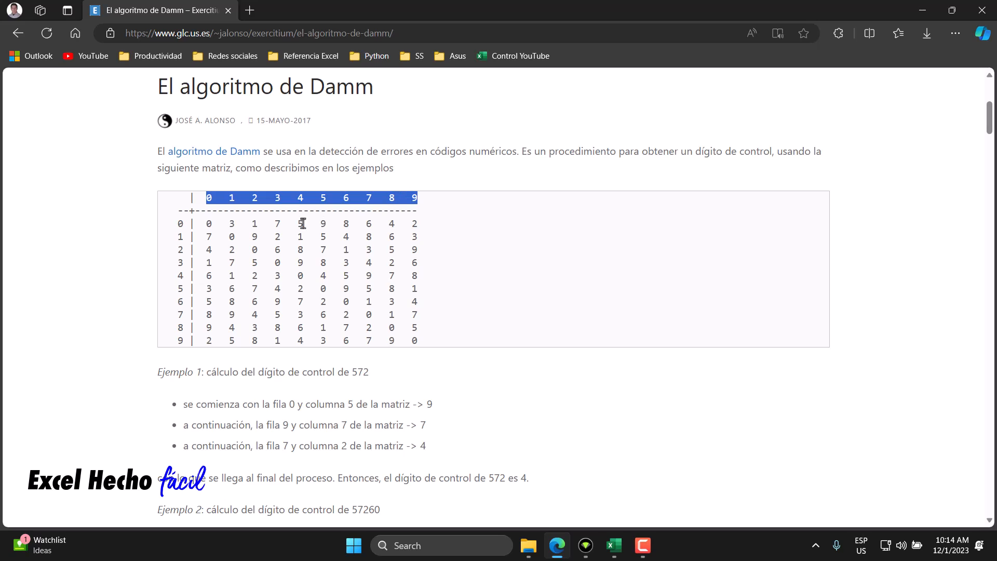
{"action": "left_click_drag", "start_coordinate": [186, 224], "coordinate": [178, 224]}
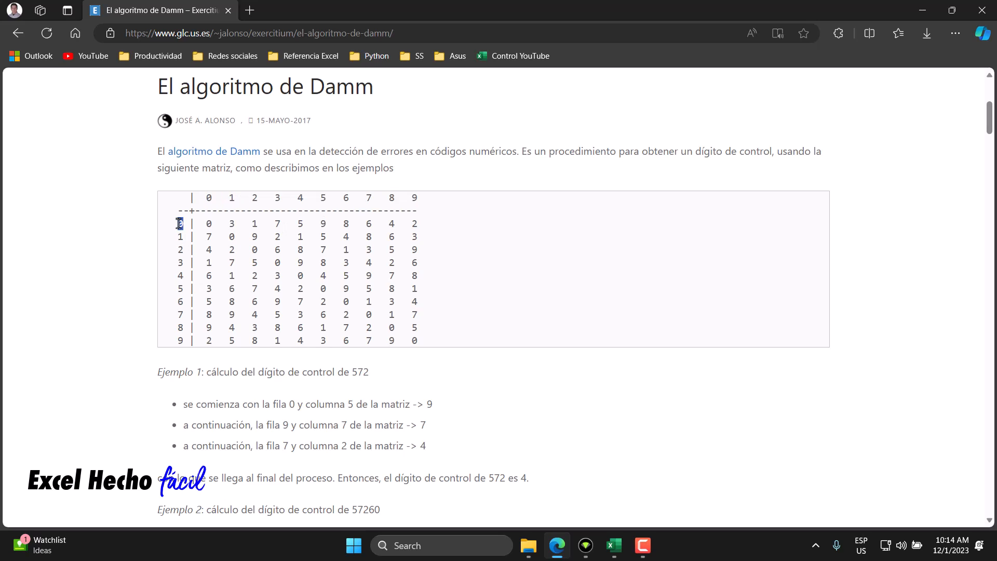
{"action": "left_click_drag", "start_coordinate": [184, 340], "coordinate": [176, 340]}
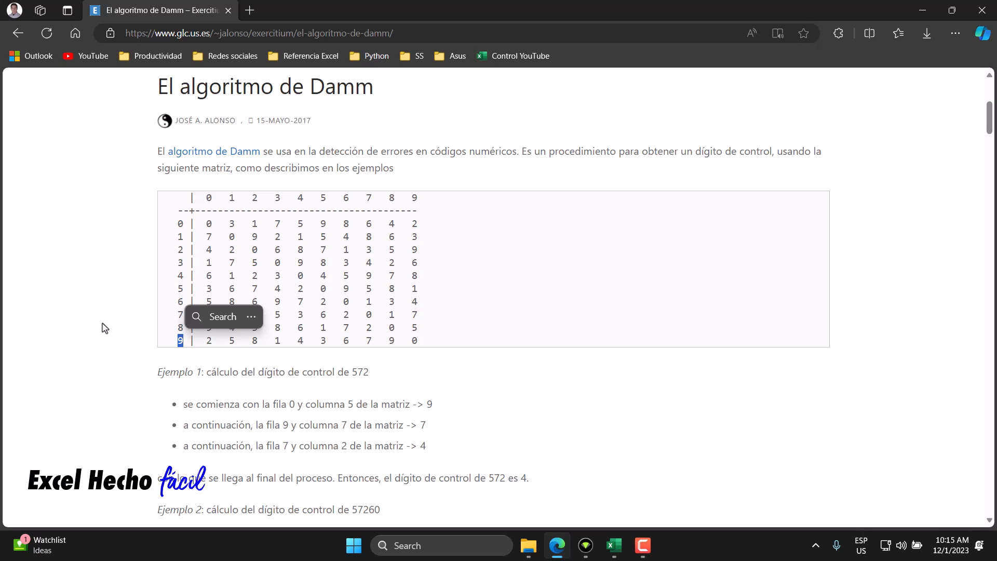
{"action": "left_click_drag", "start_coordinate": [208, 227], "coordinate": [207, 268]}
{"action": "double_click", "coordinate": [208, 276]}
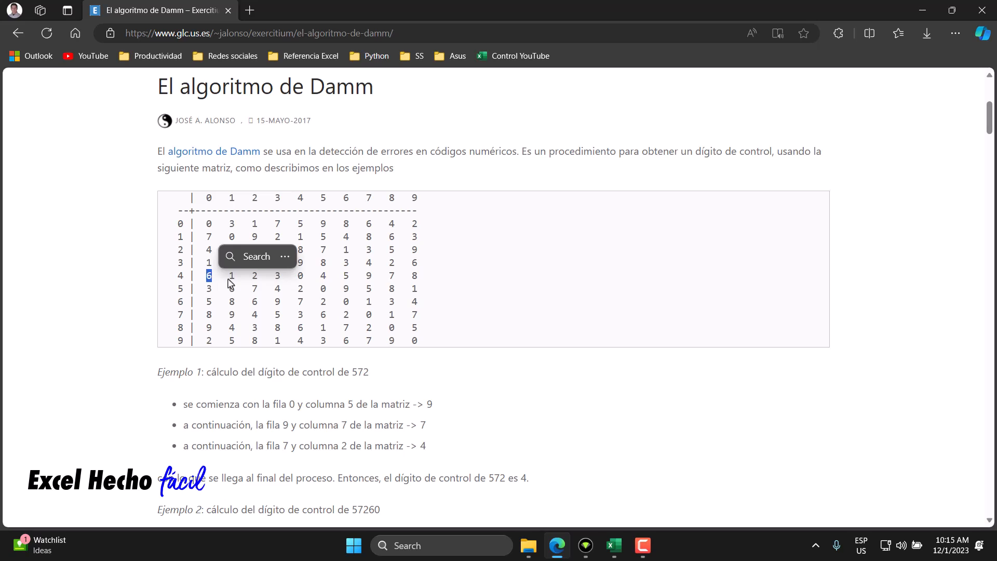
{"action": "double_click", "coordinate": [232, 276]}
{"action": "double_click", "coordinate": [255, 276]}
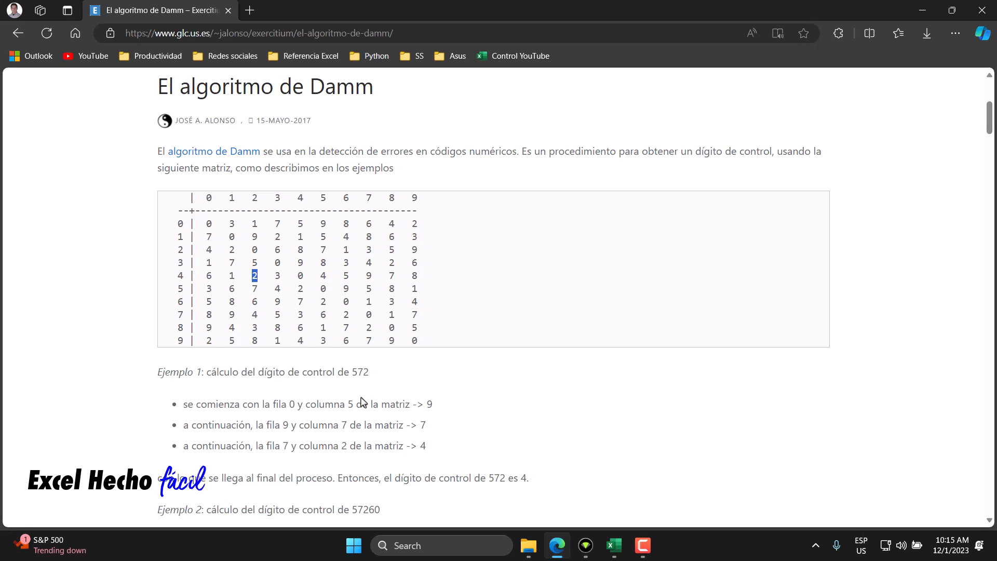
Step: Trace the first digit of the example number 572 through row 0 and column 5 of the matrix
{"action": "left_click_drag", "start_coordinate": [352, 373], "coordinate": [370, 374]}
{"action": "left_click_drag", "start_coordinate": [206, 225], "coordinate": [415, 227]}
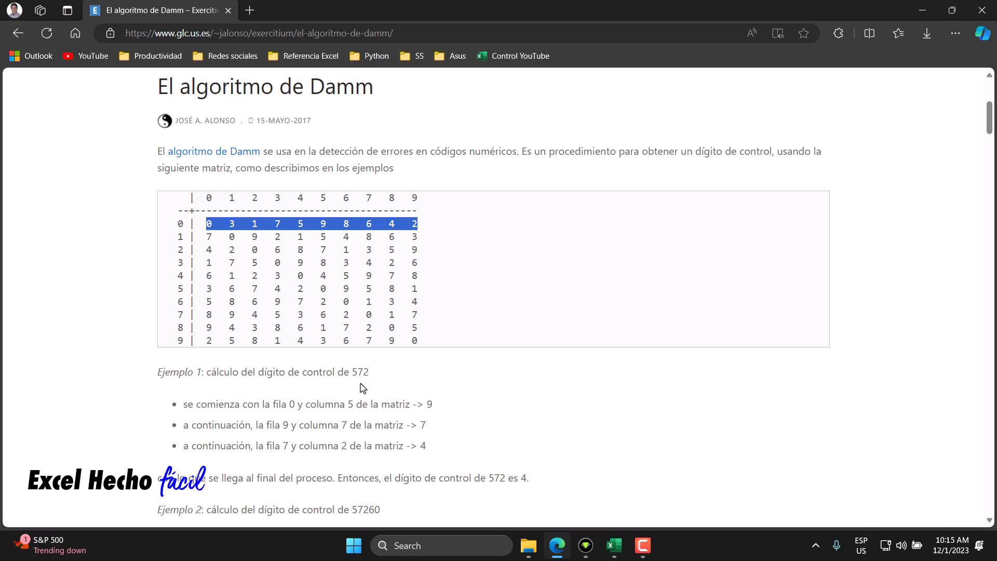
{"action": "left_click_drag", "start_coordinate": [357, 372], "coordinate": [353, 372]}
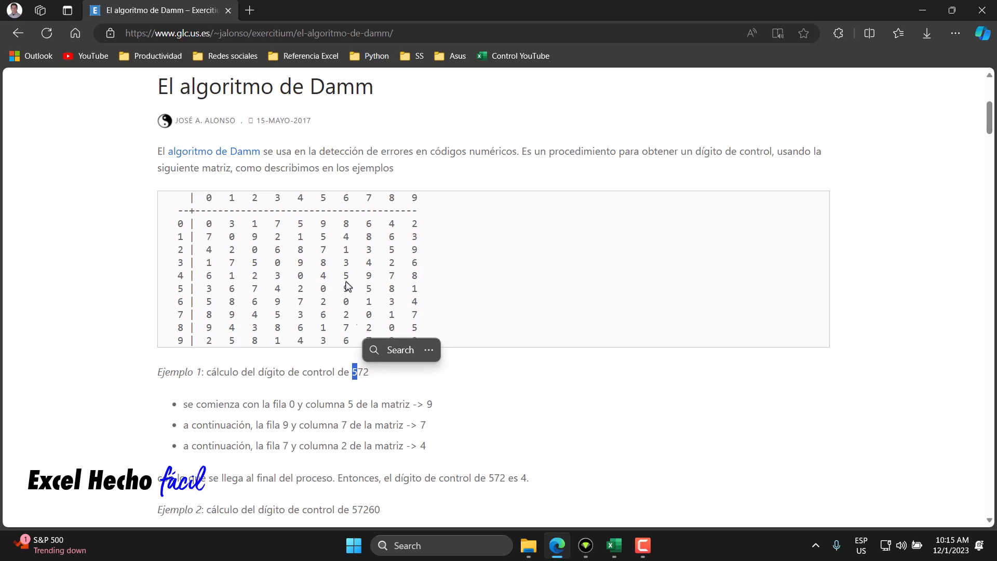
{"action": "left_click_drag", "start_coordinate": [328, 197], "coordinate": [320, 198]}
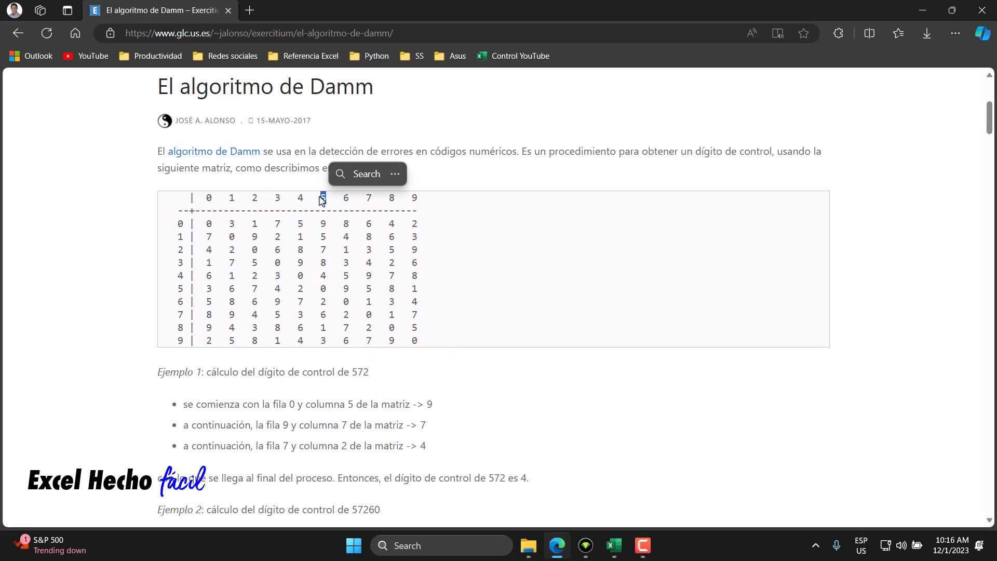
{"action": "left_click_drag", "start_coordinate": [206, 224], "coordinate": [421, 224]}
{"action": "left_click_drag", "start_coordinate": [328, 224], "coordinate": [322, 223]}
{"action": "double_click", "coordinate": [323, 224]}
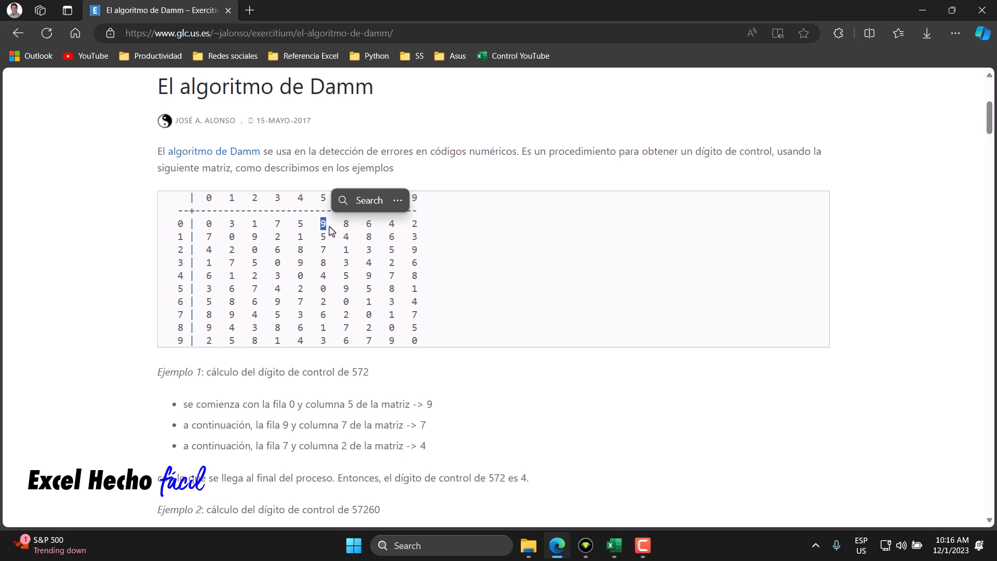
Step: Trace the second digit of 572 through row 9 and column 7 of the matrix
{"action": "left_click_drag", "start_coordinate": [206, 338], "coordinate": [424, 342]}
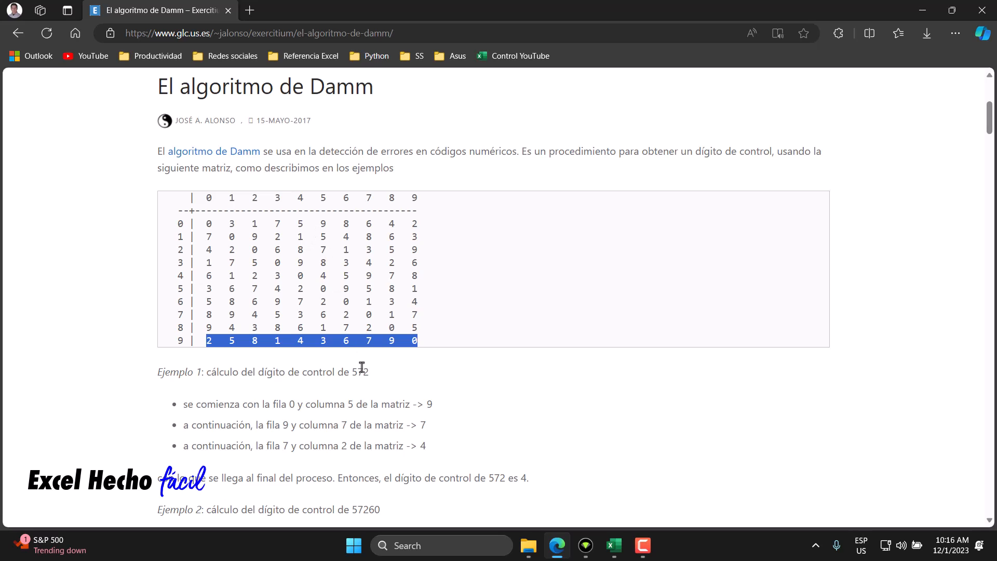
{"action": "left_click_drag", "start_coordinate": [357, 371], "coordinate": [363, 371]}
{"action": "left_click_drag", "start_coordinate": [362, 197], "coordinate": [373, 198]}
{"action": "left_click_drag", "start_coordinate": [366, 341], "coordinate": [372, 344]}
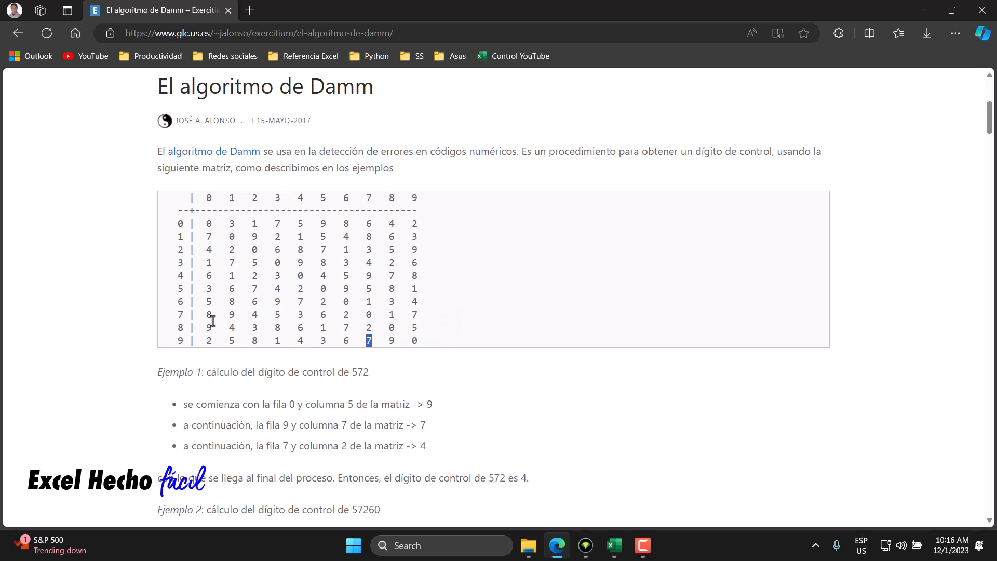
Step: Trace the third digit of 572 through row 7 and column 2 of the matrix
{"action": "left_click_drag", "start_coordinate": [202, 315], "coordinate": [428, 317]}
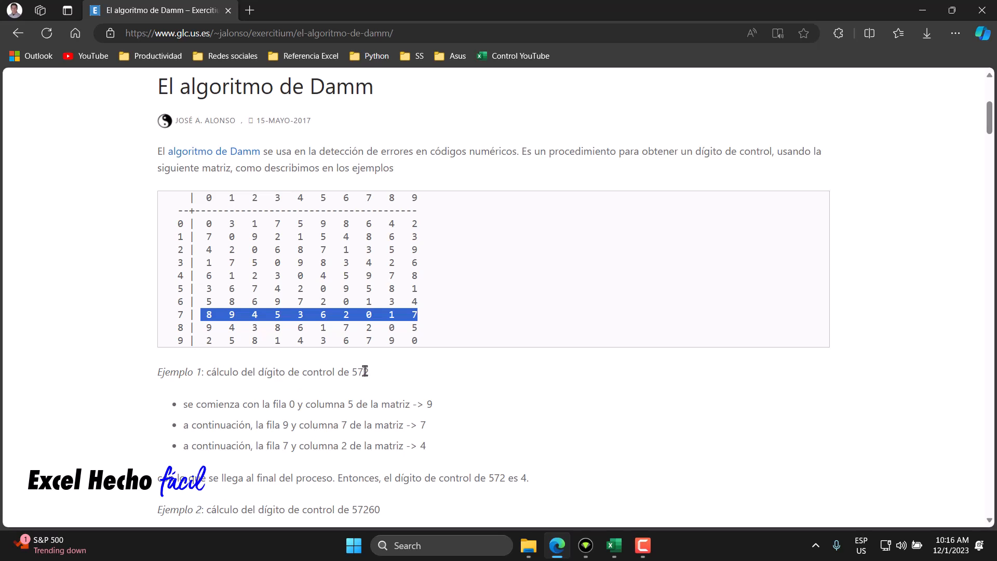
{"action": "left_click_drag", "start_coordinate": [363, 372], "coordinate": [369, 372]}
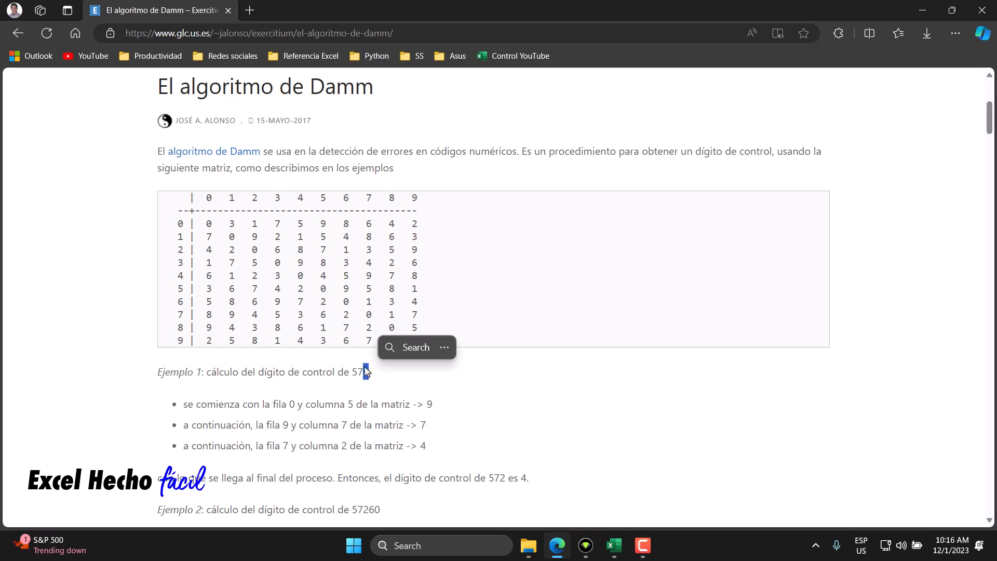
{"action": "left_click_drag", "start_coordinate": [251, 198], "coordinate": [258, 197]}
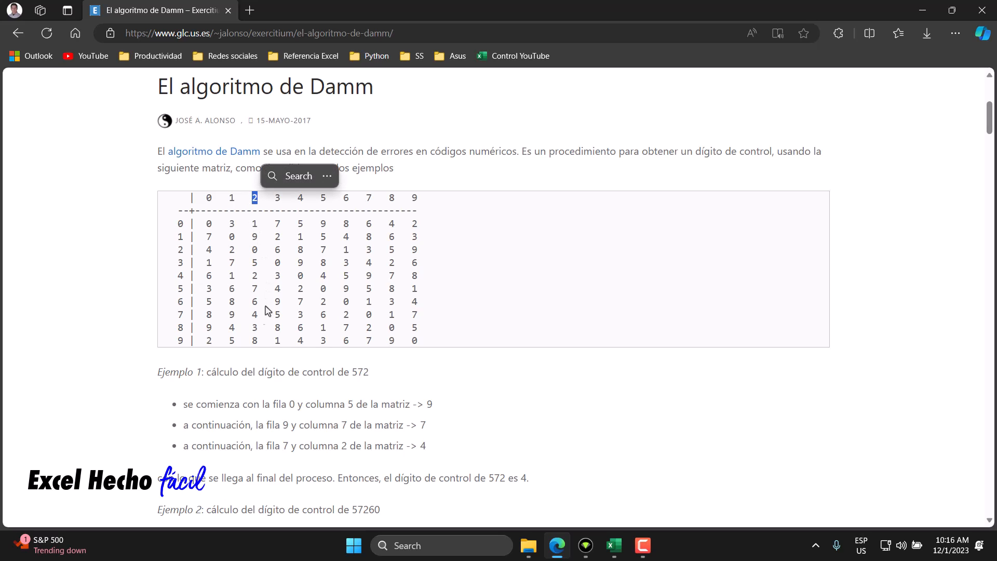
{"action": "left_click_drag", "start_coordinate": [251, 314], "coordinate": [258, 315]}
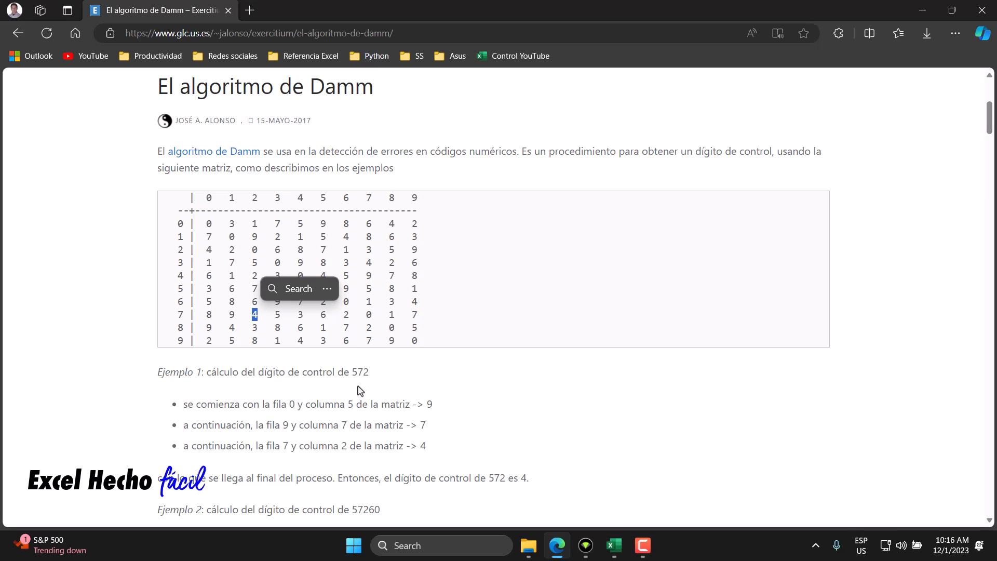
Step: Read through the written steps of Ejemplo 1, matching each row, column and result to the digits of 572 and the matrix
{"action": "left_click_drag", "start_coordinate": [426, 407], "coordinate": [435, 412]}
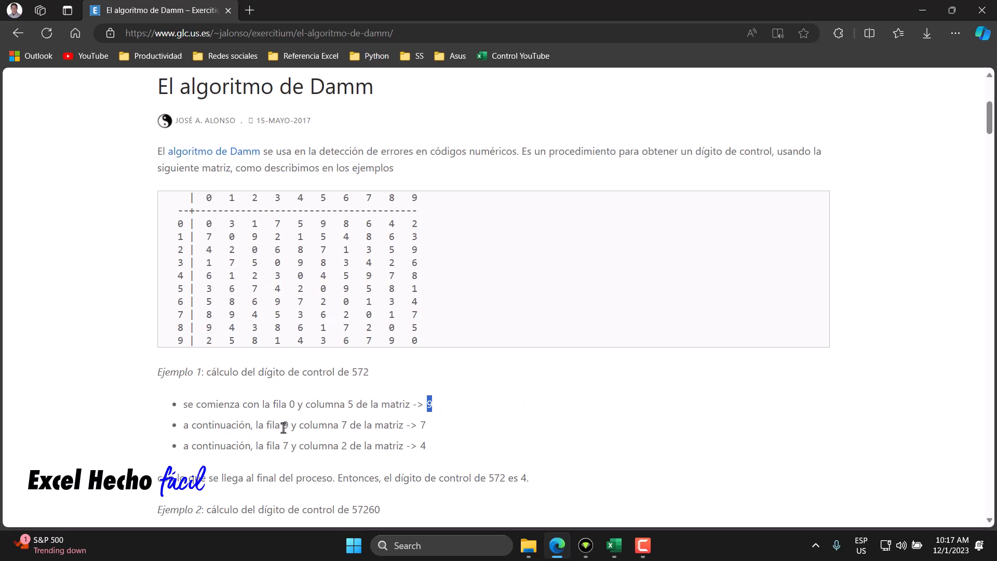
{"action": "left_click_drag", "start_coordinate": [282, 427], "coordinate": [289, 426]}
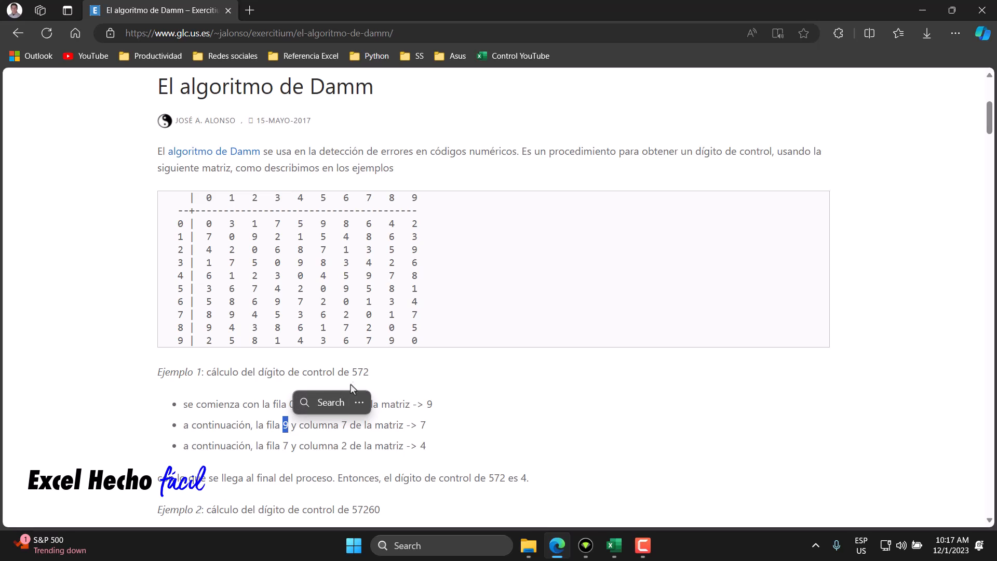
{"action": "left_click_drag", "start_coordinate": [357, 373], "coordinate": [363, 373]}
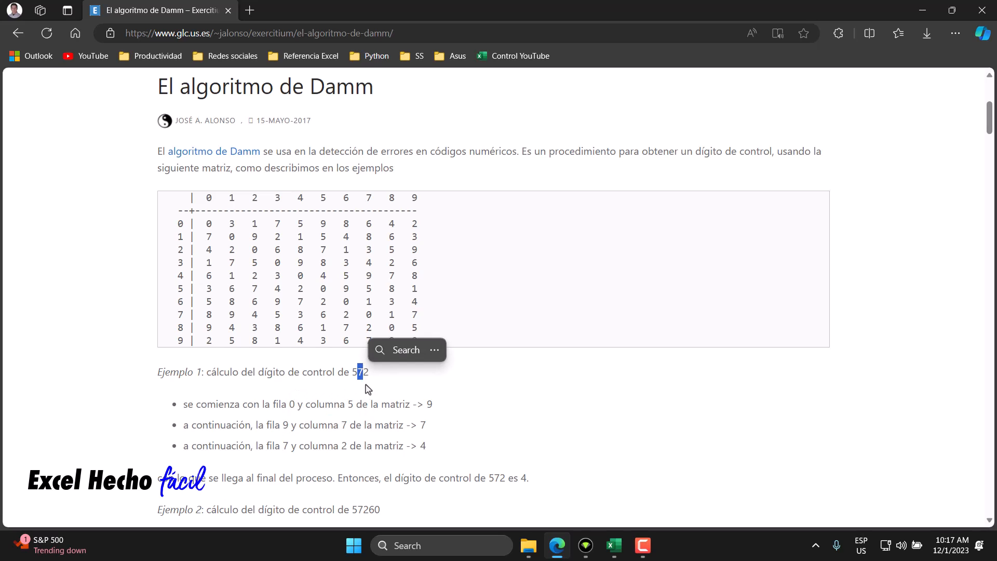
{"action": "left_click_drag", "start_coordinate": [348, 425], "coordinate": [342, 427]}
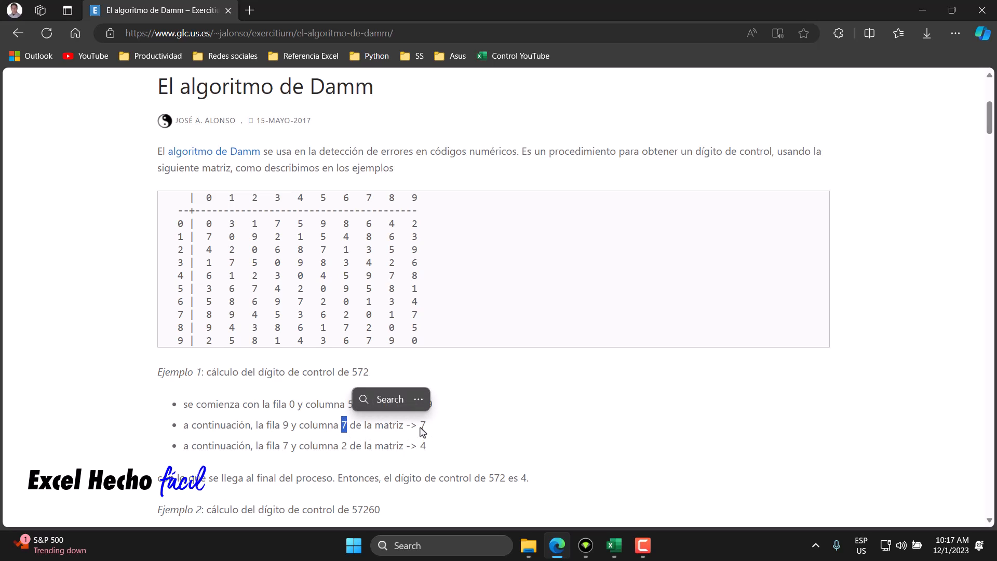
{"action": "left_click_drag", "start_coordinate": [427, 426], "coordinate": [418, 426]}
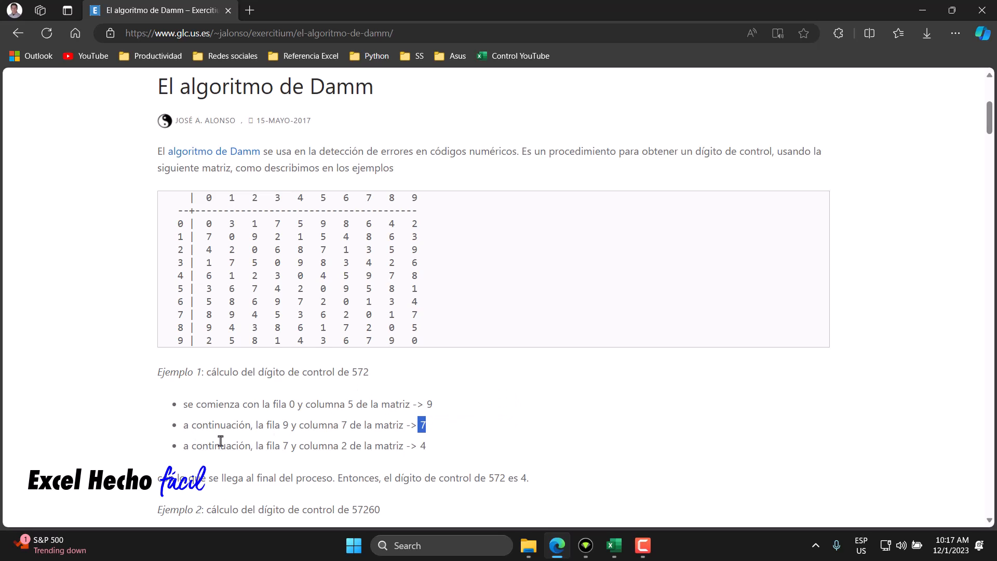
{"action": "left_click_drag", "start_coordinate": [363, 372], "coordinate": [369, 372]}
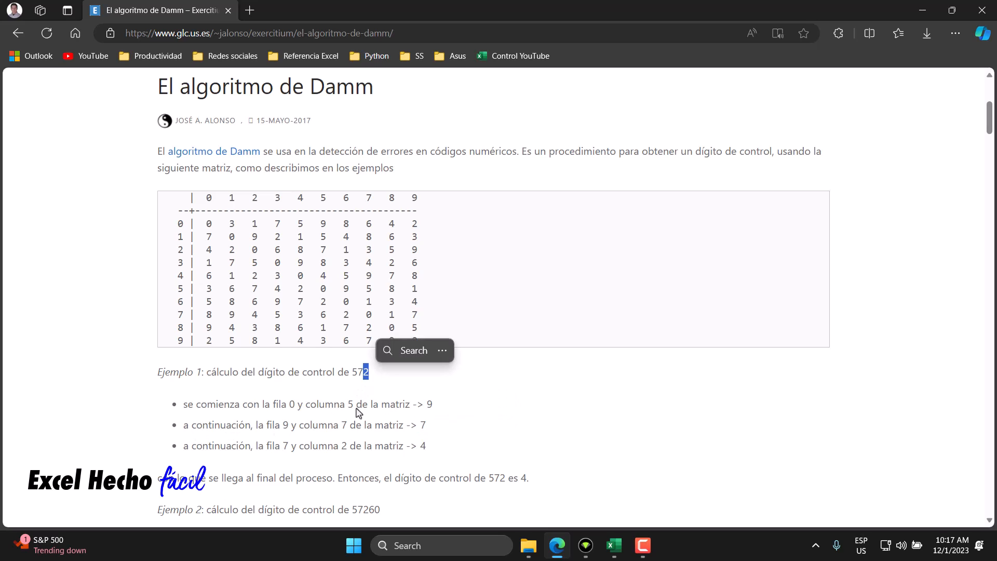
{"action": "left_click_drag", "start_coordinate": [341, 446], "coordinate": [348, 445]}
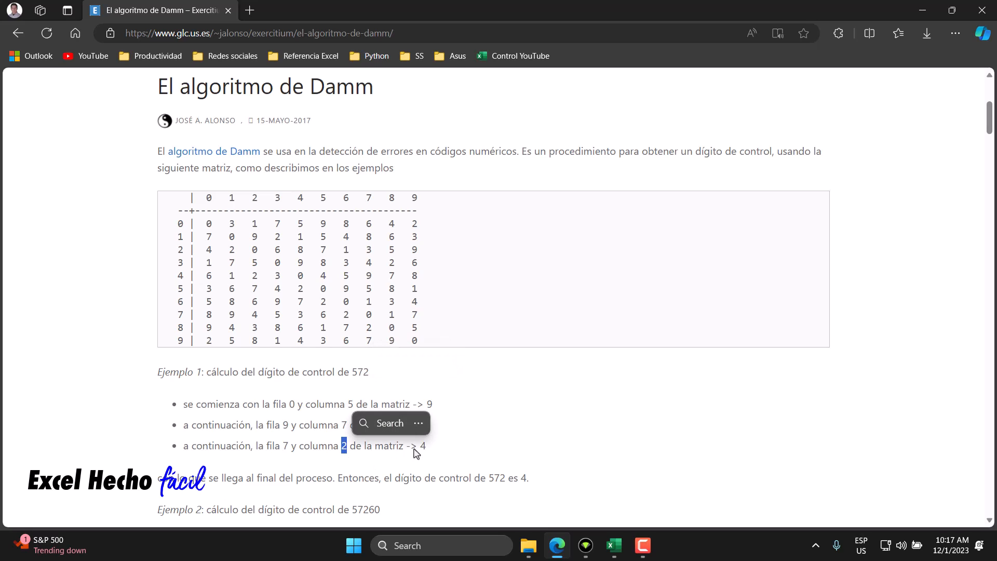
{"action": "left_click_drag", "start_coordinate": [418, 446], "coordinate": [431, 451]}
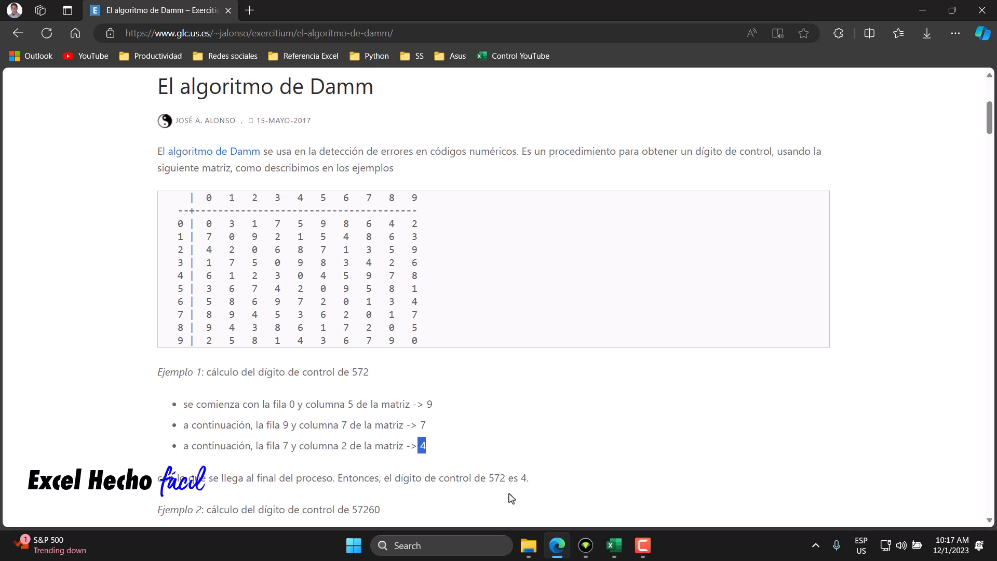
{"action": "left_click", "coordinate": [525, 478]}
{"action": "double_click", "coordinate": [524, 478]}
{"action": "double_click", "coordinate": [254, 315]}
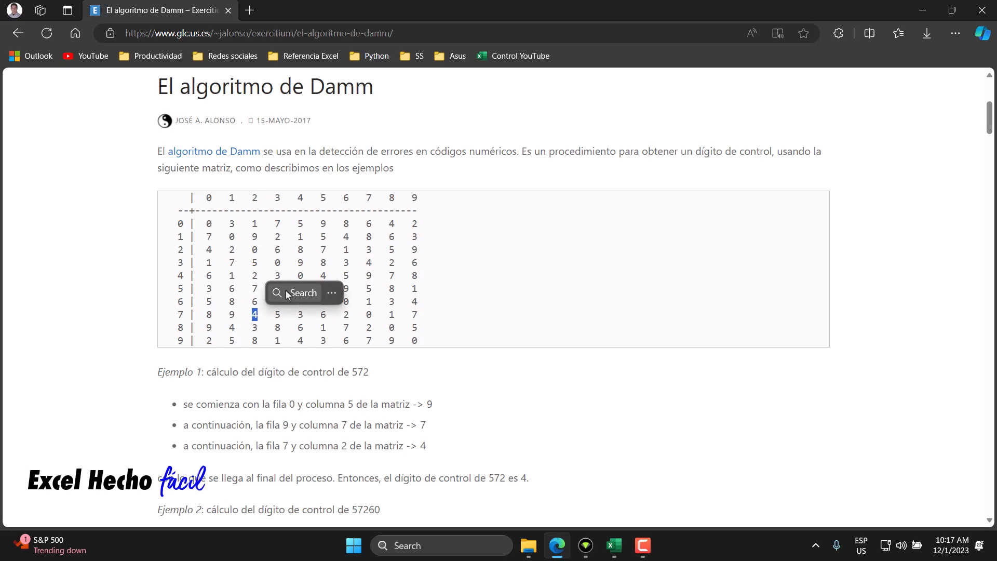
{"action": "left_click_drag", "start_coordinate": [373, 88], "coordinate": [157, 88]}
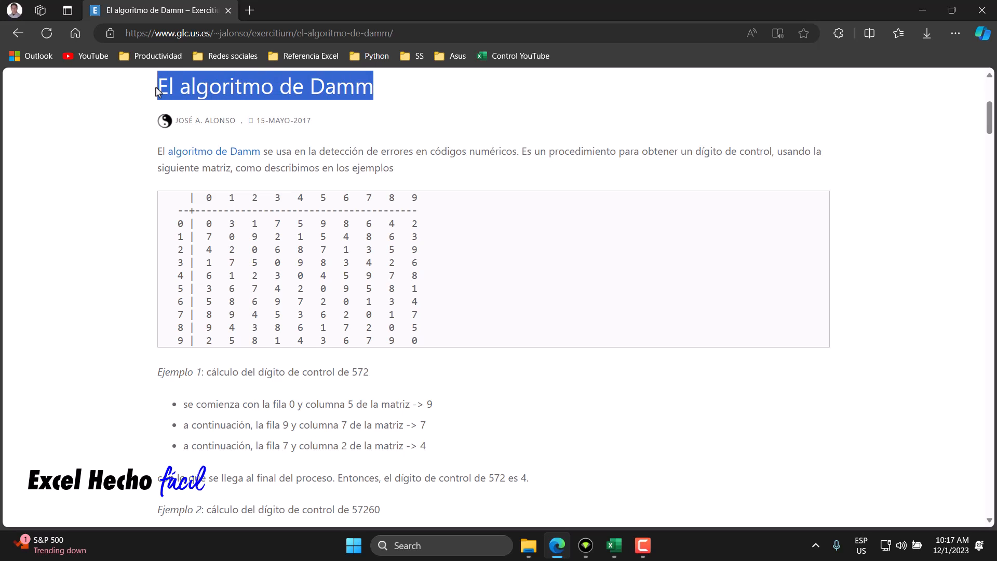
Step: Switch back to the Excel workbook and review the source numbers in M2:M12, starting from M2
{"action": "left_click", "coordinate": [607, 551]}
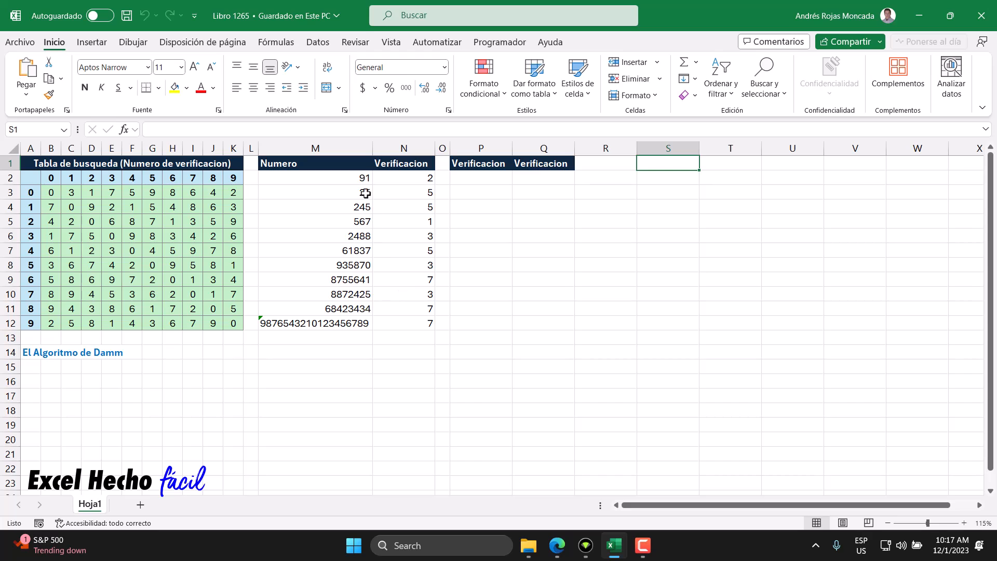
{"action": "left_click_drag", "start_coordinate": [362, 179], "coordinate": [349, 323]}
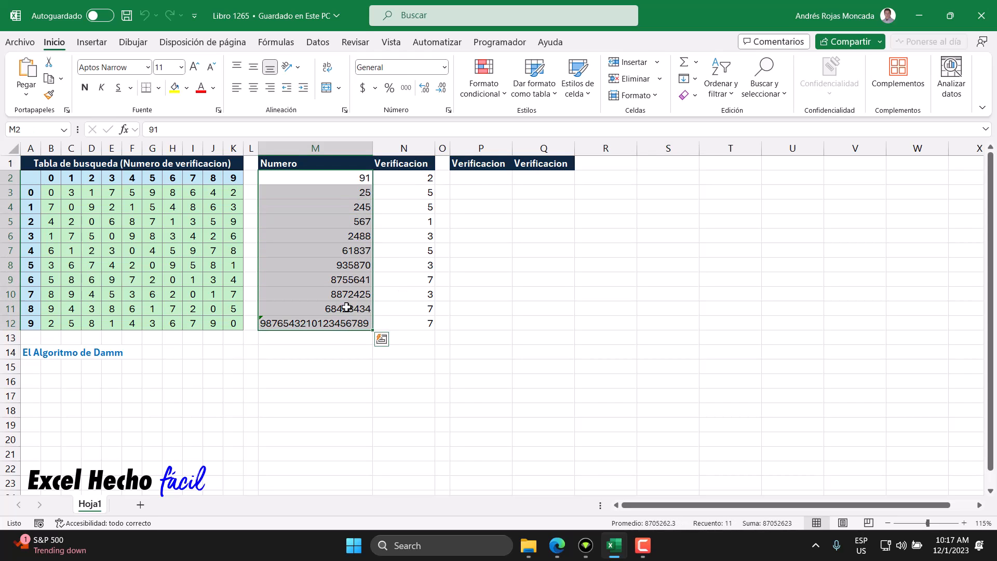
{"action": "left_click", "coordinate": [345, 179]}
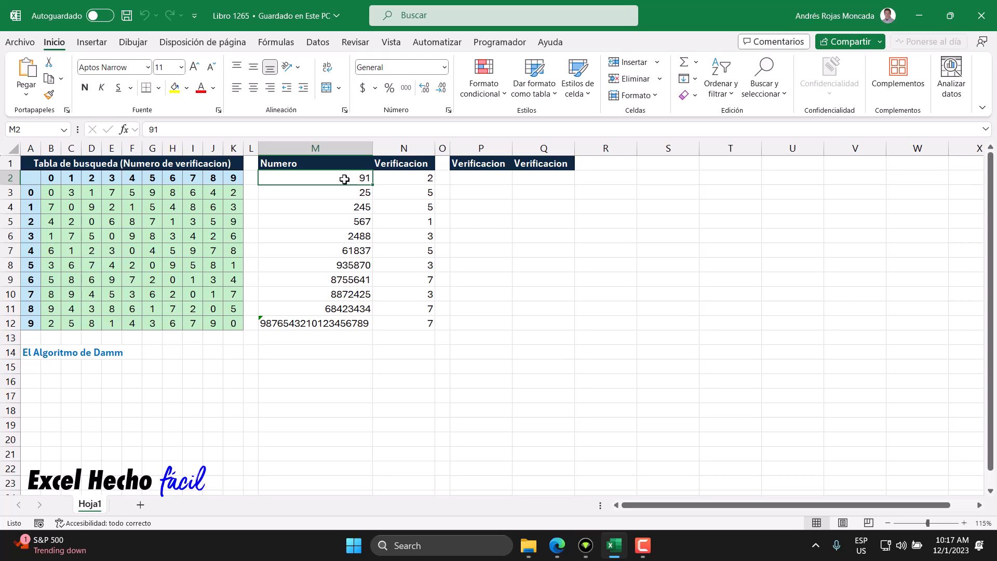
Step: Start an EXTRAE formula in P2 with the number in M2 as its text argument
{"action": "left_click", "coordinate": [456, 179]}
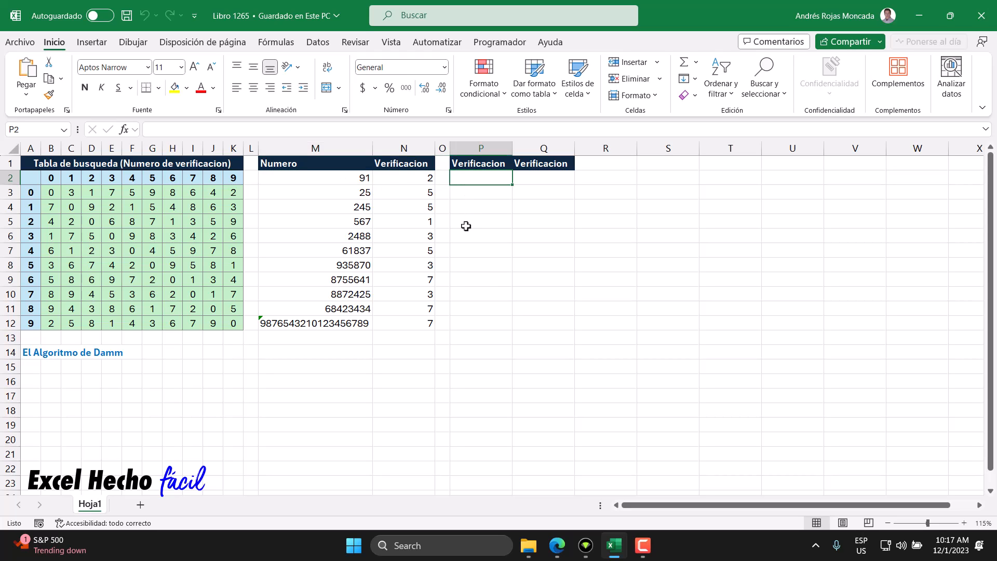
{"action": "type", "text": "="}
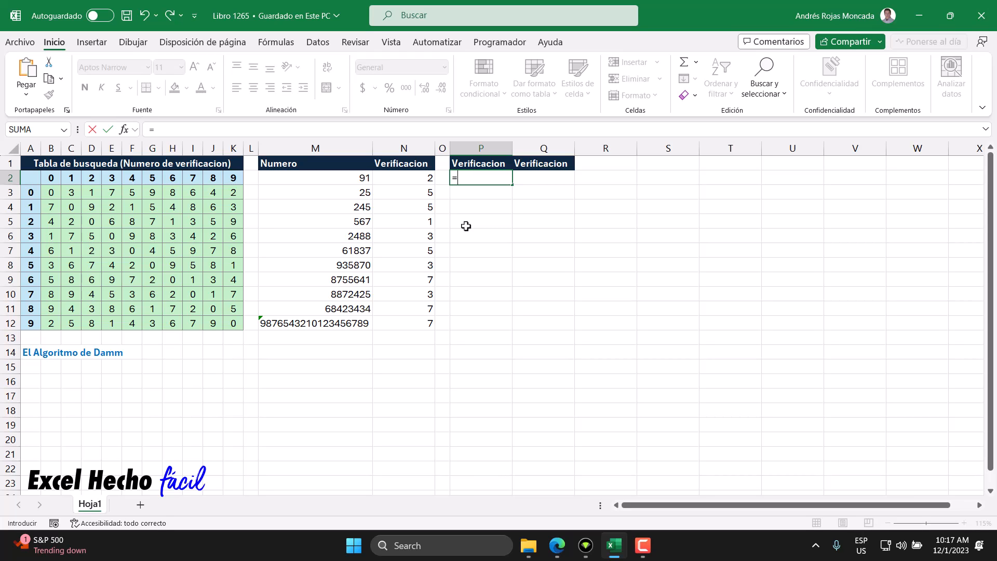
{"action": "type", "text": "extr"}
{"action": "key", "text": "Tab"}
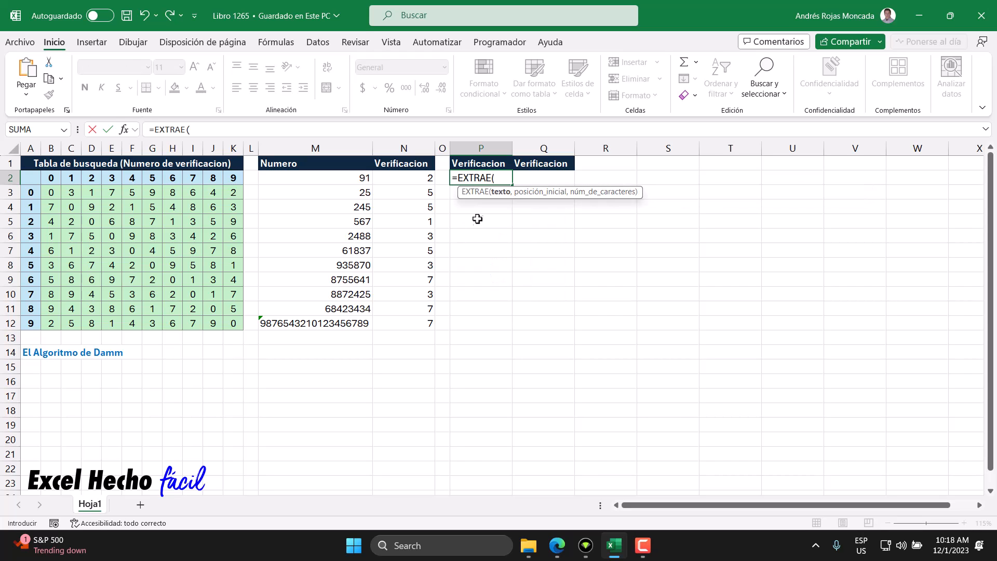
{"action": "left_click", "coordinate": [365, 179]}
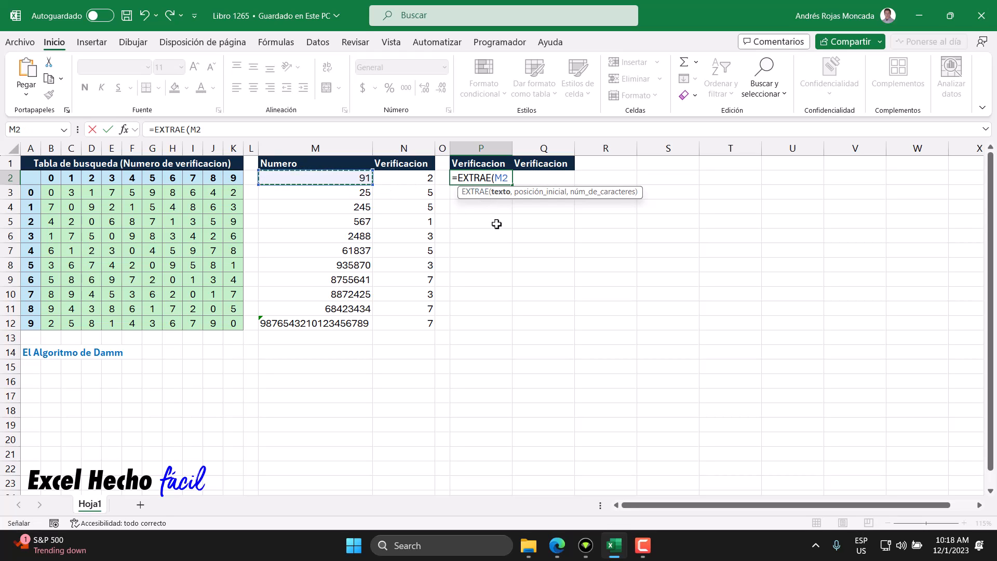
{"action": "type", "text": ","}
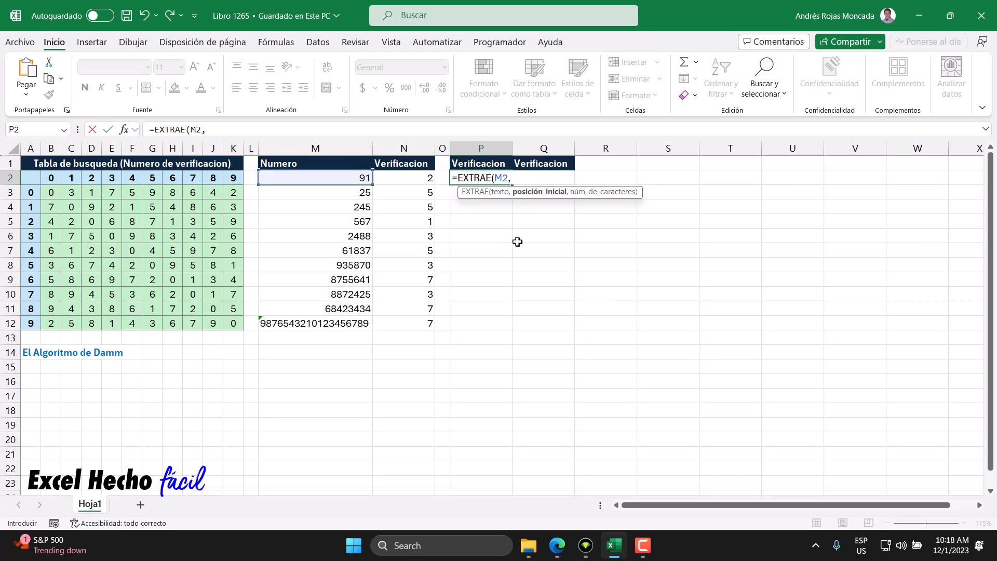
Step: Complete the EXTRAE arguments with SECUENCIA(LARGO(M2)) as the starting position and 1 as the number of characters
{"action": "type", "text": "secu"}
{"action": "key", "text": "Tab"}
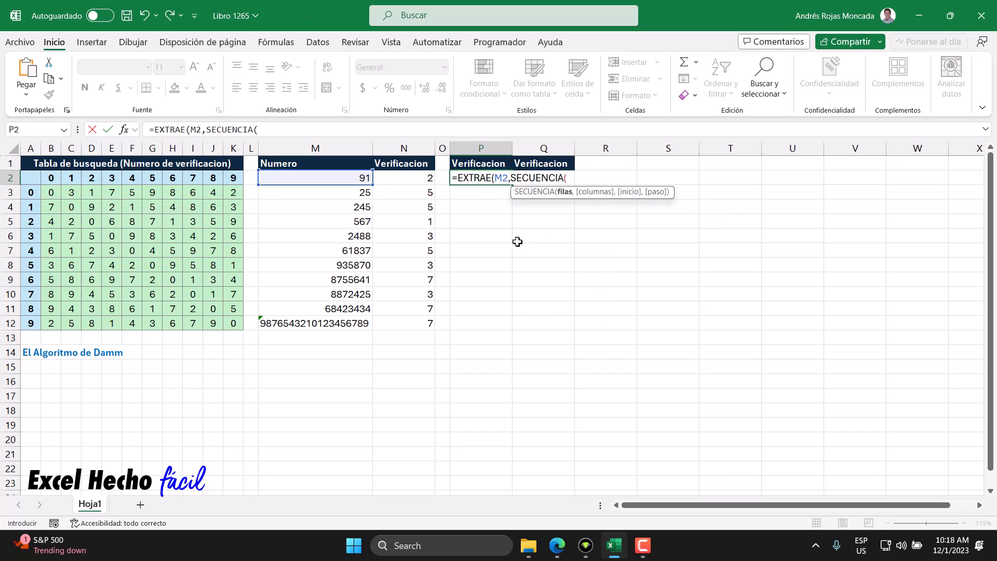
{"action": "type", "text": "lar"}
{"action": "key", "text": "Tab"}
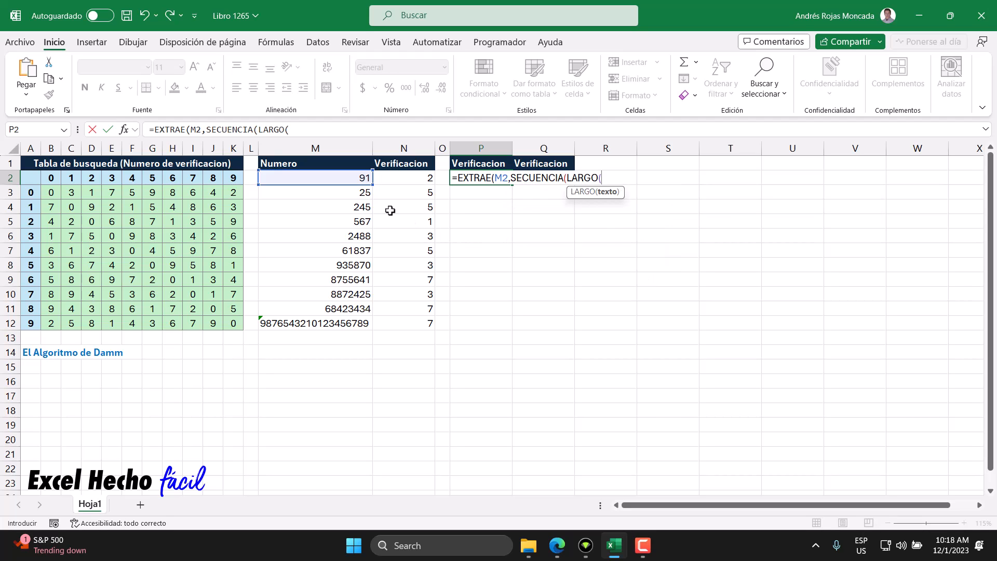
{"action": "left_click", "coordinate": [358, 180]}
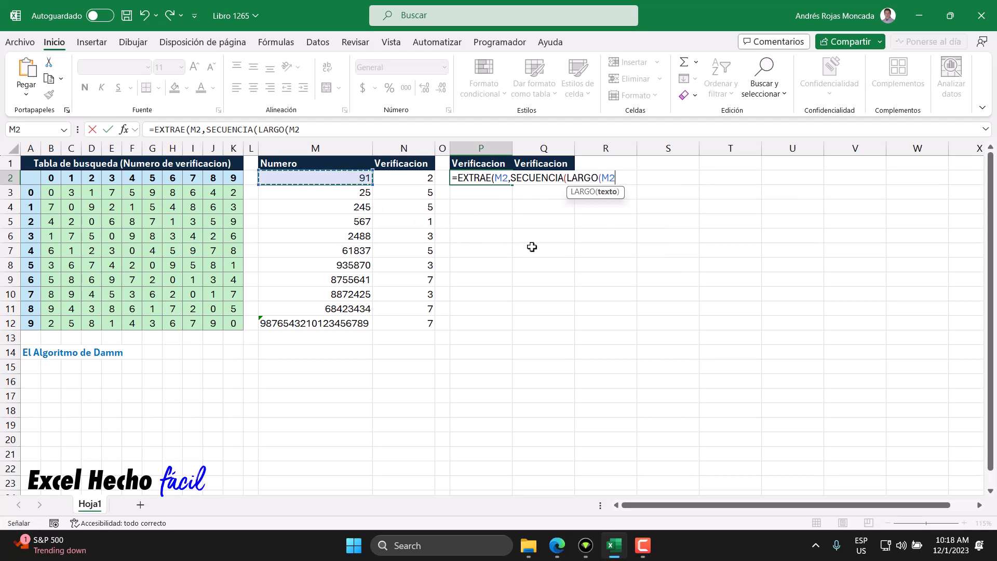
{"action": "type", "text": ")),1)"}
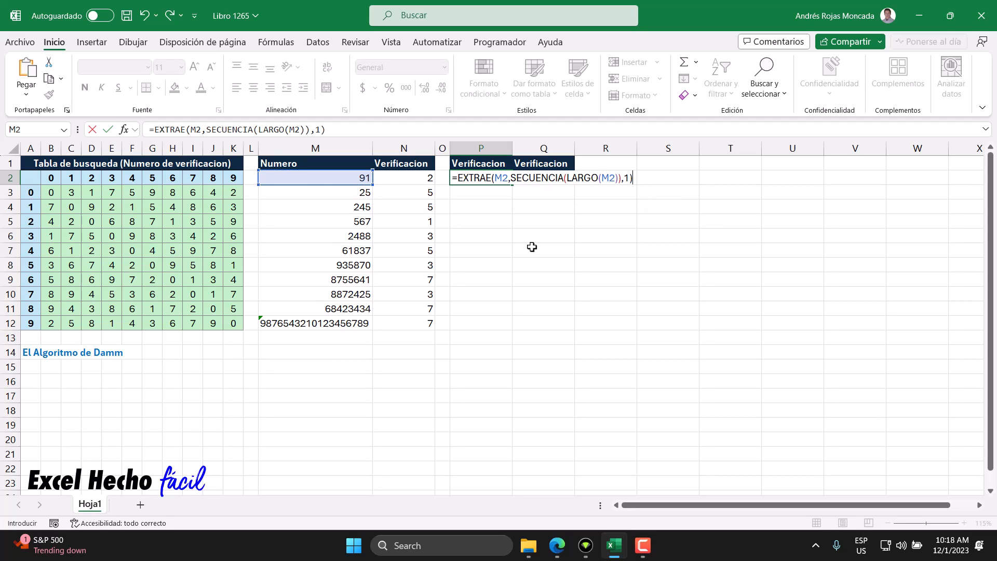
Step: Check the EXTRAE arguments by previewing the SECUENCIA and LARGO(M2) parts, restore the expression, and commit the formula in P2
{"action": "left_click", "coordinate": [629, 178]}
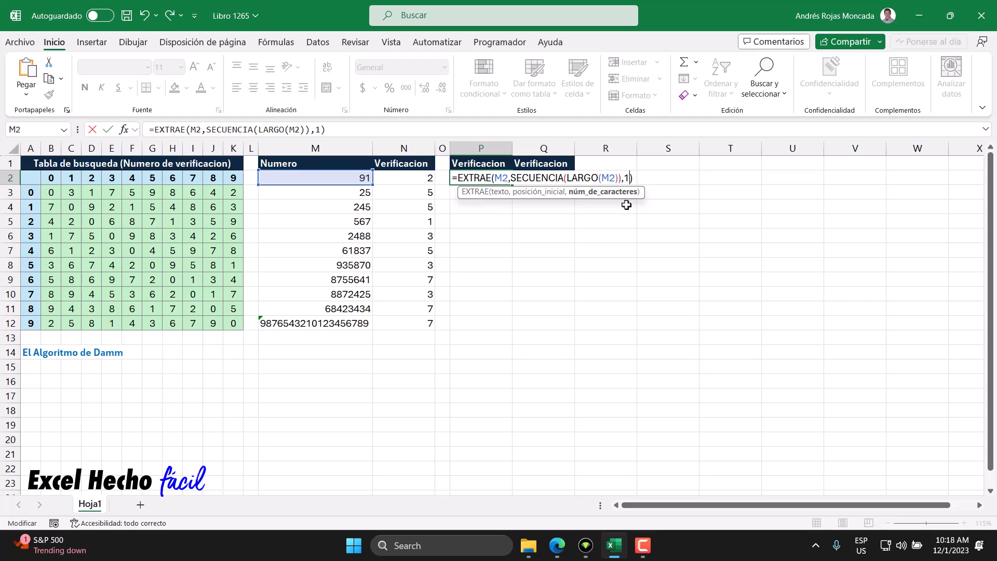
{"action": "double_click", "coordinate": [507, 180]}
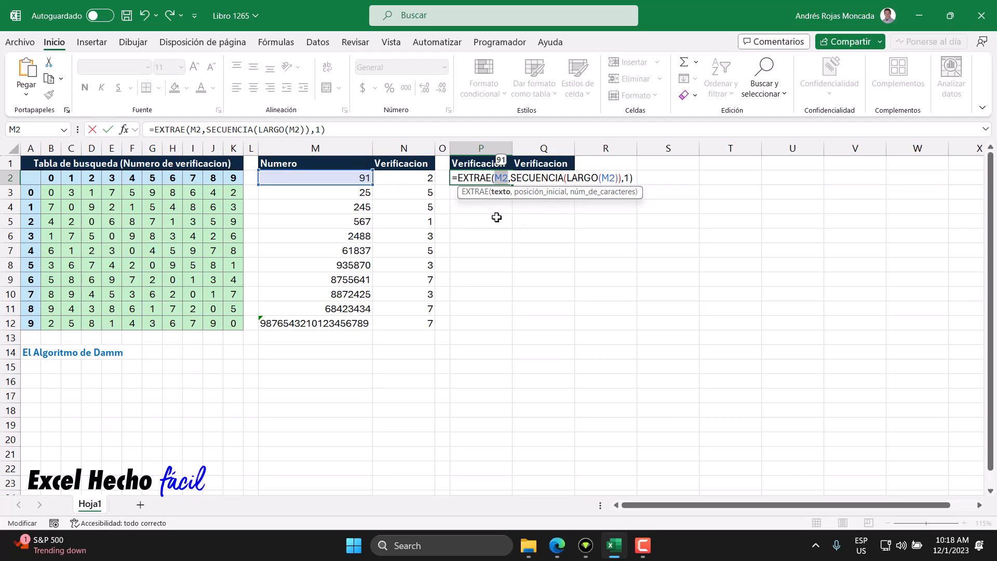
{"action": "left_click", "coordinate": [543, 193]}
{"action": "key", "text": "F9"}
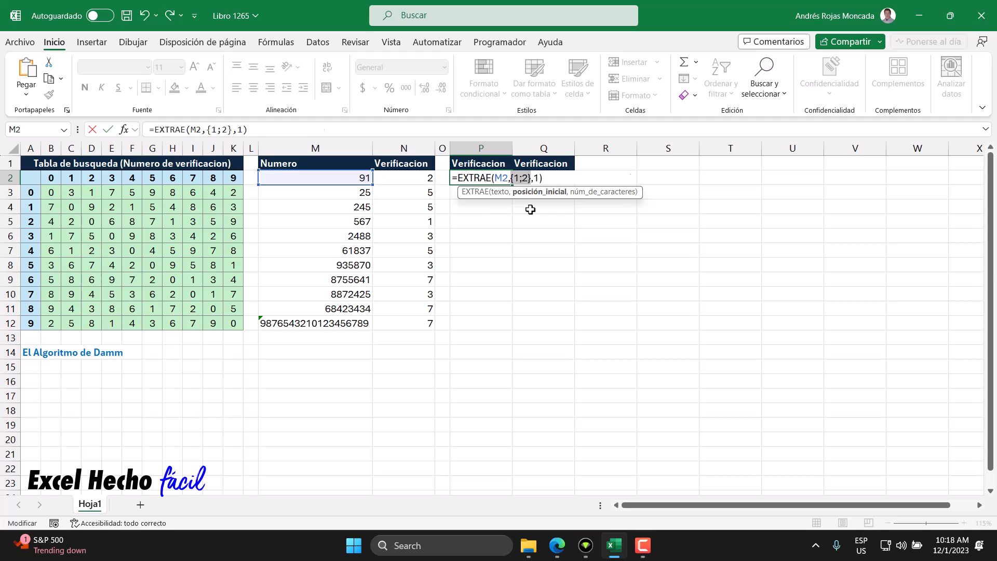
{"action": "key", "text": "ctrl+z"}
{"action": "left_click_drag", "start_coordinate": [566, 178], "coordinate": [618, 177]}
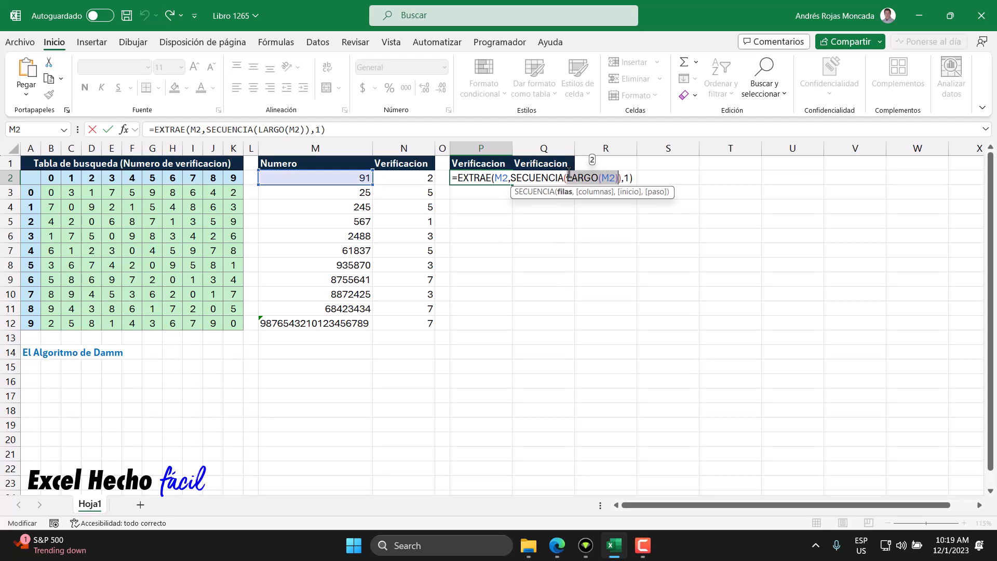
{"action": "left_click", "coordinate": [633, 178]}
{"action": "key", "text": "Return"}
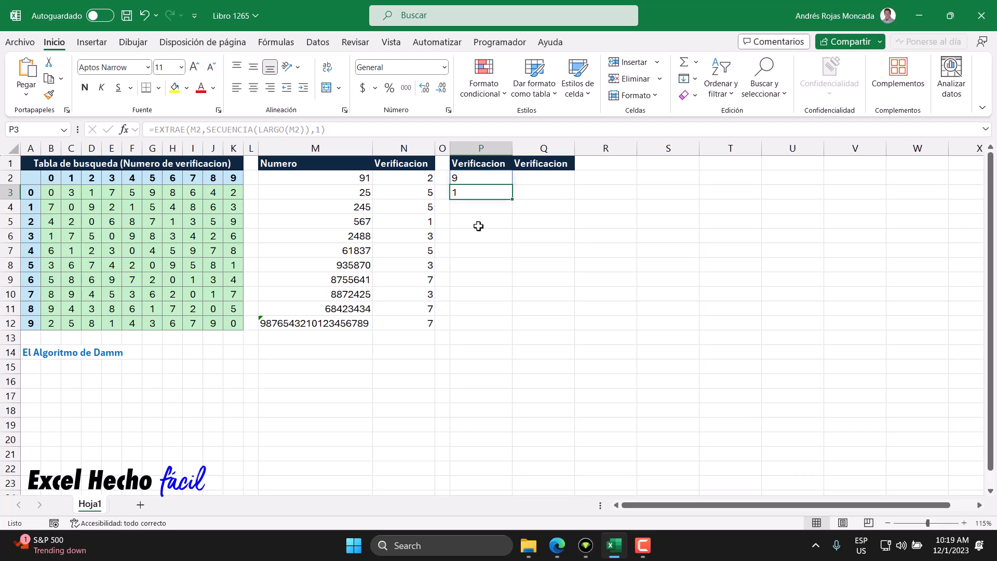
Step: Wrap the EXTRAE expression in P2 in a REDUCE function with an initial value of 0
{"action": "double_click", "coordinate": [478, 178]}
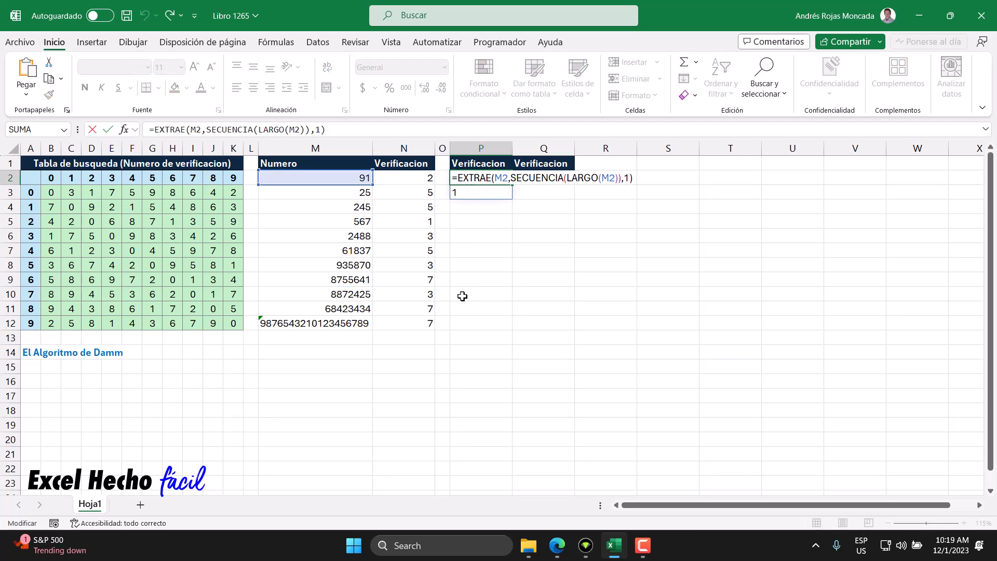
{"action": "type", "text": "reduce"}
{"action": "key", "text": "Tab"}
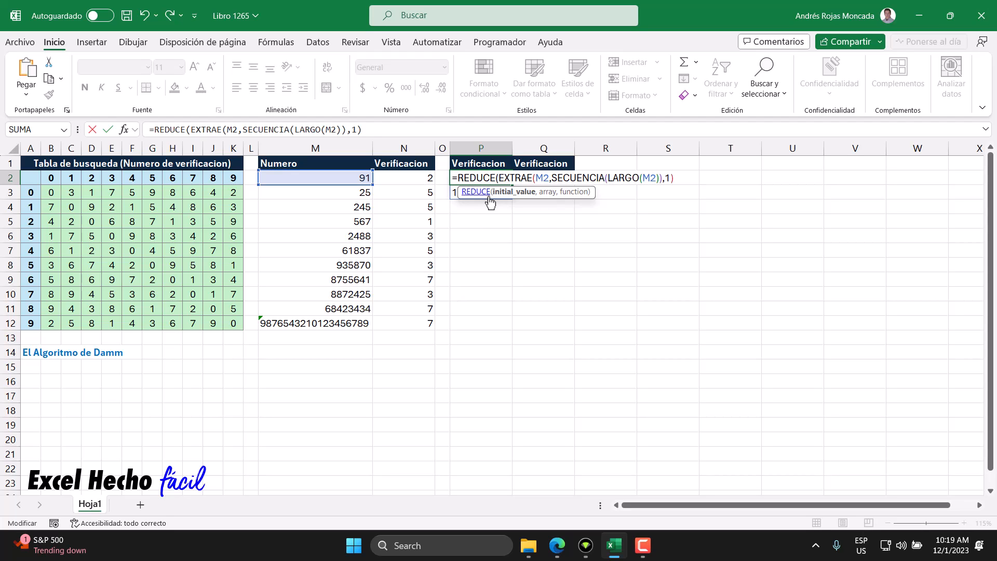
{"action": "left_click_drag", "start_coordinate": [593, 193], "coordinate": [597, 299]}
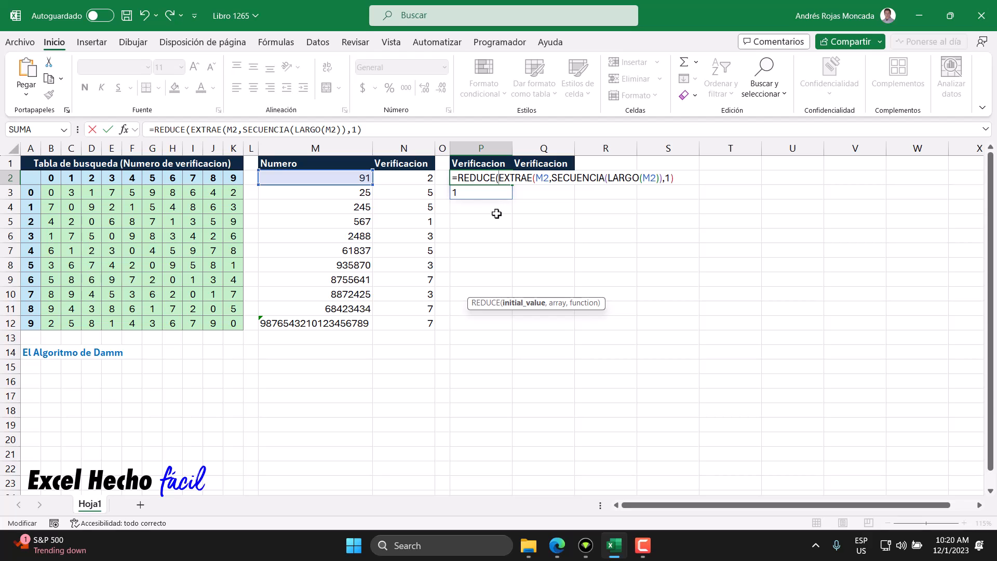
{"action": "type", "text": "0"}
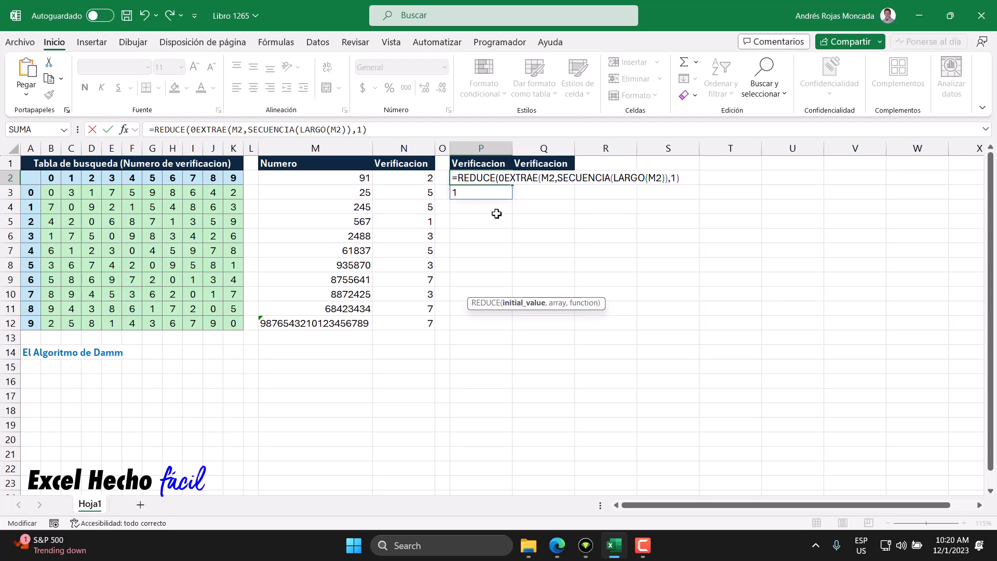
{"action": "type", "text": ","}
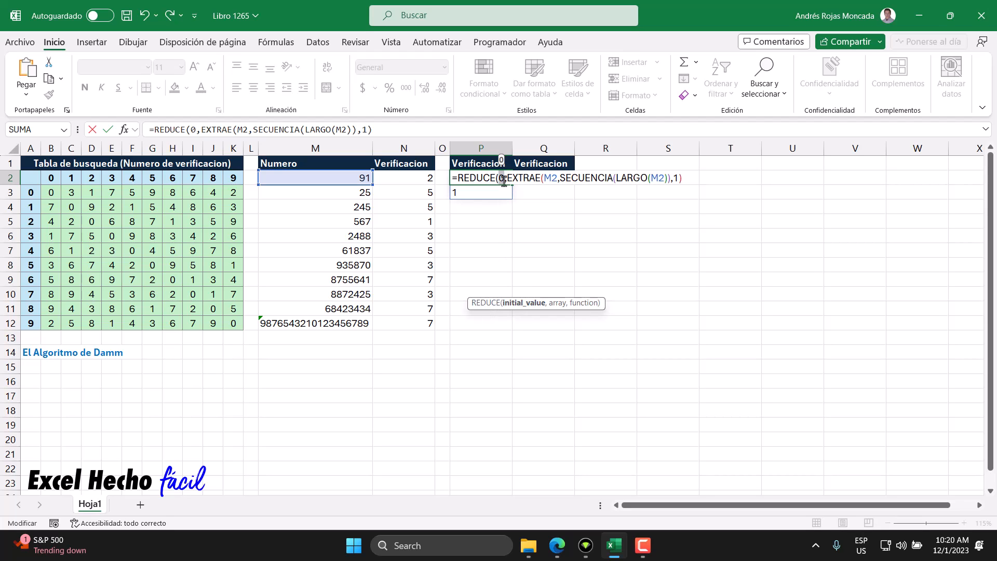
Step: Evaluate REDUCE's array argument in place to inspect the extracted digits, and restore the expression
{"action": "left_click", "coordinate": [556, 304]}
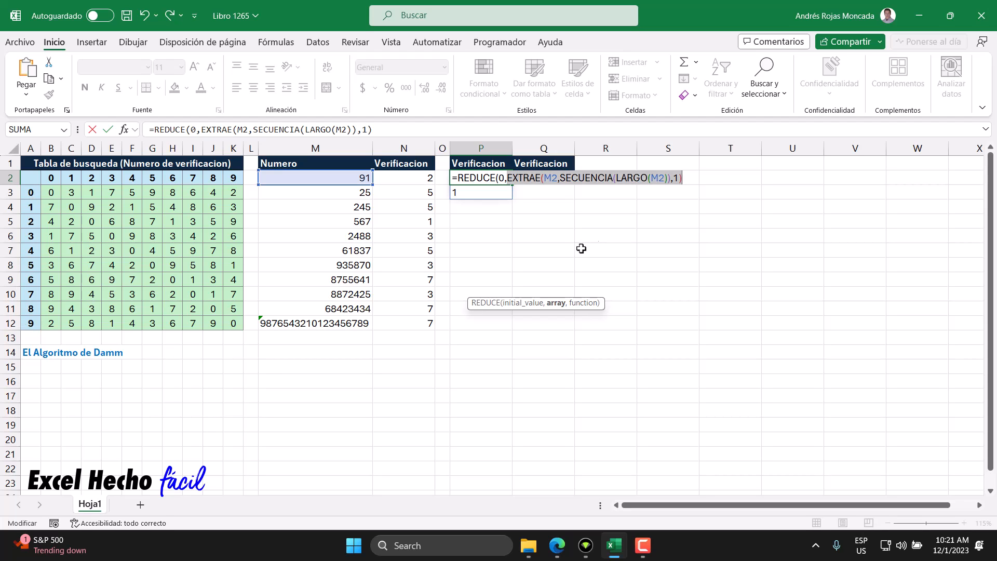
{"action": "key", "text": "F9"}
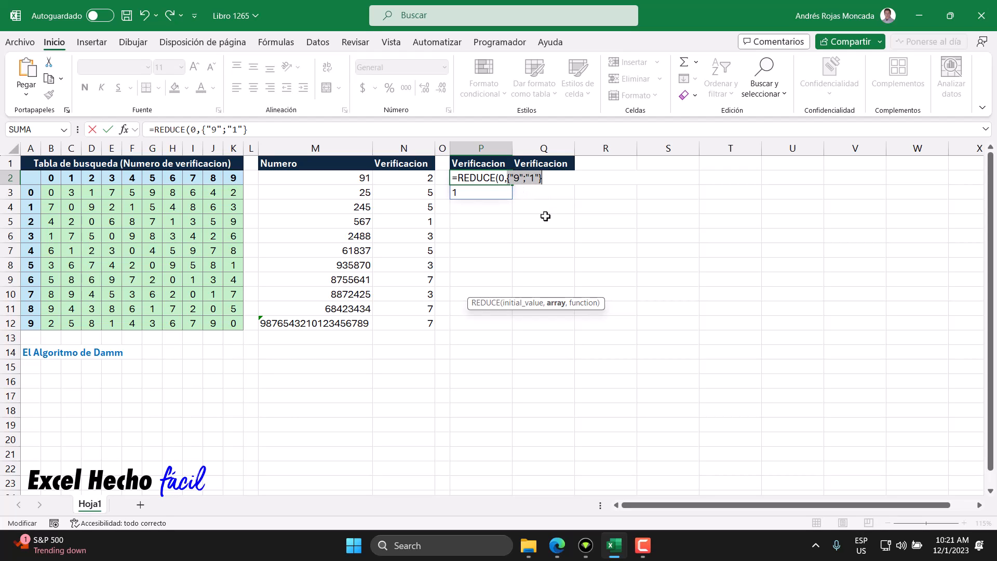
{"action": "key", "text": "ctrl+z"}
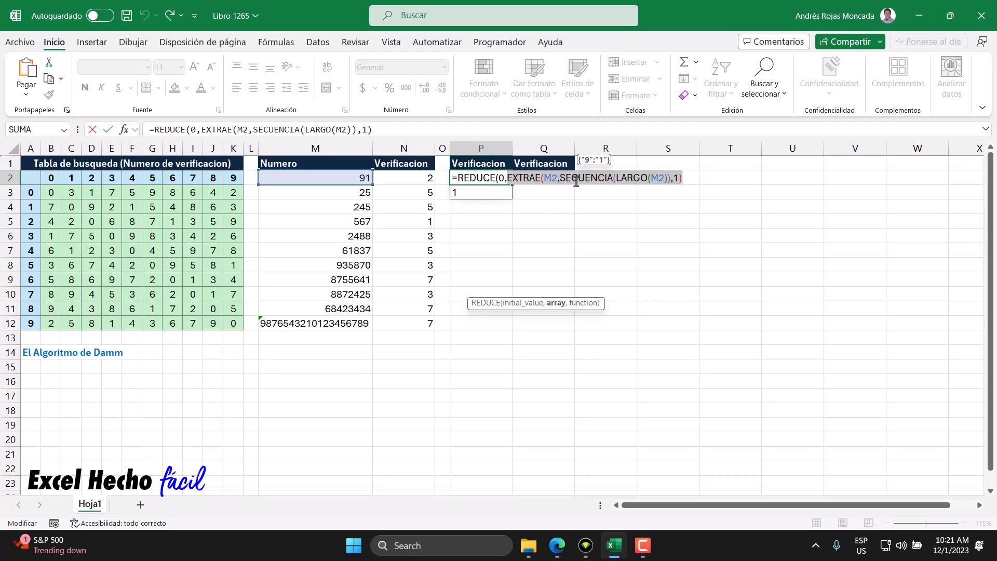
Step: Multiply the EXTRAE result by 1 to make the digits numeric, preview the evaluated array, and restore the expression
{"action": "left_click", "coordinate": [684, 178]}
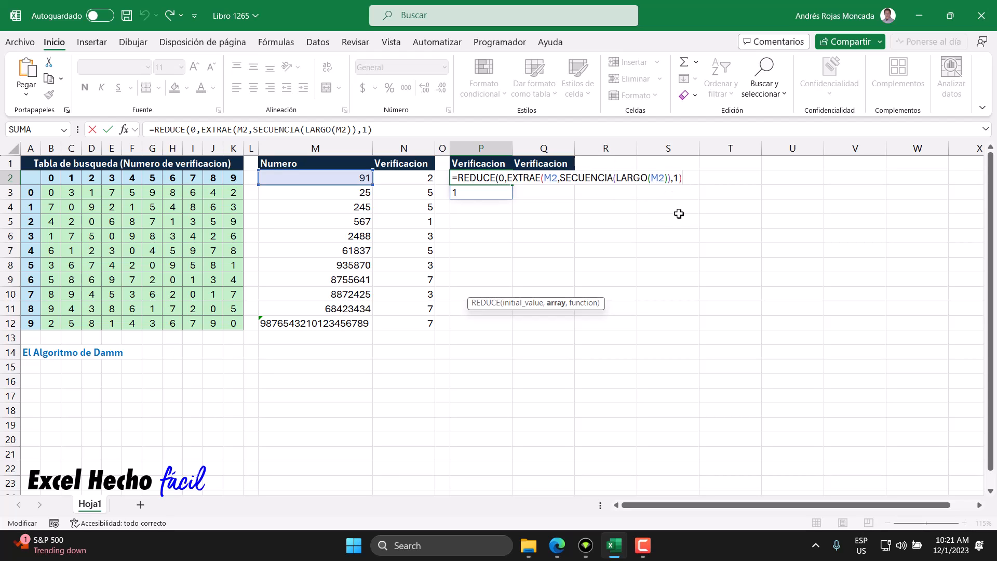
{"action": "type", "text": "*1"}
{"action": "left_click", "coordinate": [556, 305]}
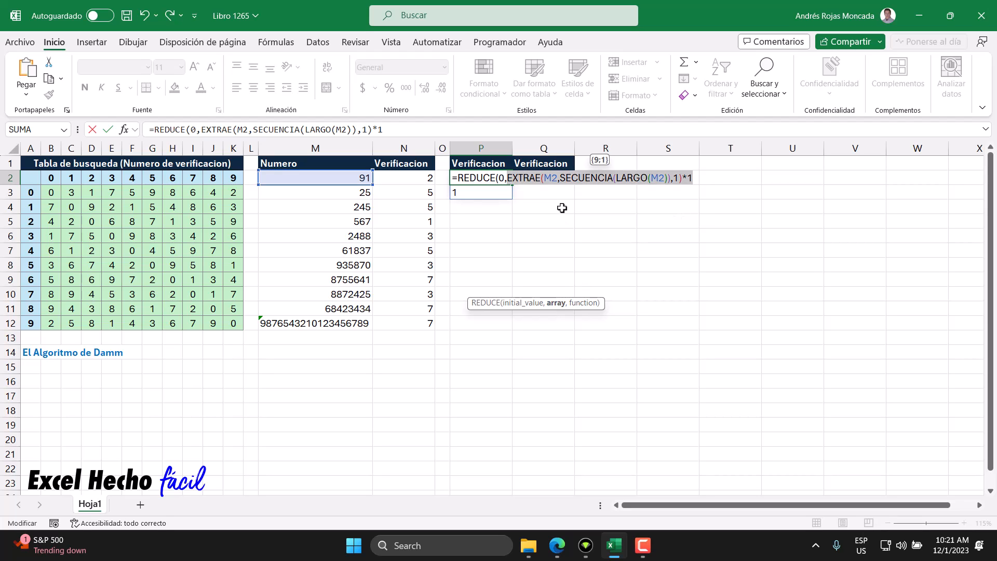
{"action": "key", "text": "F9"}
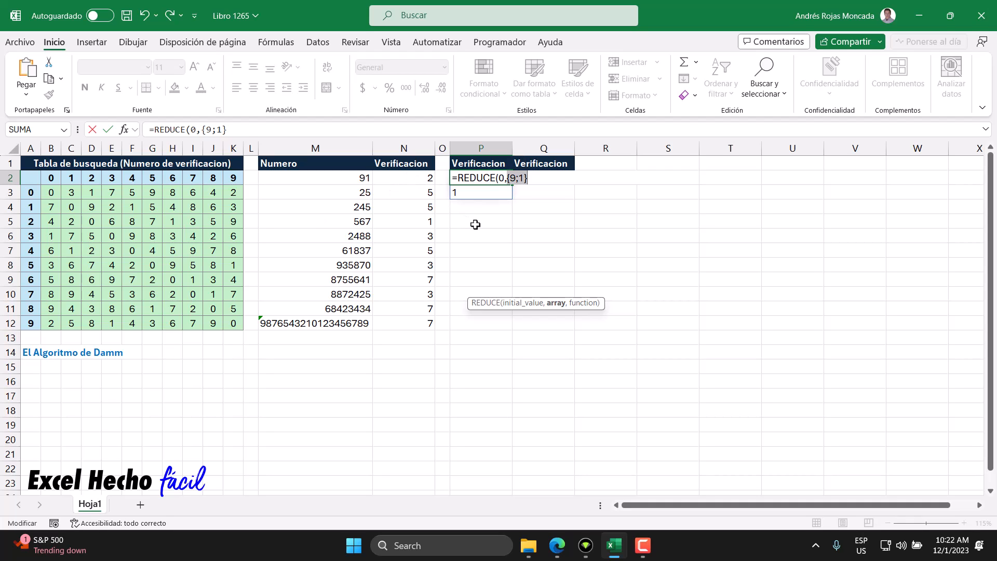
{"action": "key", "text": "ctrl+v"}
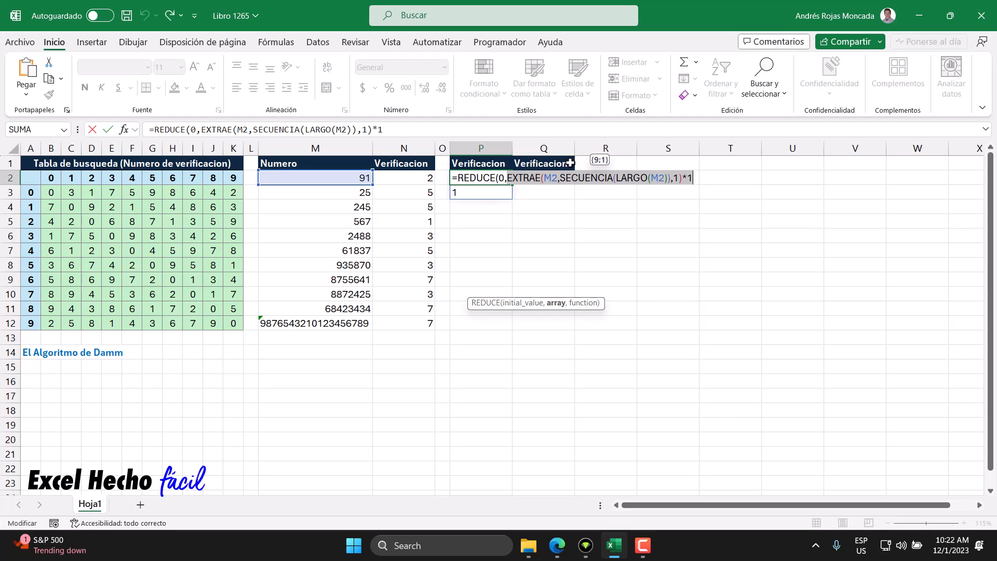
Step: Add a LAMBDA with parameters a and v as REDUCE's function argument
{"action": "left_click", "coordinate": [694, 178]}
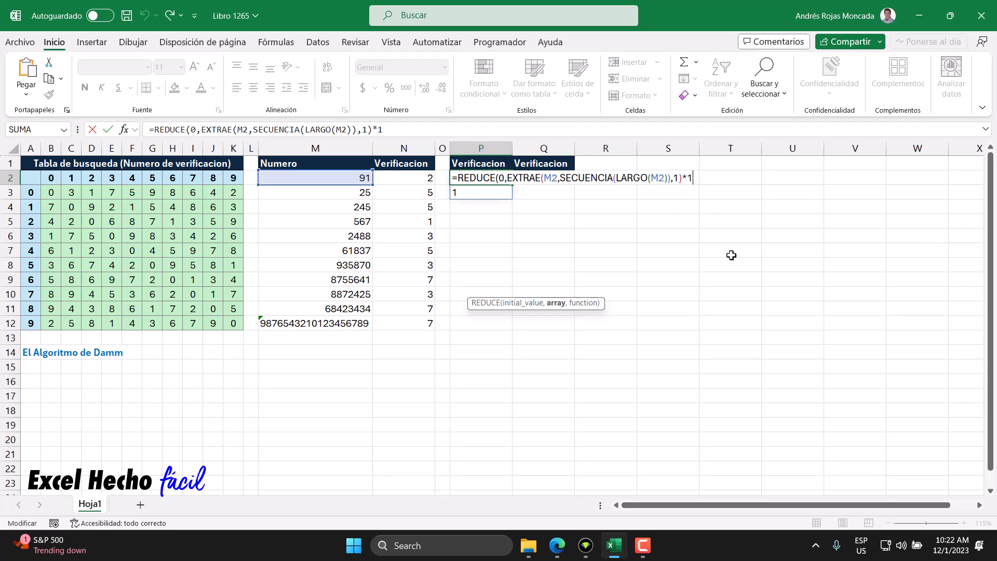
{"action": "type", "text": ",LAMBDA("}
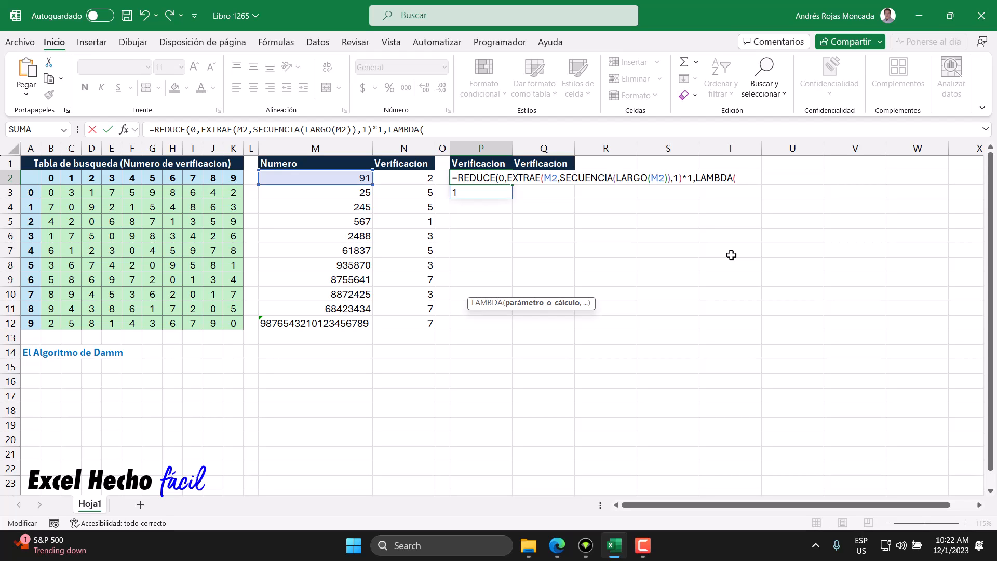
{"action": "type", "text": "a,v,"}
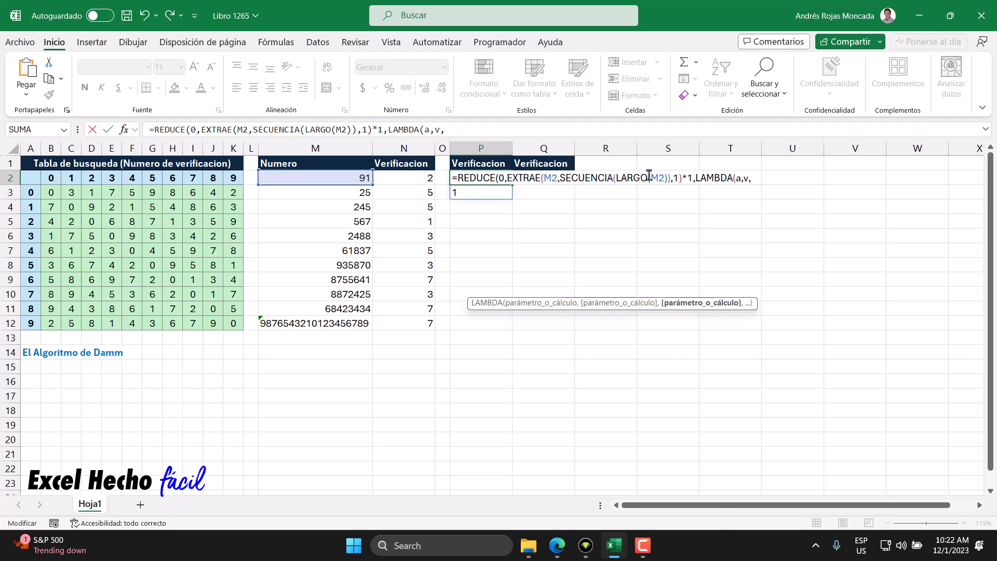
Step: Match parameter a to the initial value 0 and v to the digit array, and begin a new formula line after the LAMBDA parameters
{"action": "double_click", "coordinate": [738, 178]}
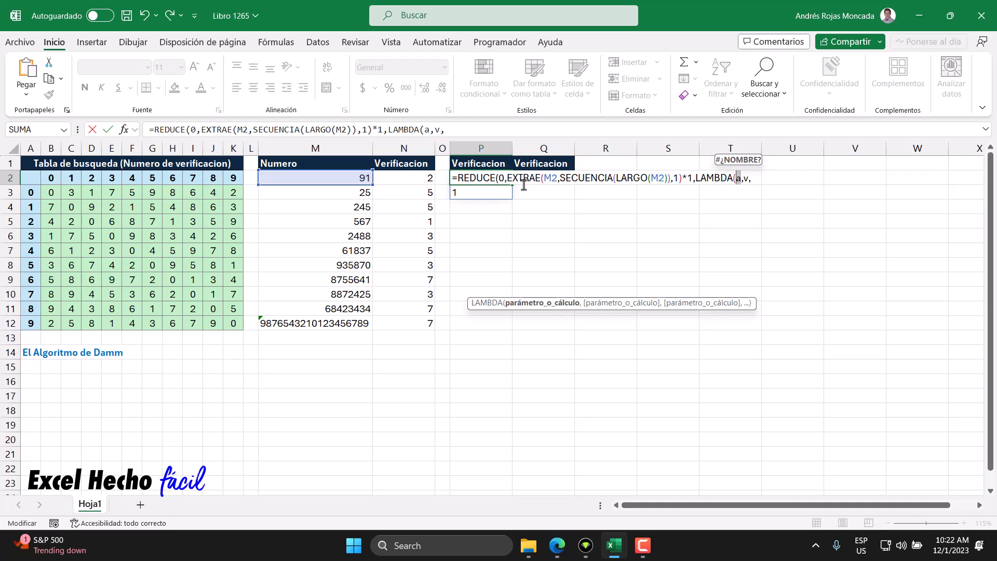
{"action": "double_click", "coordinate": [503, 178]}
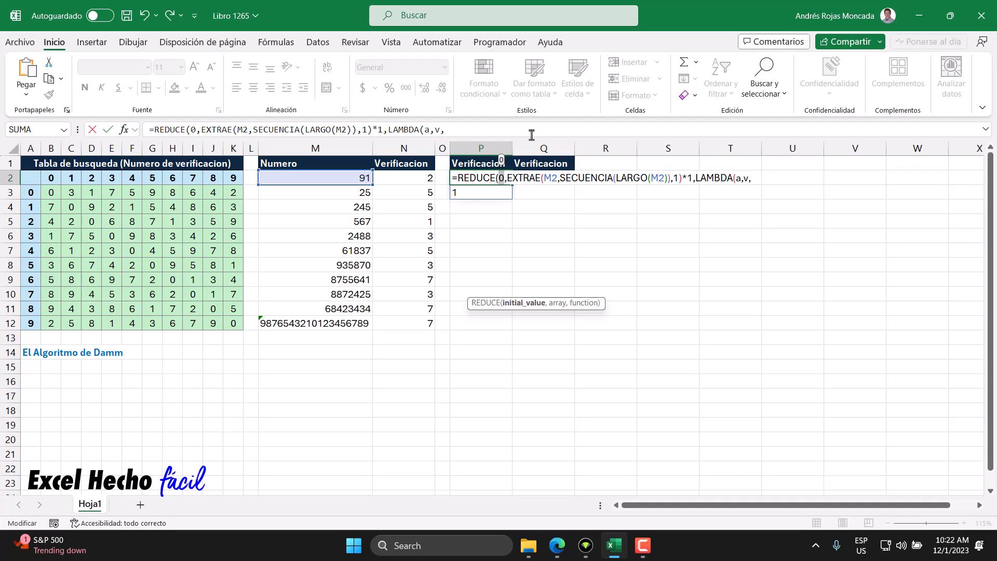
{"action": "double_click", "coordinate": [739, 178]}
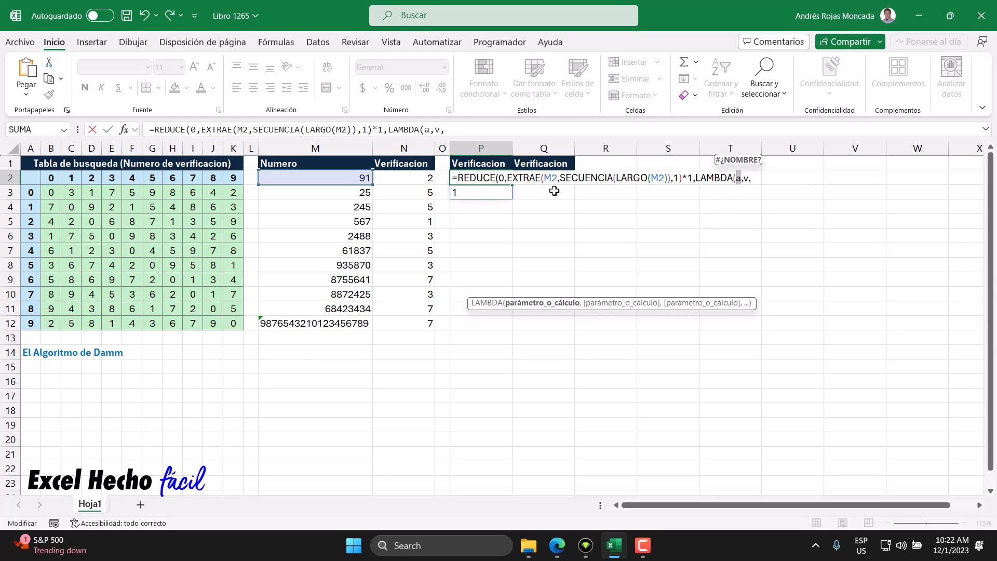
{"action": "left_click", "coordinate": [507, 178]}
{"action": "left_click", "coordinate": [556, 303]}
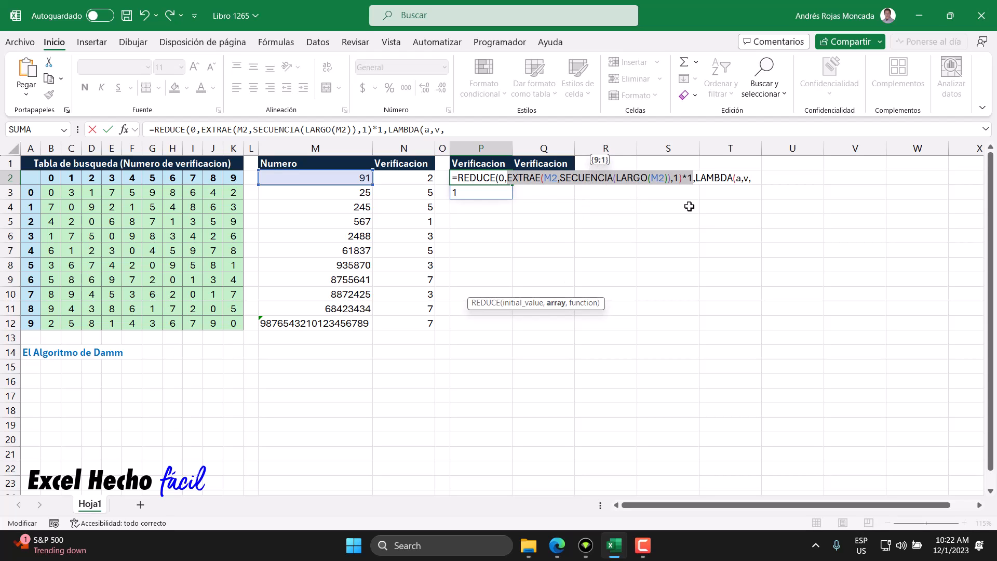
{"action": "left_click", "coordinate": [746, 178]}
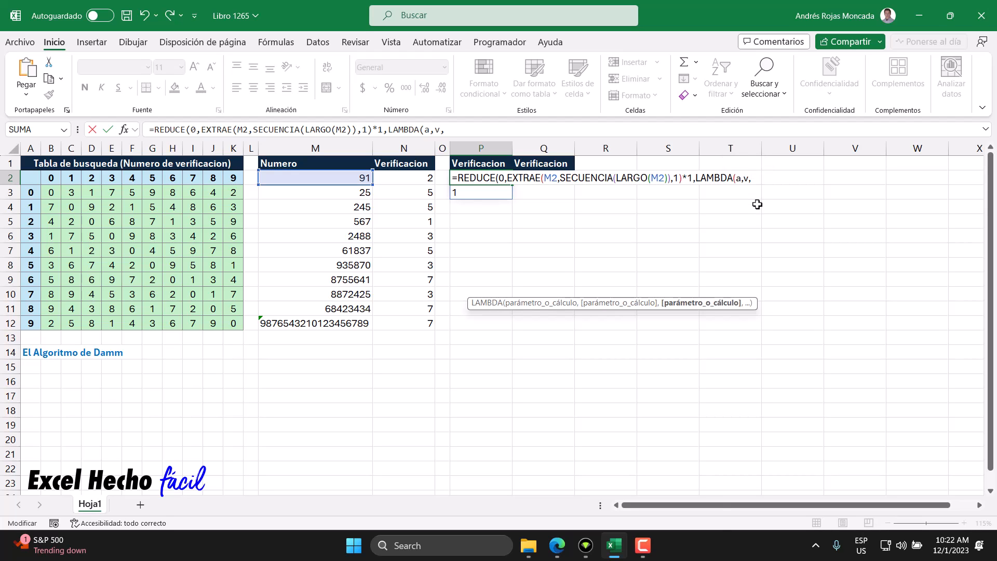
{"action": "key", "text": "alt+Return"}
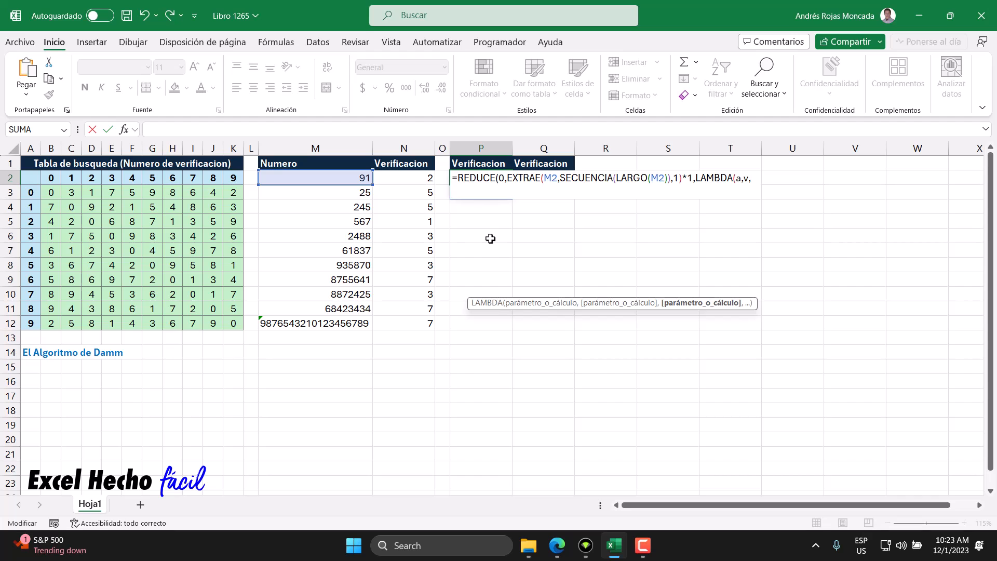
Step: Start an INDICE function as the LAMBDA's calculation, with the table body B3:K12 as its array
{"action": "type", "text": "indi"}
{"action": "key", "text": "Tab"}
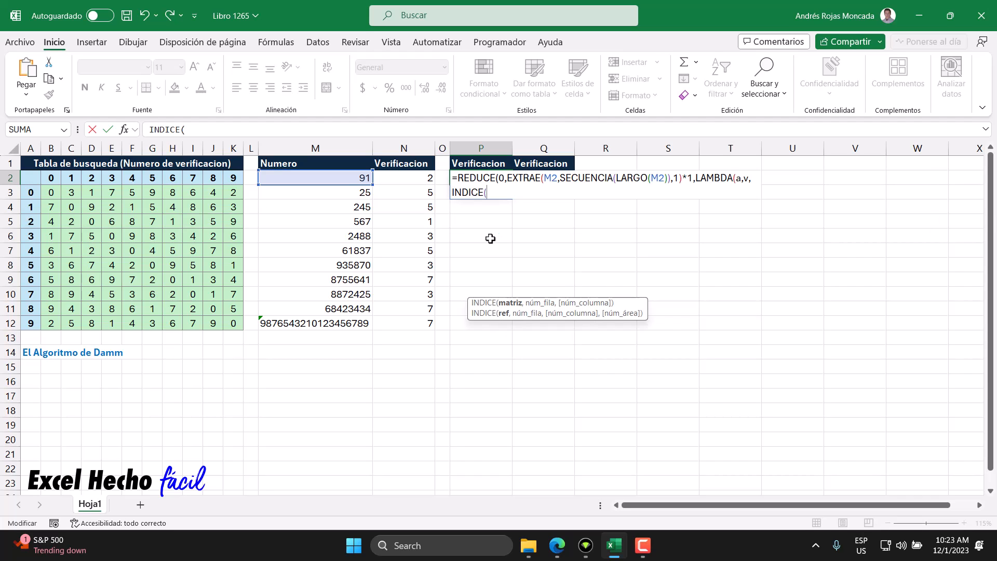
{"action": "key", "text": "BackSpace"}
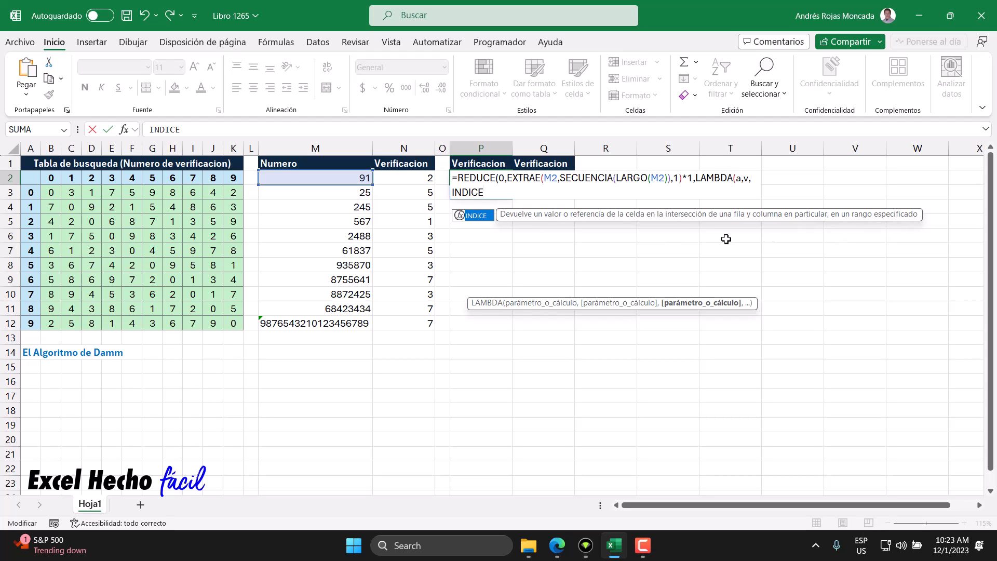
{"action": "type", "text": "("}
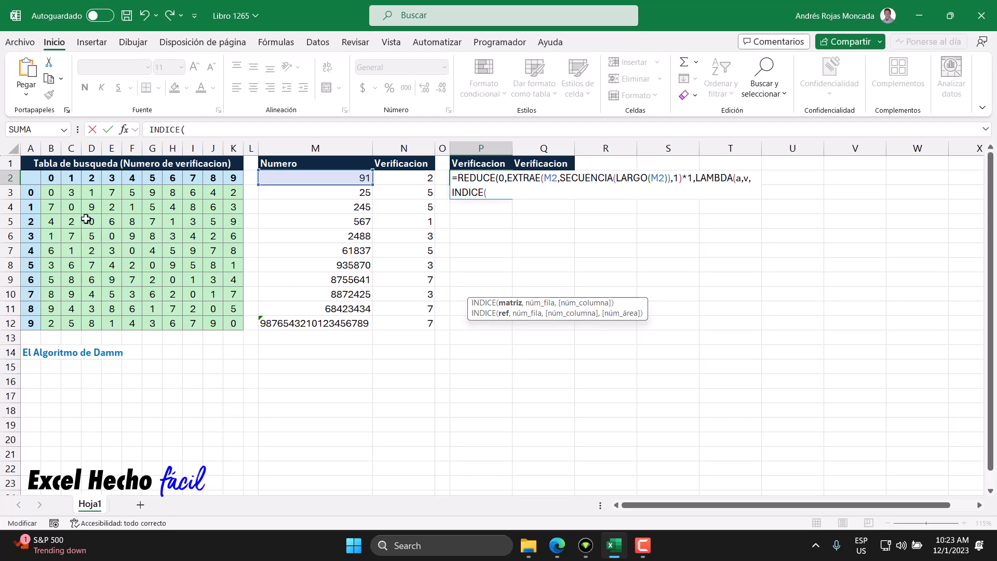
{"action": "left_click_drag", "start_coordinate": [51, 192], "coordinate": [236, 323]}
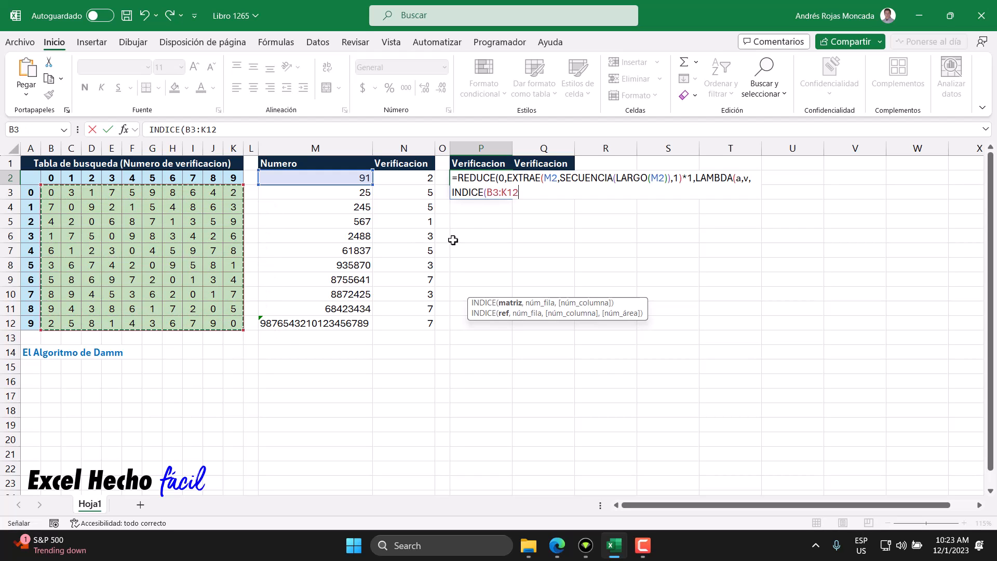
{"action": "type", "text": ","}
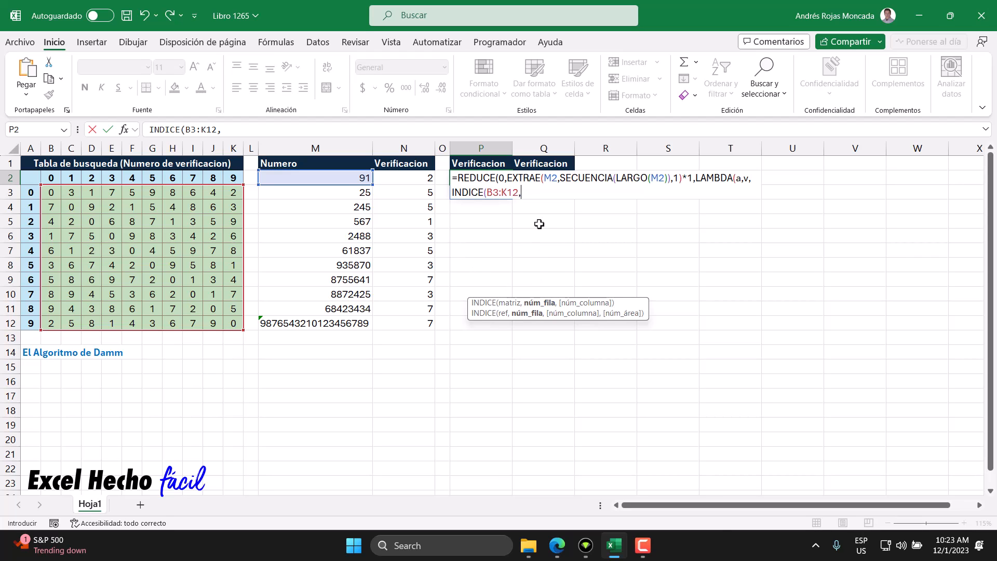
{"action": "type", "text": "a"}
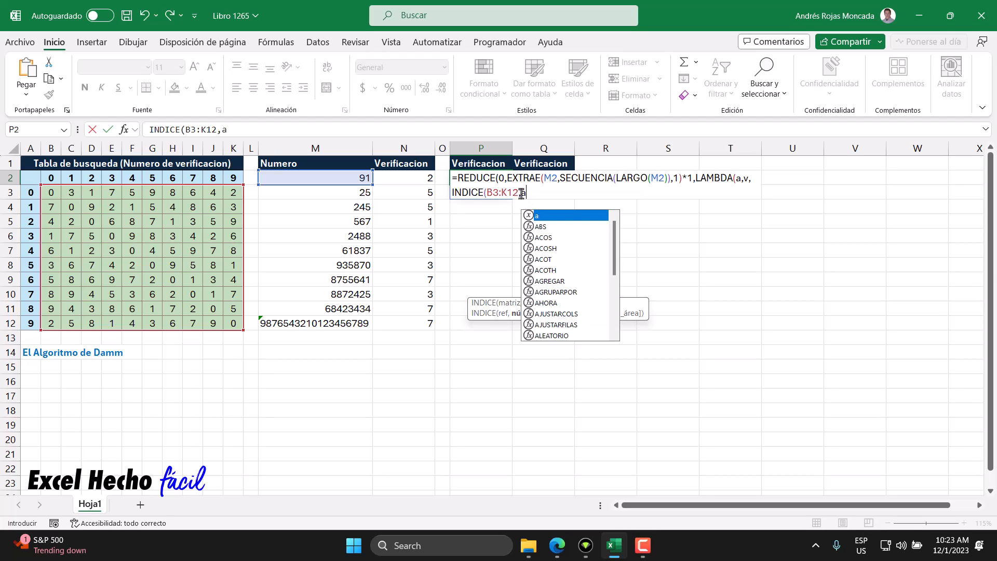
{"action": "left_click", "coordinate": [528, 193]}
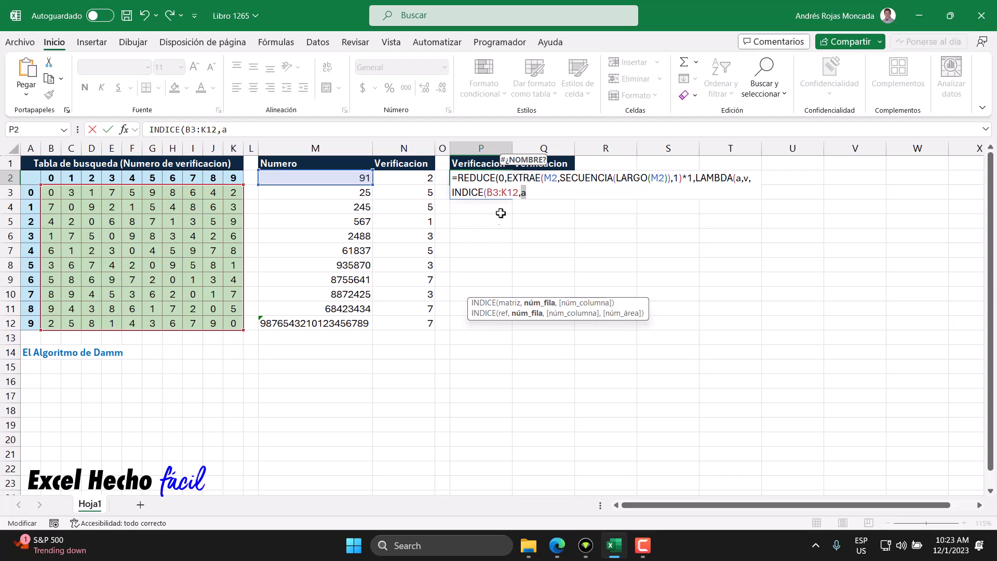
{"action": "left_click_drag", "start_coordinate": [487, 194], "coordinate": [506, 194]}
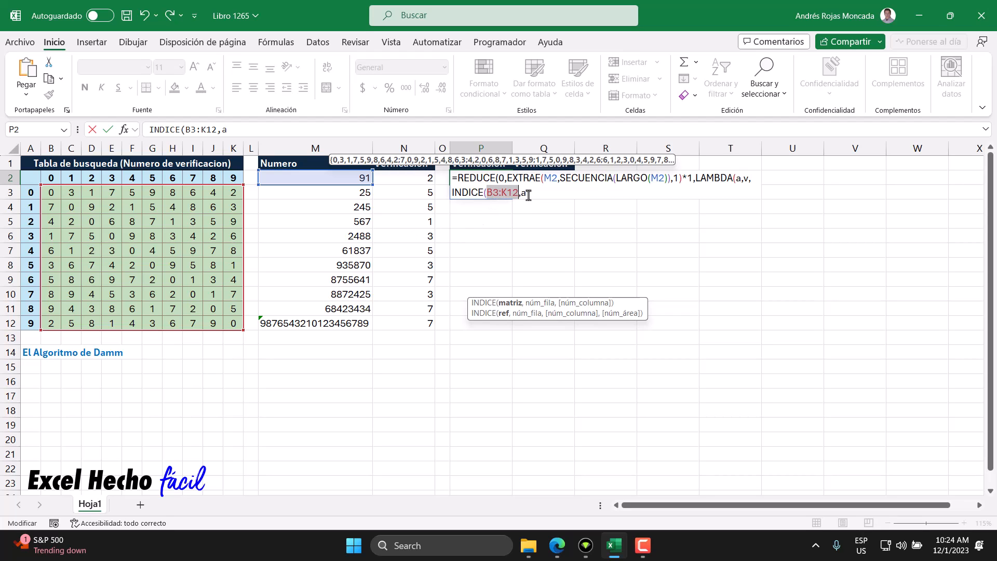
{"action": "left_click_drag", "start_coordinate": [527, 193], "coordinate": [522, 193]}
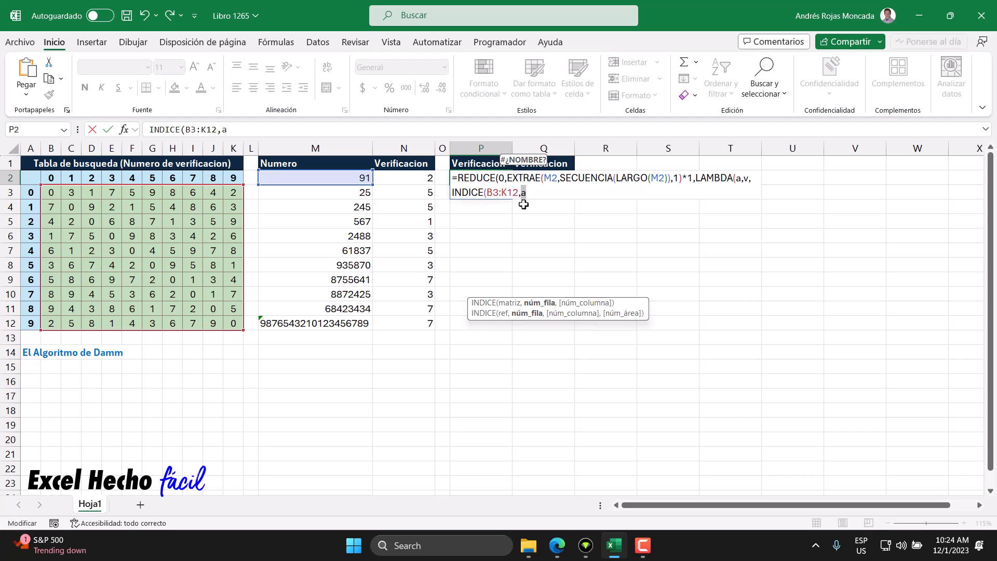
{"action": "key", "text": "BackSpace"}
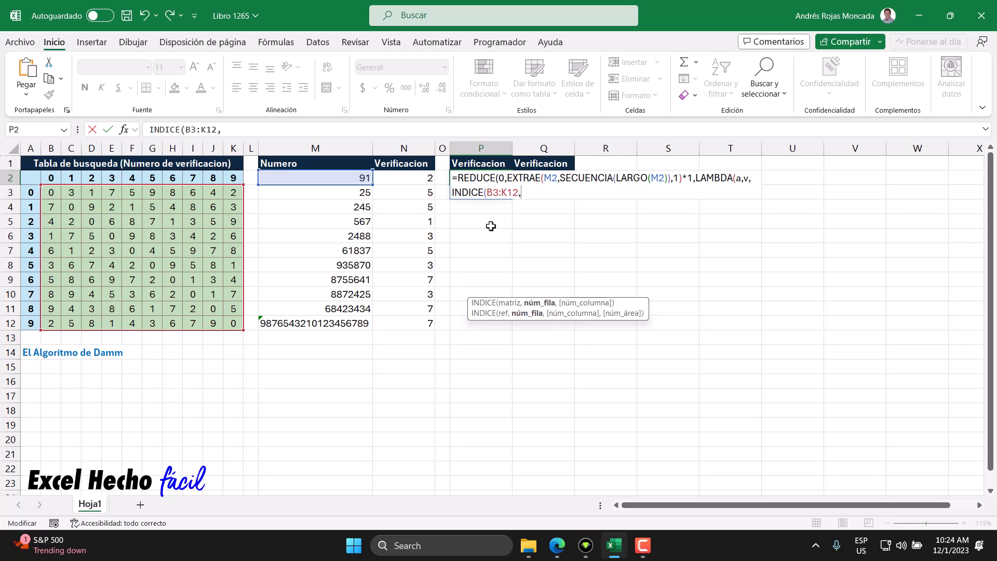
Step: Insert a COINCIDIRX function as INDICE's row-number argument
{"action": "type", "text": "coi"}
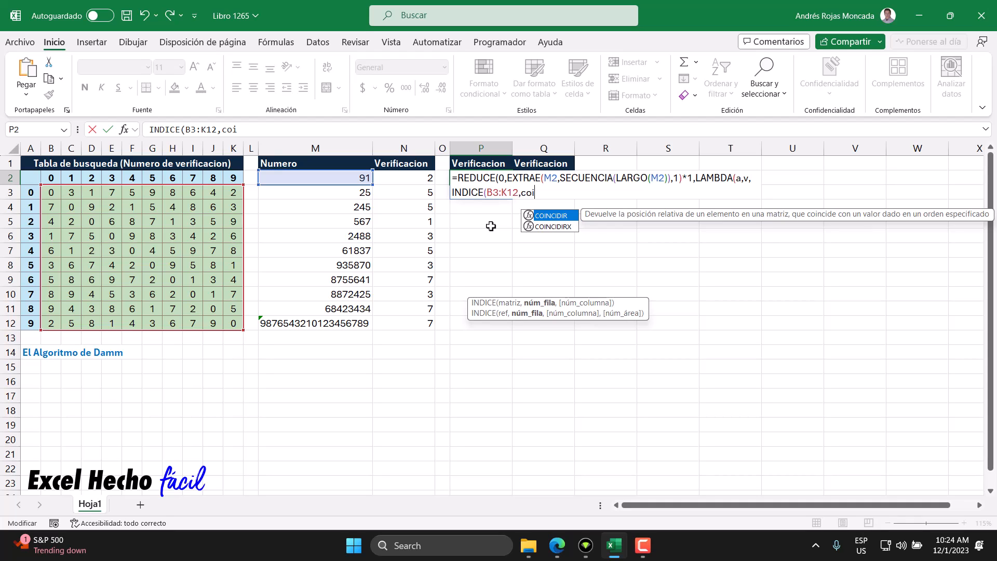
{"action": "key", "text": "Down"}
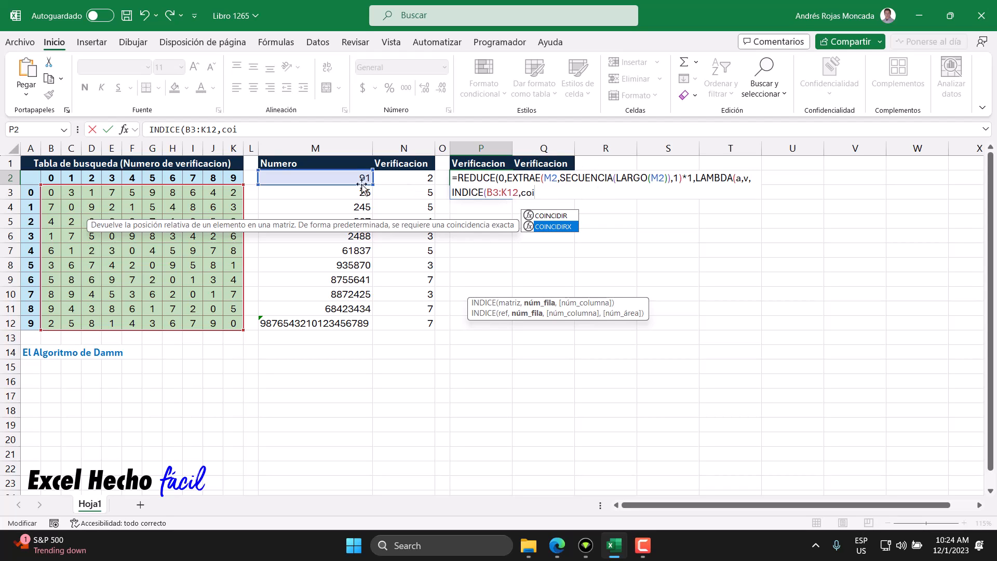
{"action": "key", "text": "Tab"}
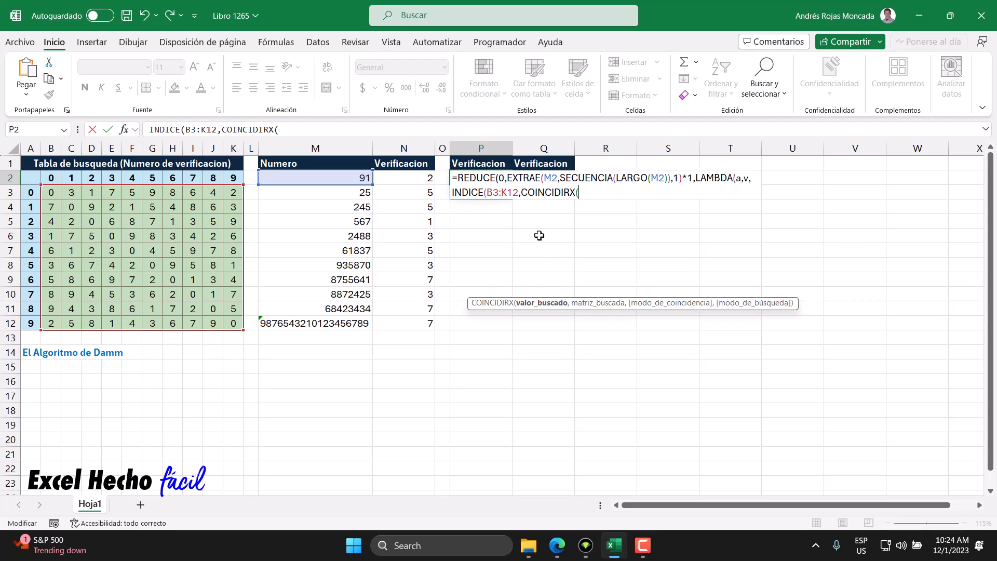
{"action": "left_click", "coordinate": [520, 193]}
{"action": "left_click", "coordinate": [531, 304]}
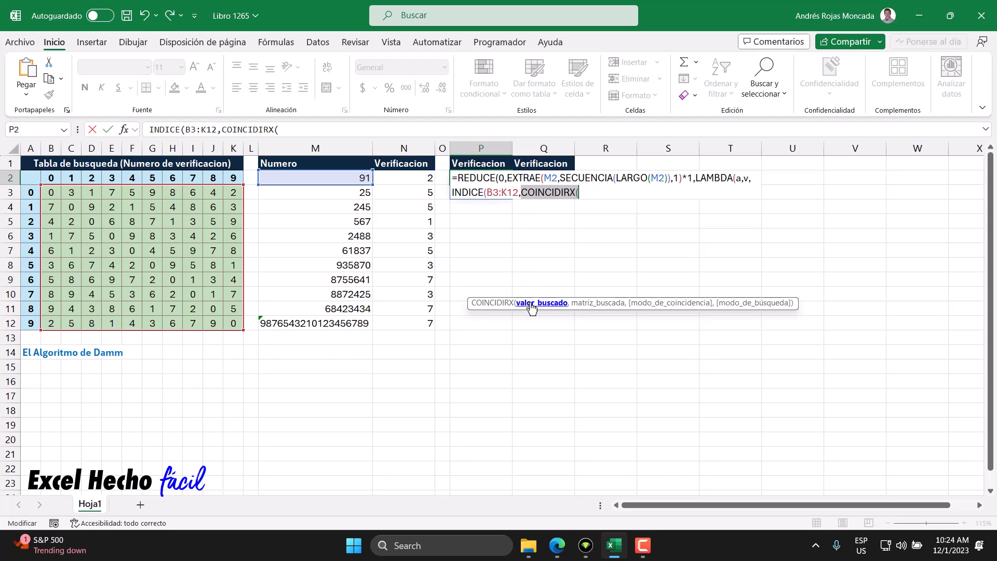
{"action": "left_click", "coordinate": [586, 194]}
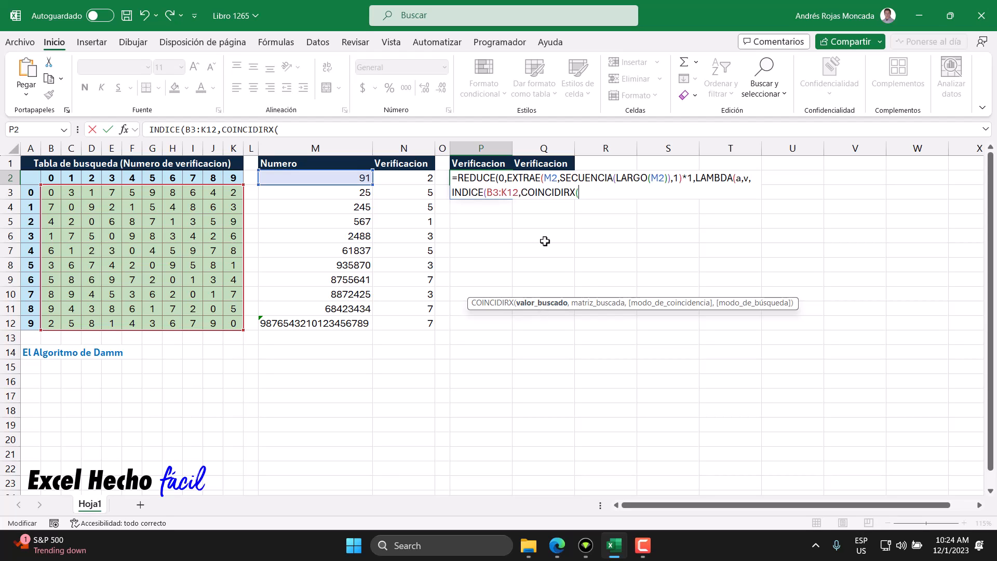
Step: Have the row COINCIDIRX look up a in the row headers A3:A12, close it, and review the expression
{"action": "type", "text": "a"}
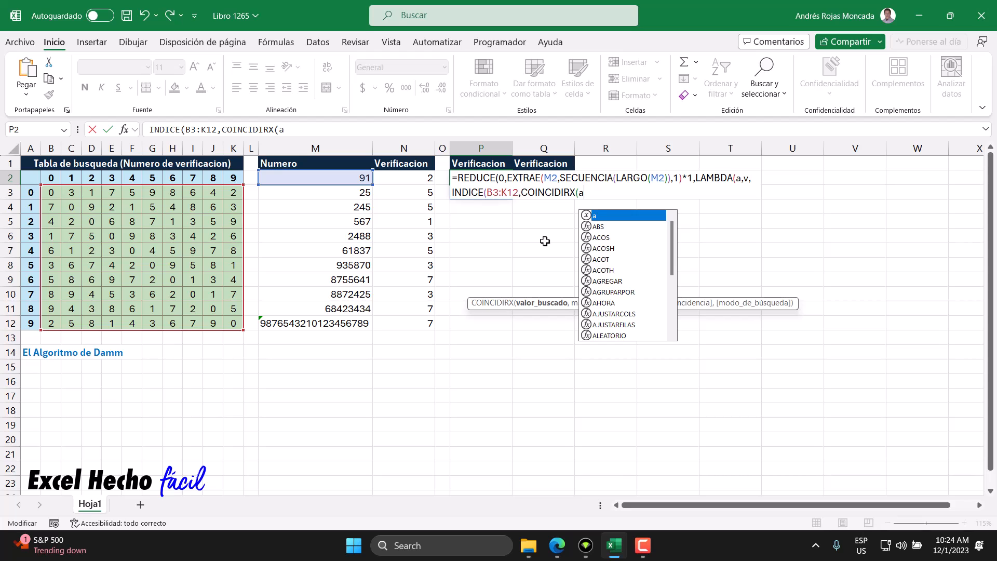
{"action": "type", "text": ","}
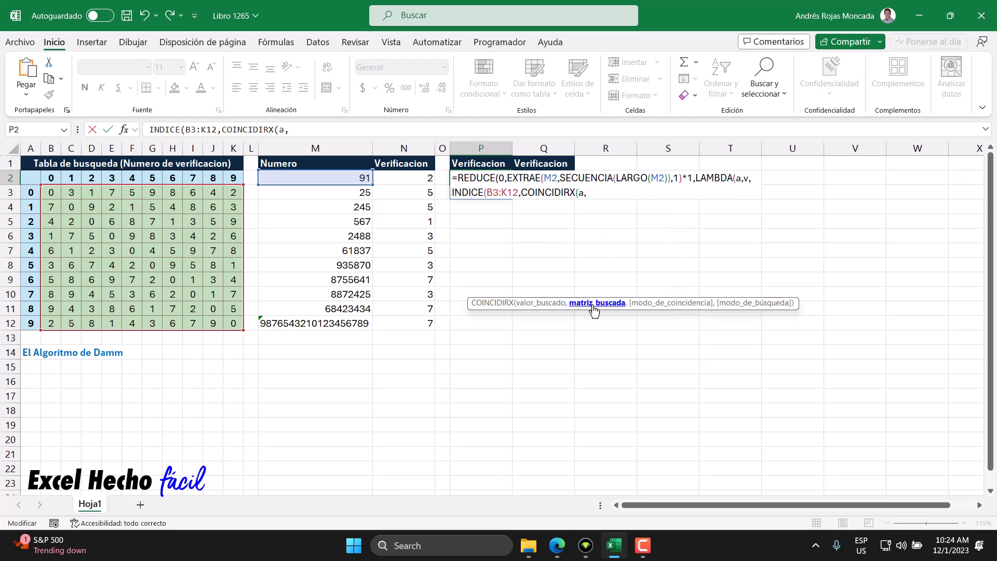
{"action": "left_click_drag", "start_coordinate": [32, 193], "coordinate": [31, 321]}
{"action": "type", "text": ")"}
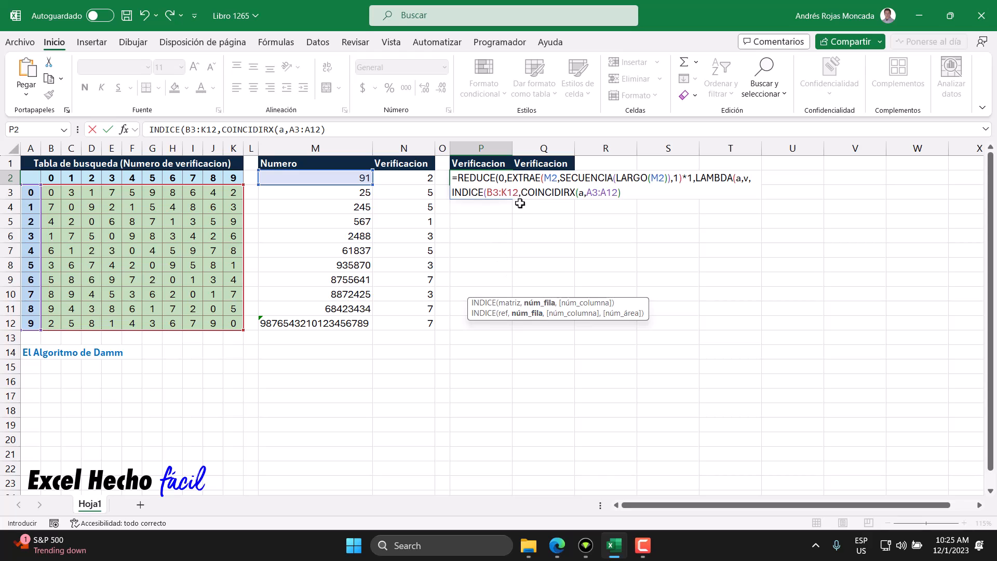
{"action": "left_click_drag", "start_coordinate": [521, 193], "coordinate": [641, 195]}
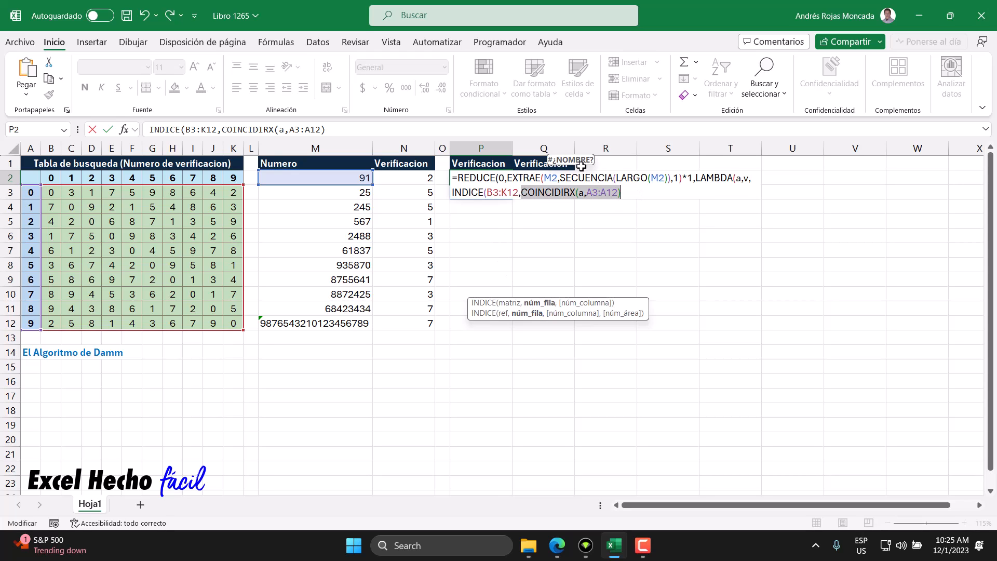
{"action": "left_click", "coordinate": [582, 194]}
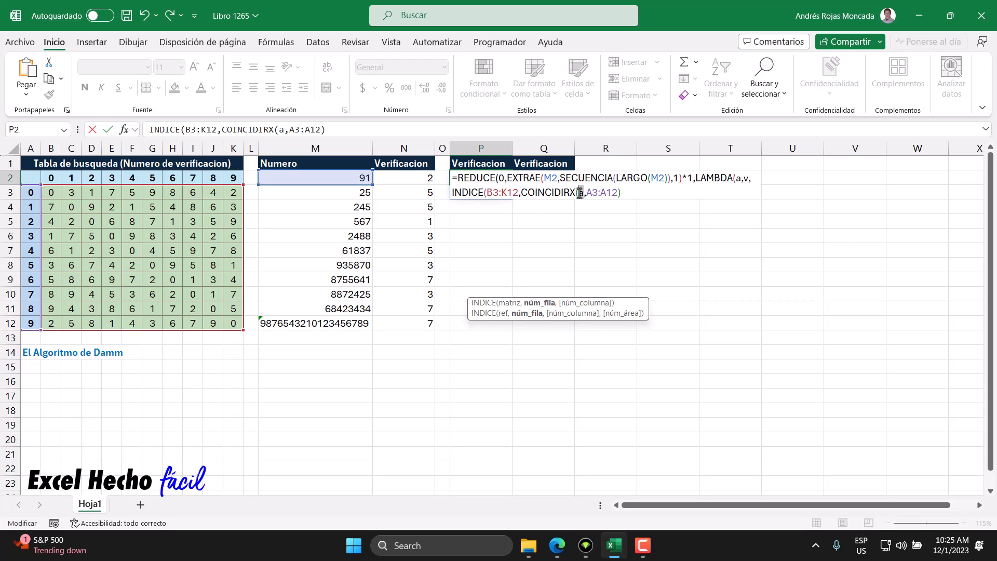
{"action": "left_click", "coordinate": [580, 193]}
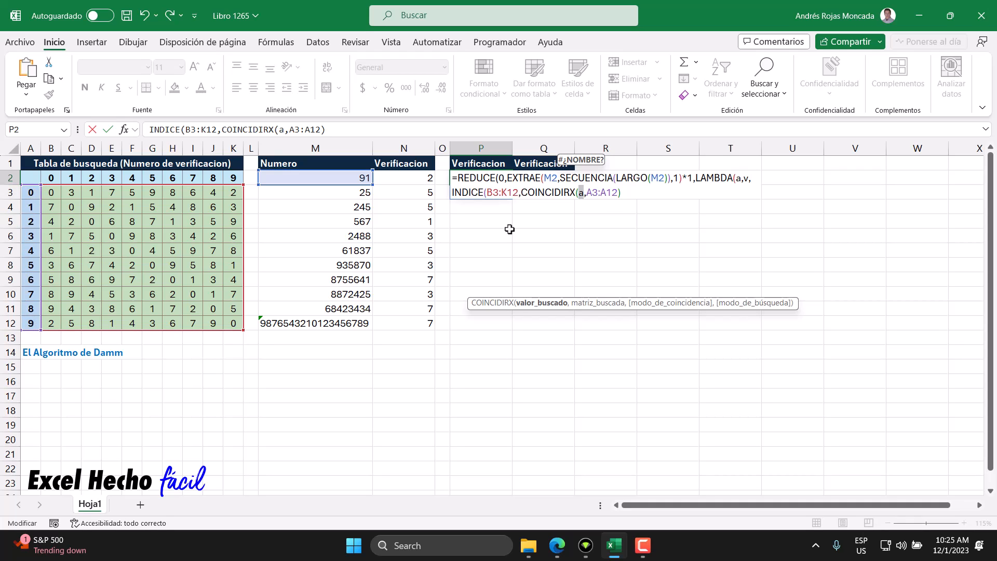
{"action": "left_click_drag", "start_coordinate": [621, 192], "coordinate": [523, 191]}
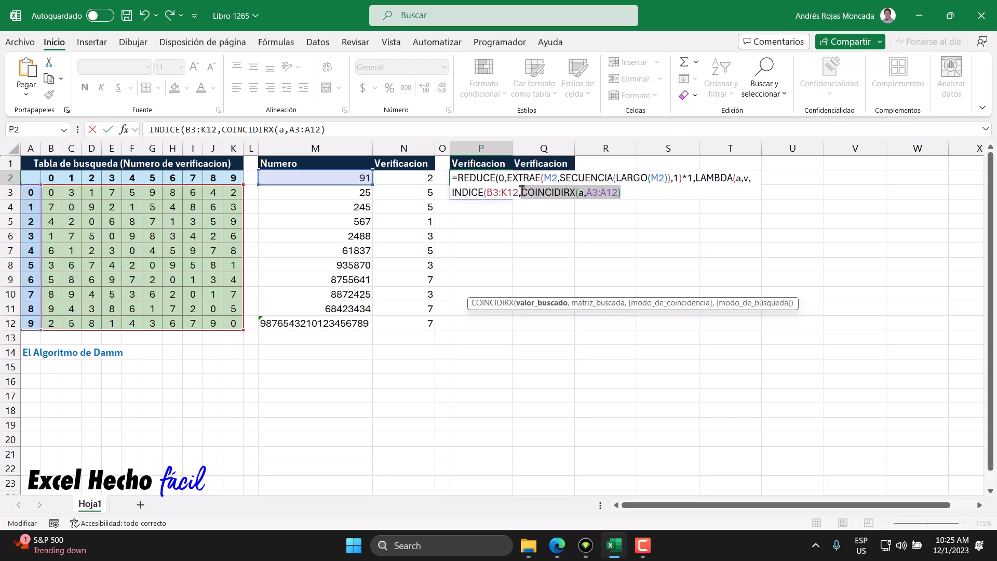
{"action": "left_click", "coordinate": [626, 192]}
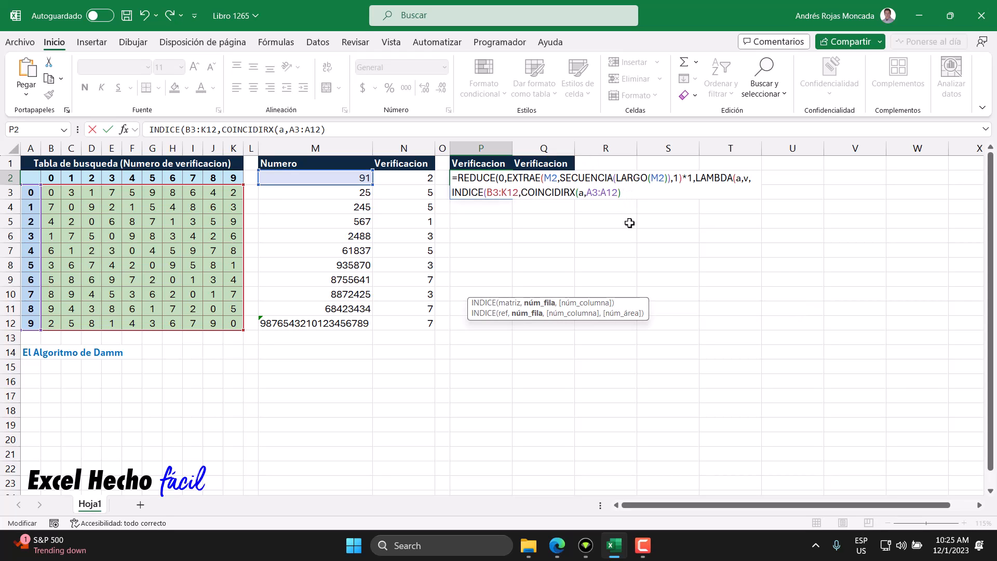
Step: Insert a second COINCIDIRX function as INDICE's column-number argument
{"action": "type", "text": ","}
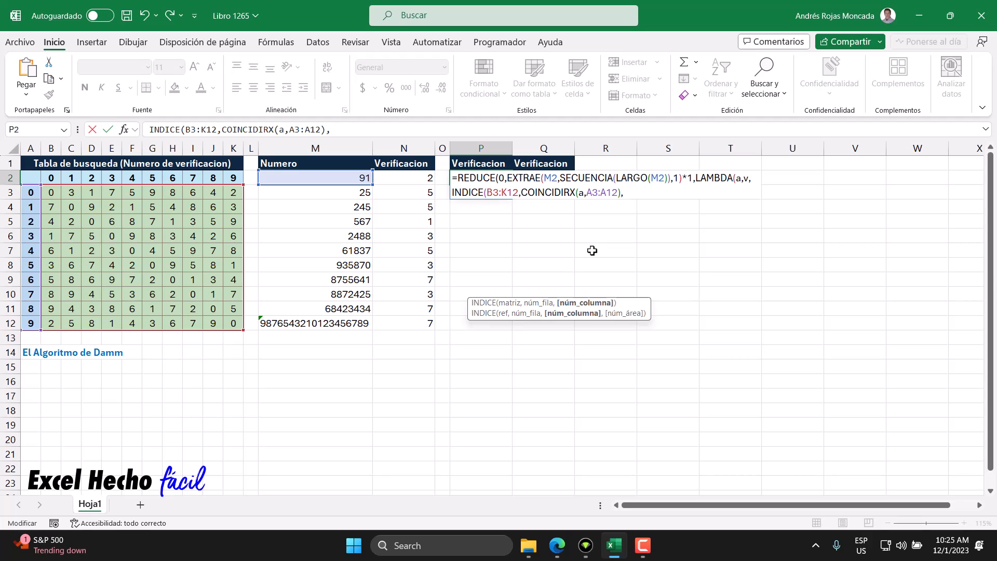
{"action": "type", "text": "v"}
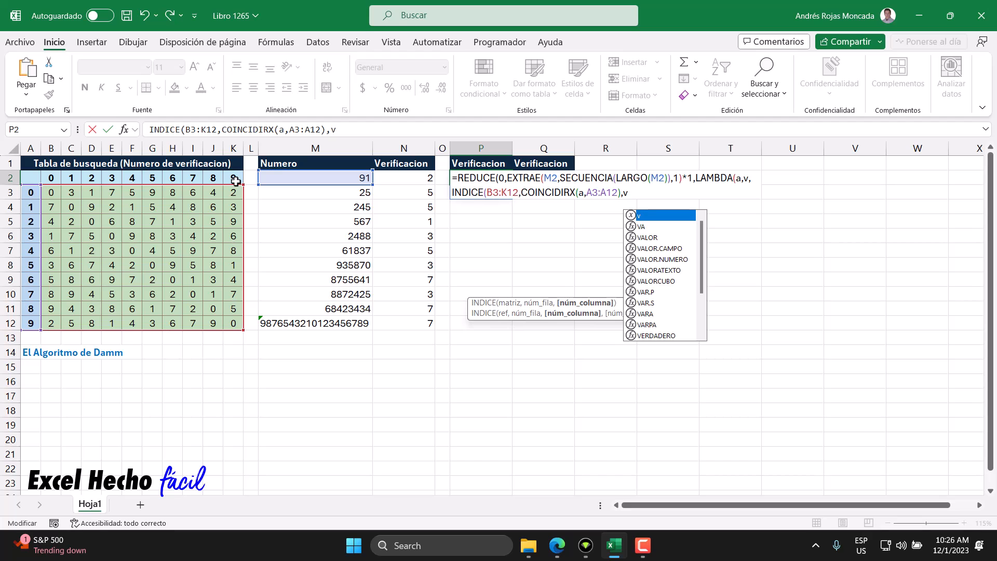
{"action": "double_click", "coordinate": [626, 193]}
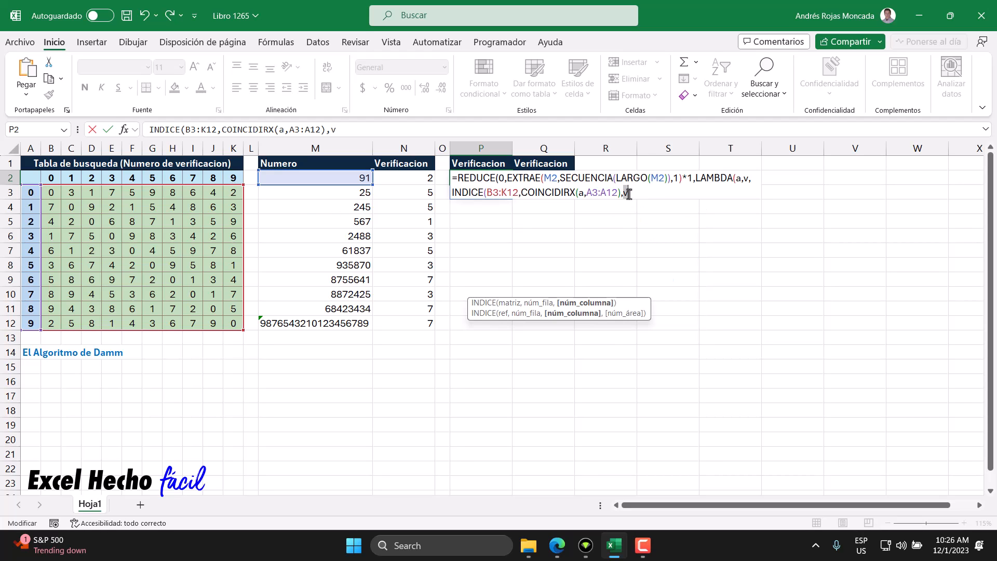
{"action": "type", "text": "coi"}
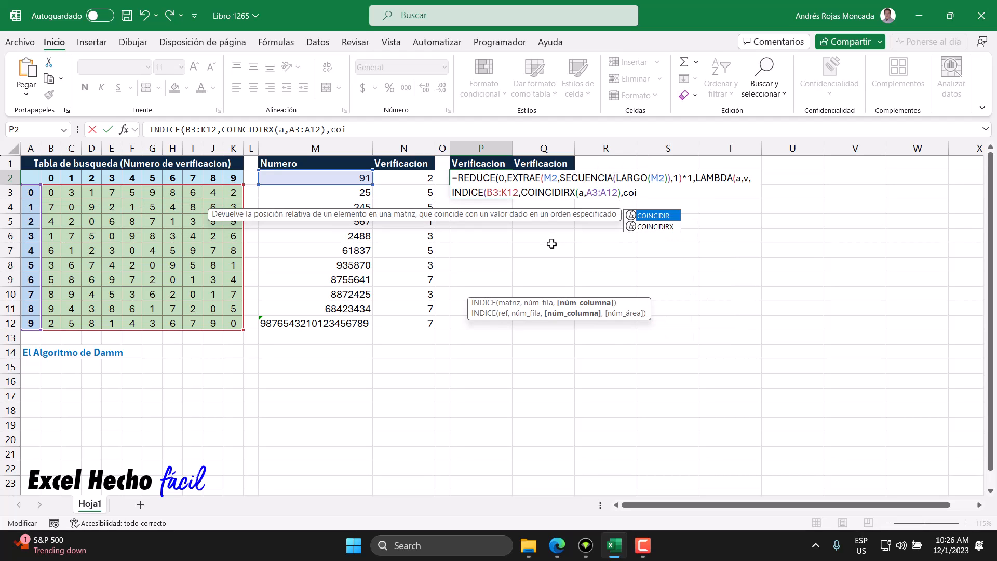
{"action": "key", "text": "Down"}
{"action": "key", "text": "Tab"}
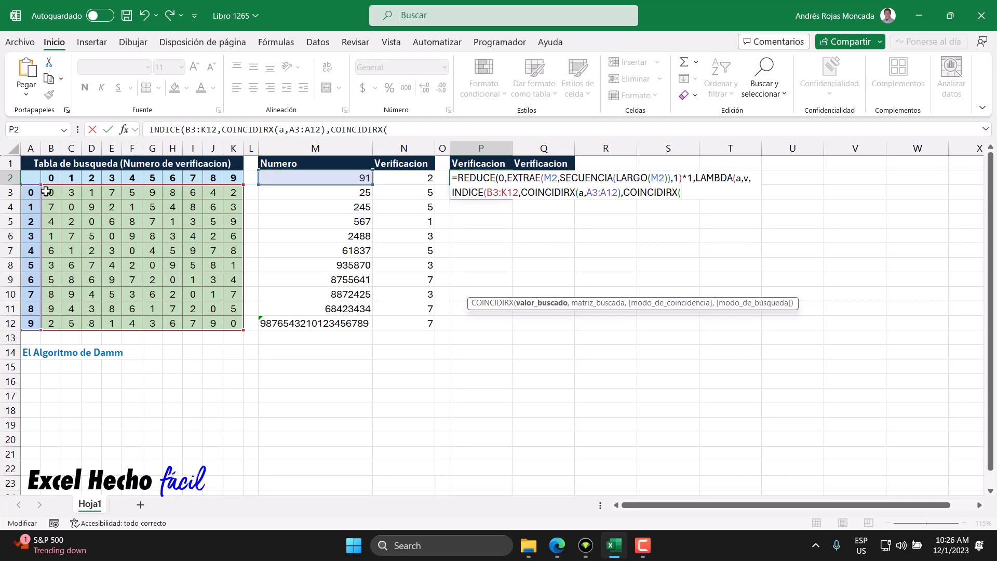
{"action": "left_click_drag", "start_coordinate": [50, 179], "coordinate": [234, 178]}
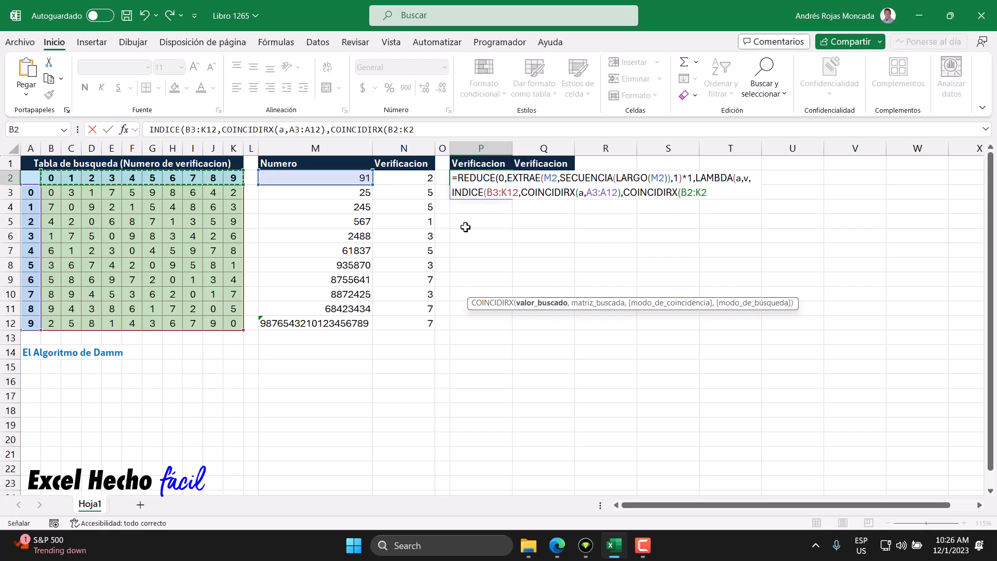
{"action": "type", "text": ",v"}
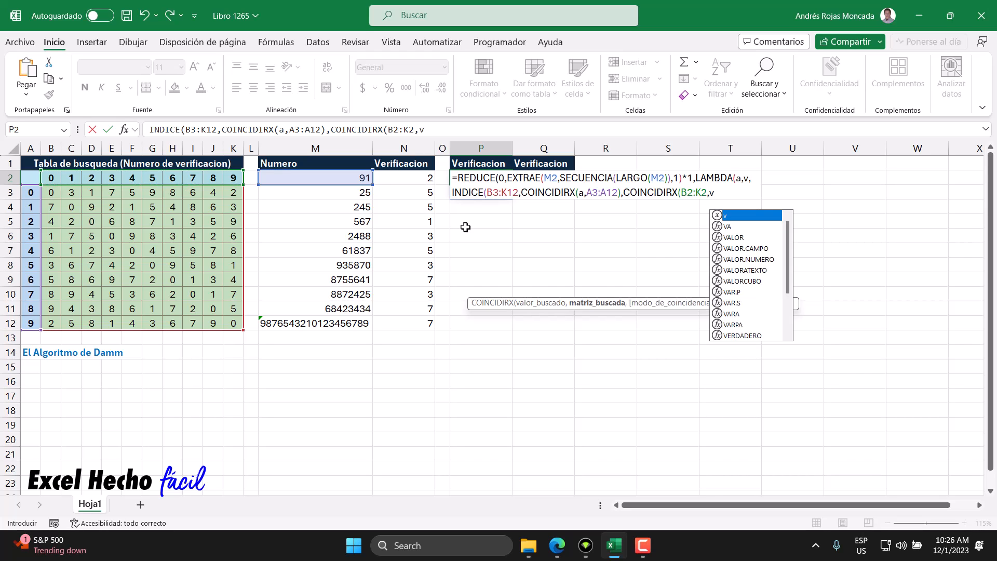
{"action": "key", "text": "BackSpace"}
{"action": "key", "text": "BackSpace"}
{"action": "key", "text": "BackSpace"}
{"action": "key", "text": "BackSpace"}
{"action": "key", "text": "BackSpace"}
{"action": "key", "text": "BackSpace"}
{"action": "key", "text": "BackSpace"}
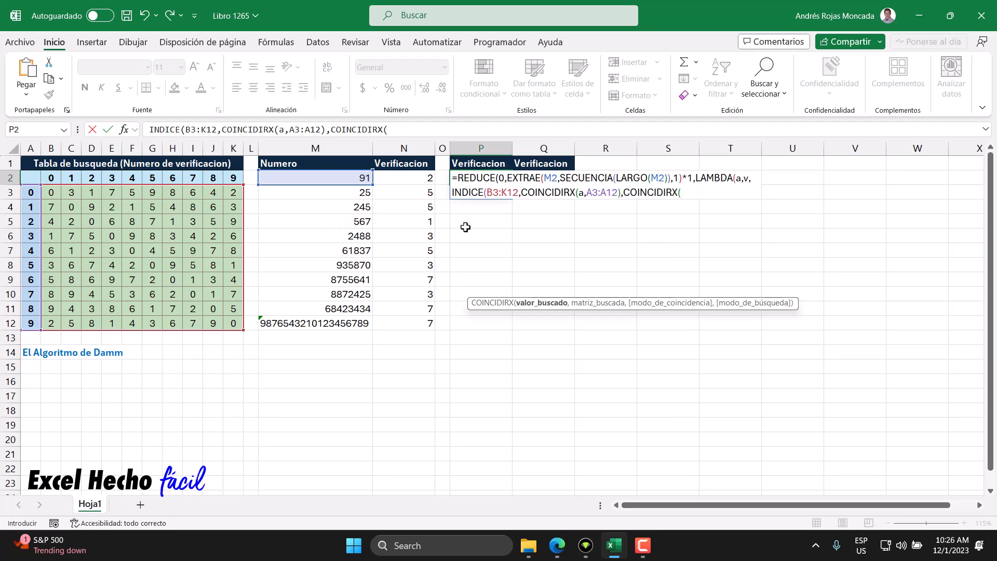
Step: Have the column COINCIDIRX look up v in the column headers B2:K2, close it, and highlight the expression
{"action": "type", "text": "v,"}
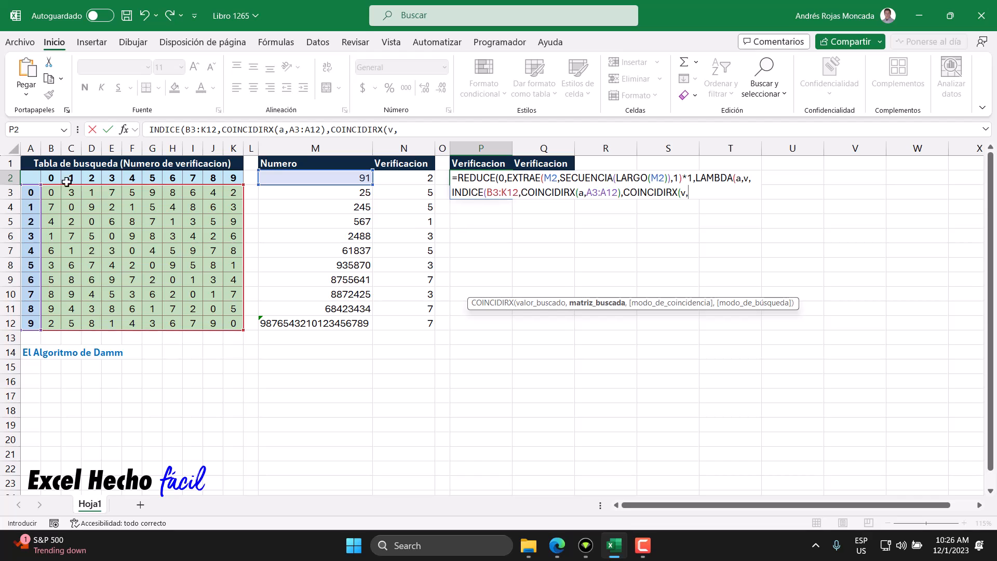
{"action": "left_click_drag", "start_coordinate": [51, 178], "coordinate": [236, 178]}
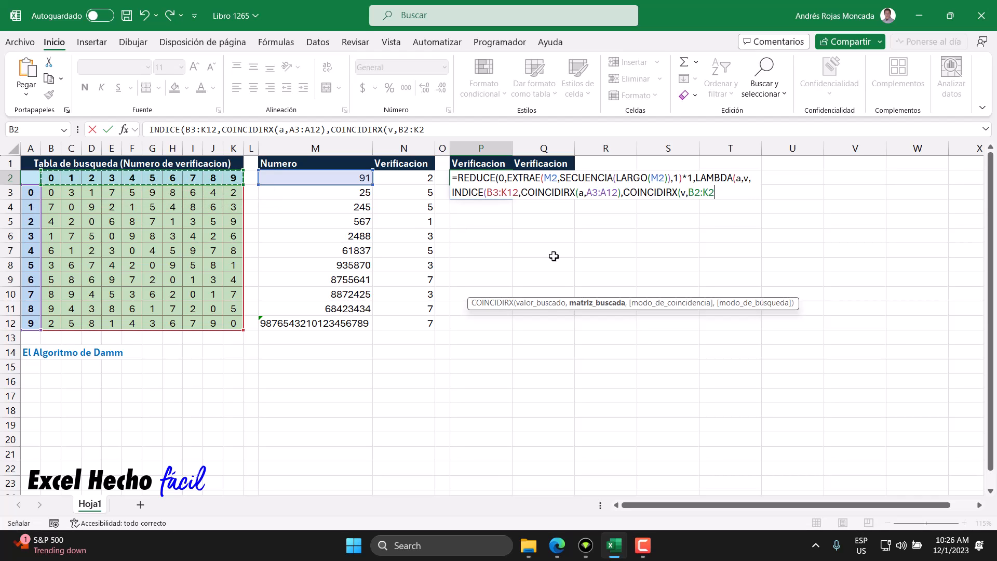
{"action": "type", "text": ")"}
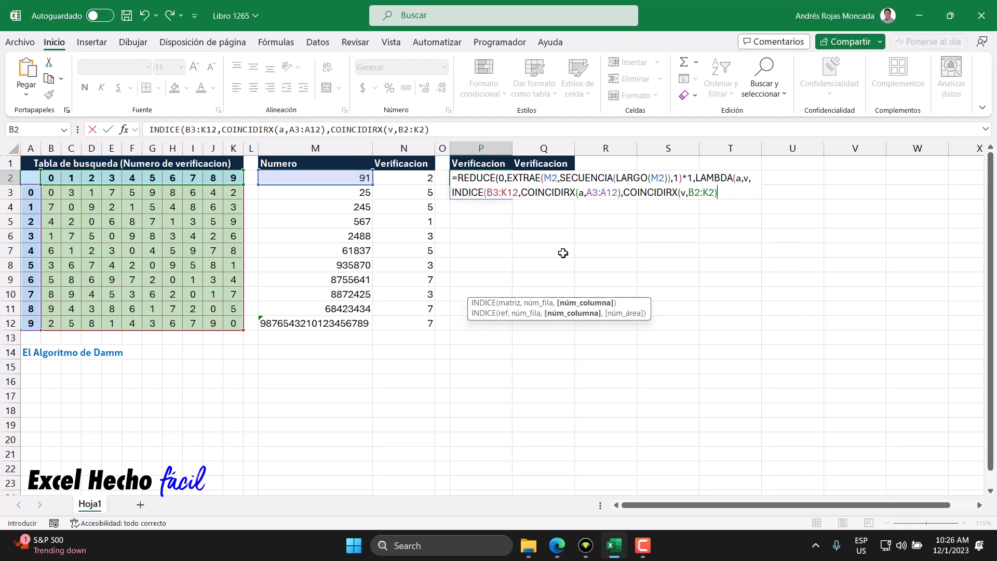
{"action": "left_click_drag", "start_coordinate": [623, 192], "coordinate": [678, 194]}
{"action": "left_click_drag", "start_coordinate": [719, 195], "coordinate": [720, 194]}
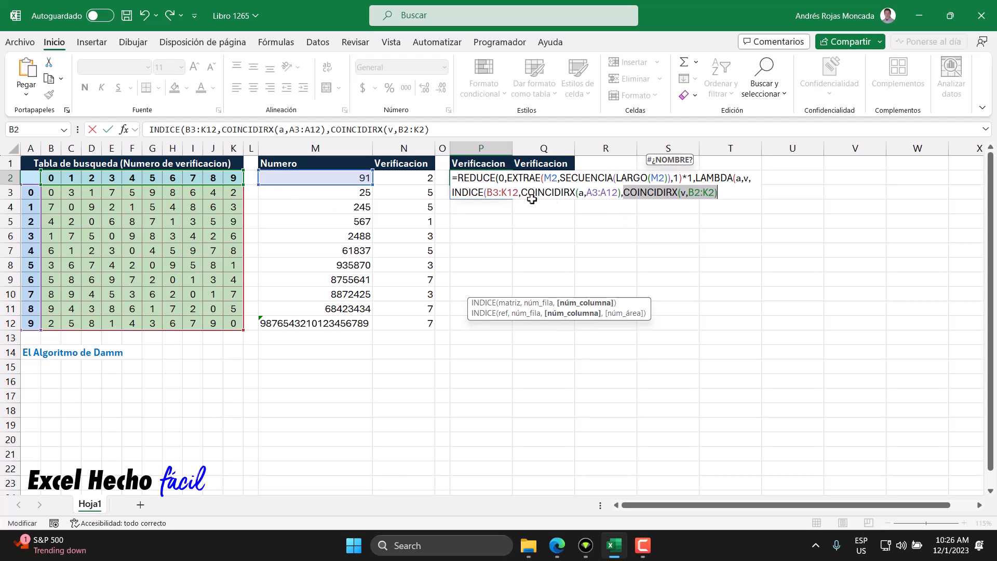
Step: Check INDICE's matrix argument B3:K12 and close the INDICE function after the second COINCIDIRX
{"action": "left_click_drag", "start_coordinate": [518, 193], "coordinate": [487, 194]}
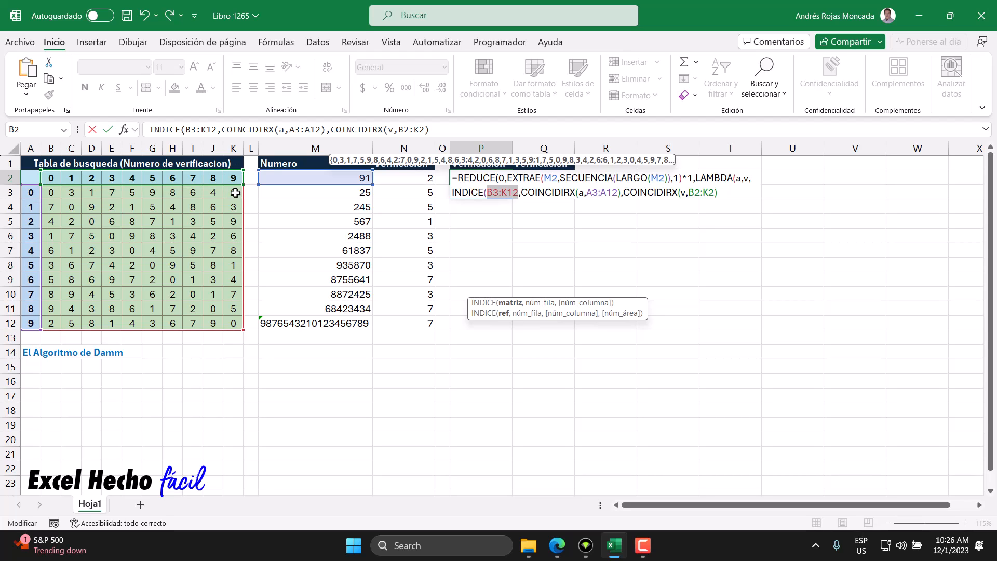
{"action": "left_click", "coordinate": [720, 193]}
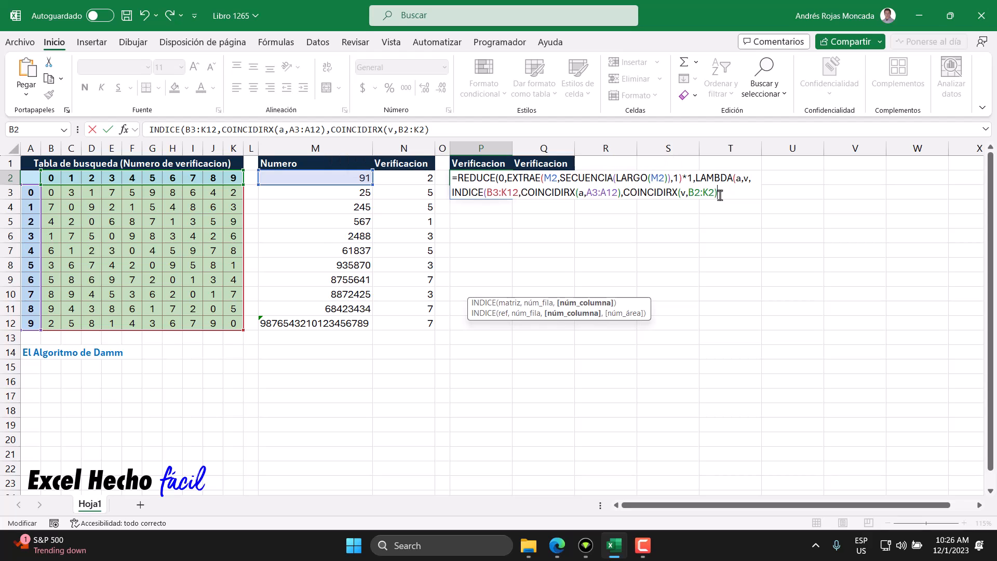
{"action": "type", "text": ")"}
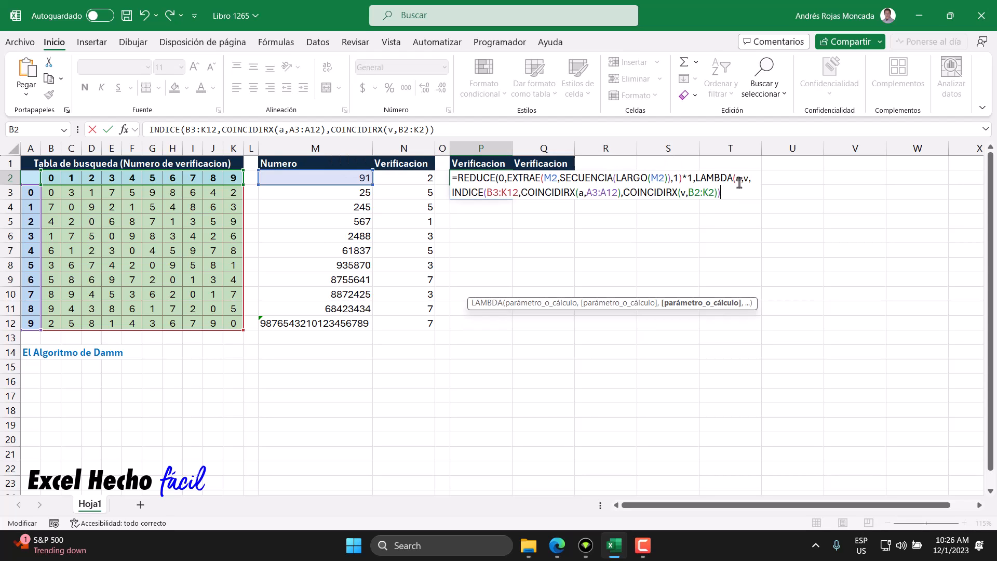
Step: Examine LAMBDA's parameters a and v alongside the EXTRAE digit array and the row COINCIDIRX that uses a
{"action": "double_click", "coordinate": [739, 179]}
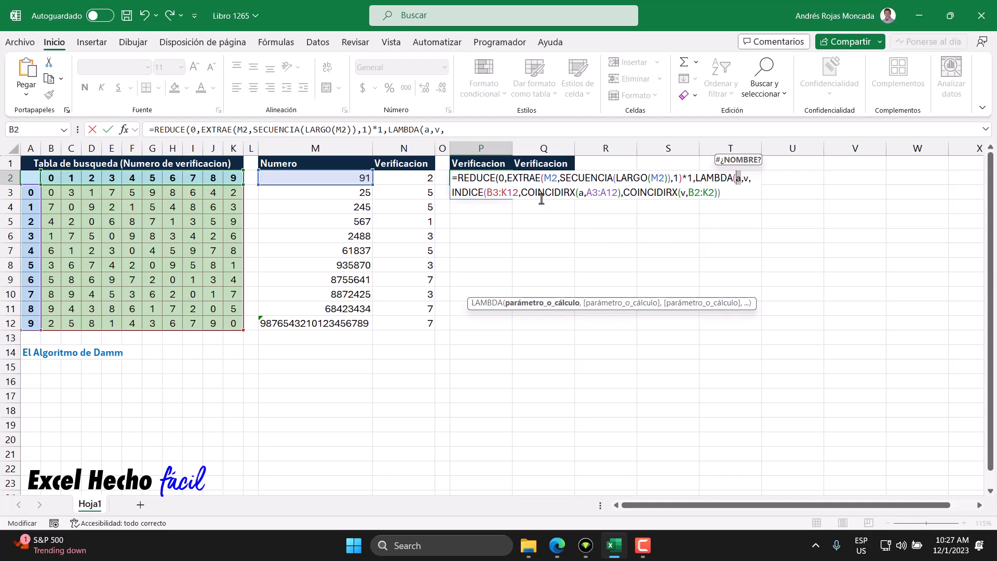
{"action": "left_click_drag", "start_coordinate": [507, 177], "coordinate": [691, 174]}
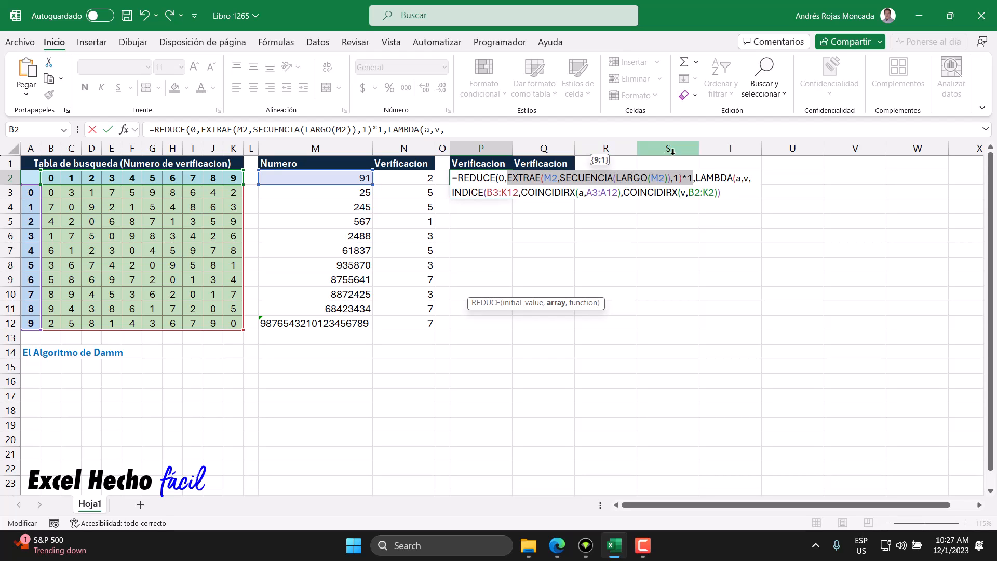
{"action": "double_click", "coordinate": [746, 178]}
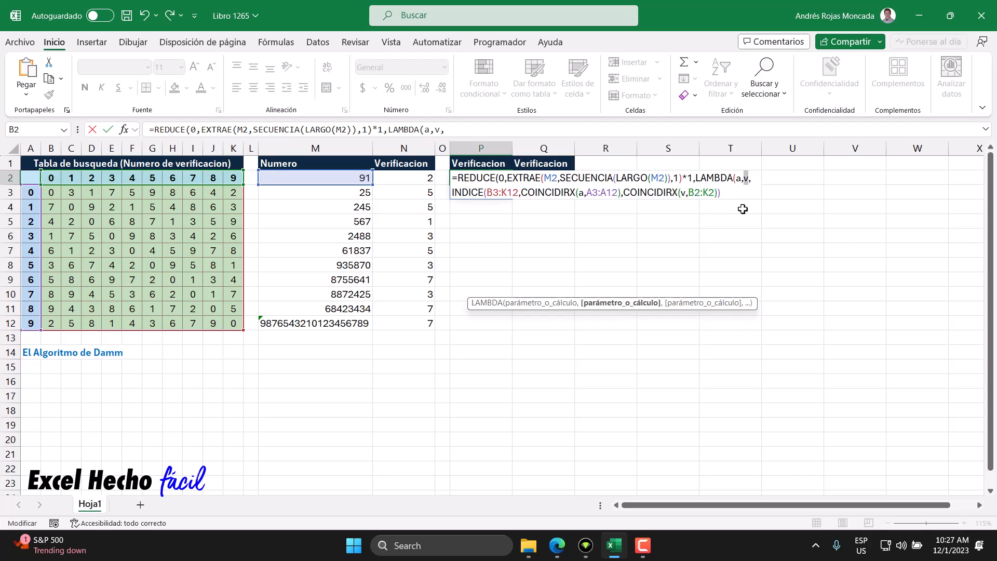
{"action": "left_click", "coordinate": [721, 192]}
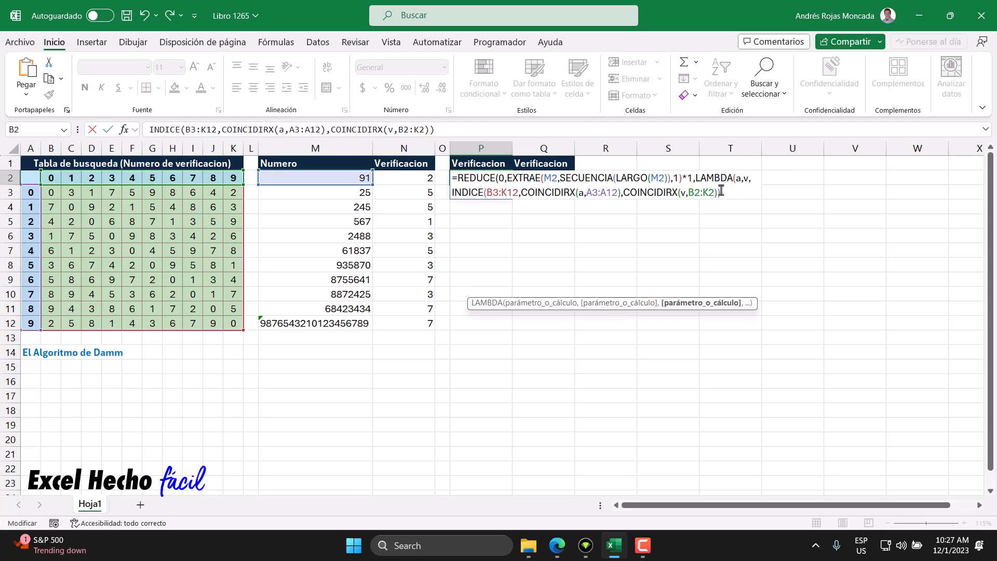
{"action": "double_click", "coordinate": [580, 192]}
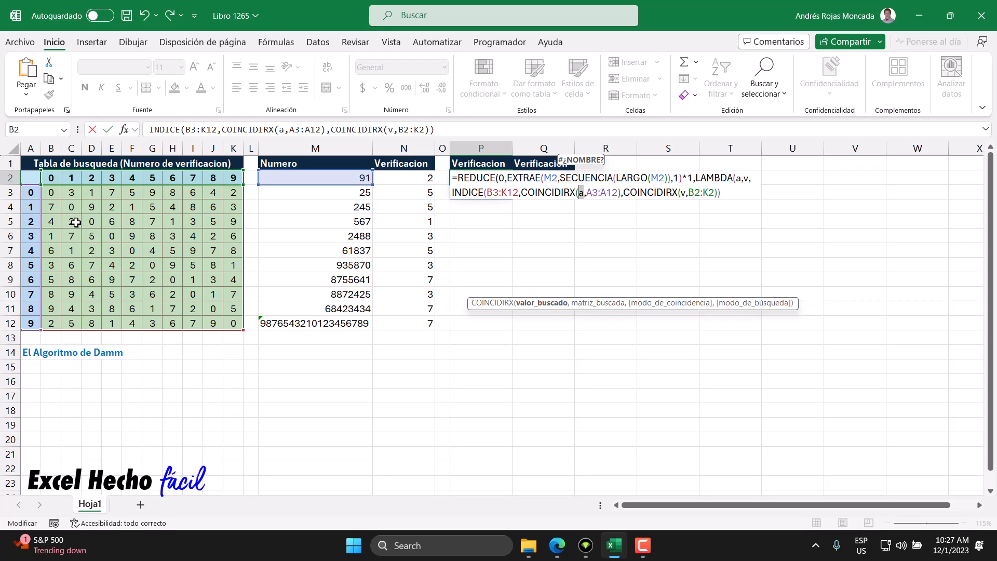
{"action": "left_click", "coordinate": [730, 192]}
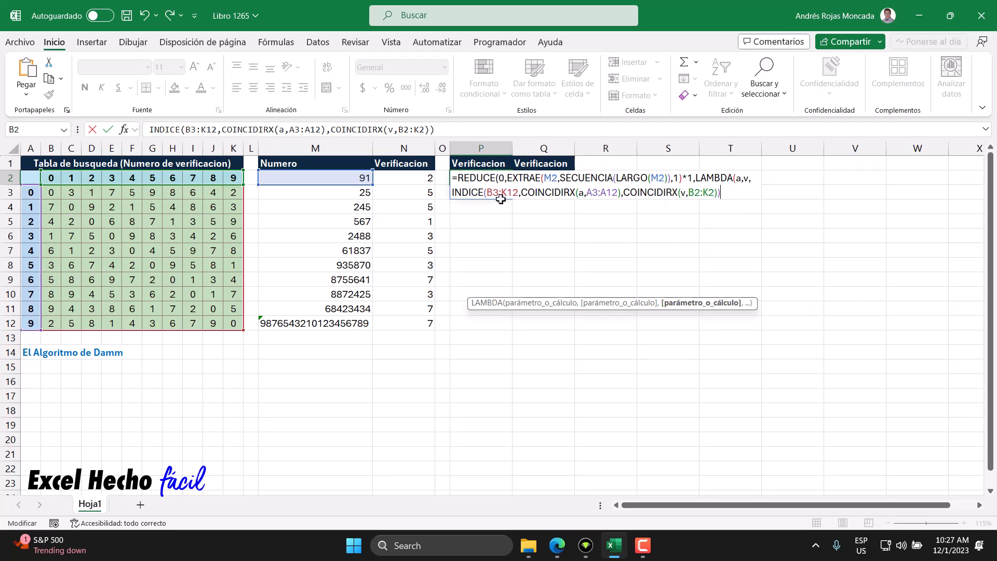
{"action": "double_click", "coordinate": [738, 178]}
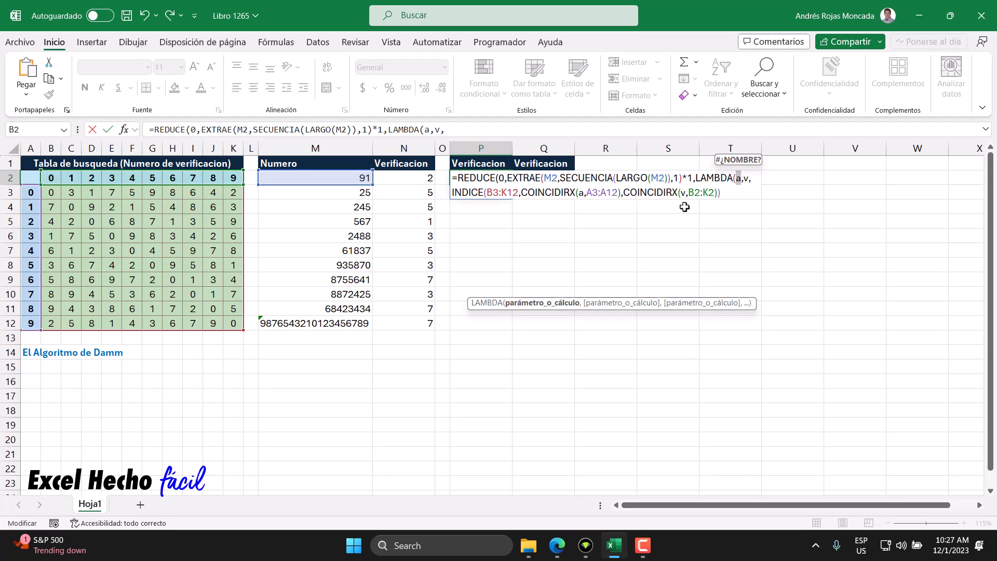
{"action": "left_click", "coordinate": [721, 192]}
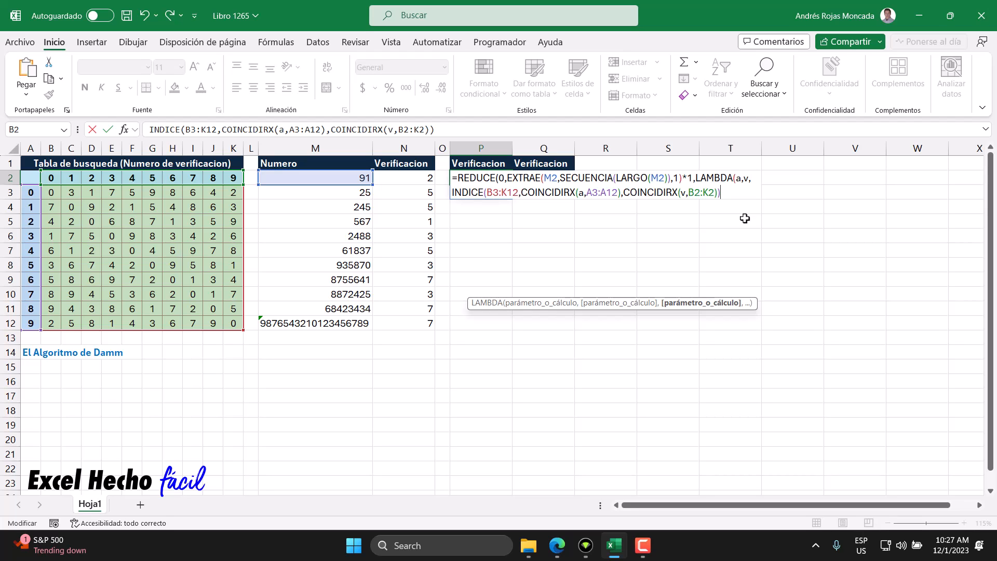
Step: Review how REDUCE's initial value 0, the accumulator a and the digit v relate to the INDICE calculation
{"action": "double_click", "coordinate": [746, 178]}
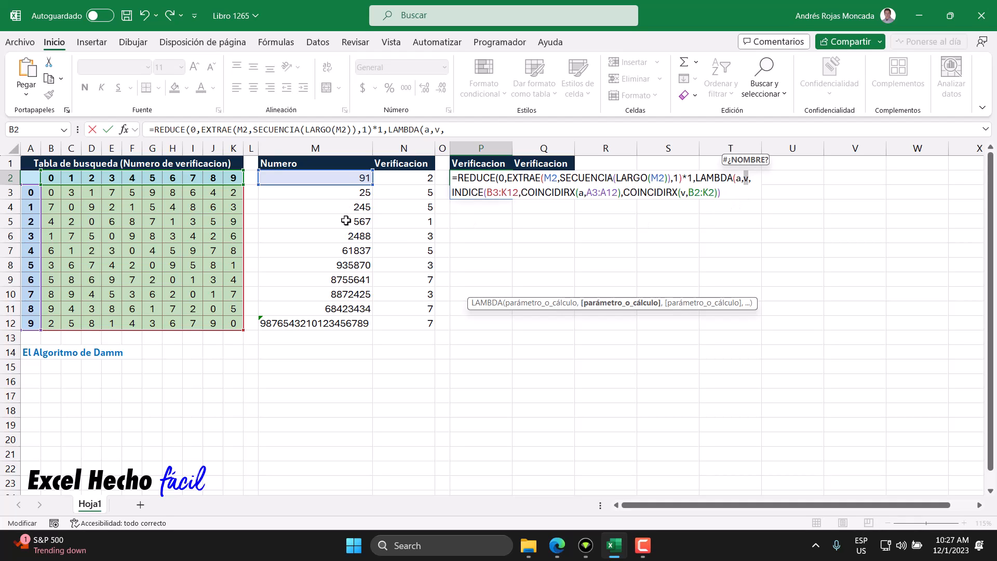
{"action": "double_click", "coordinate": [499, 178]}
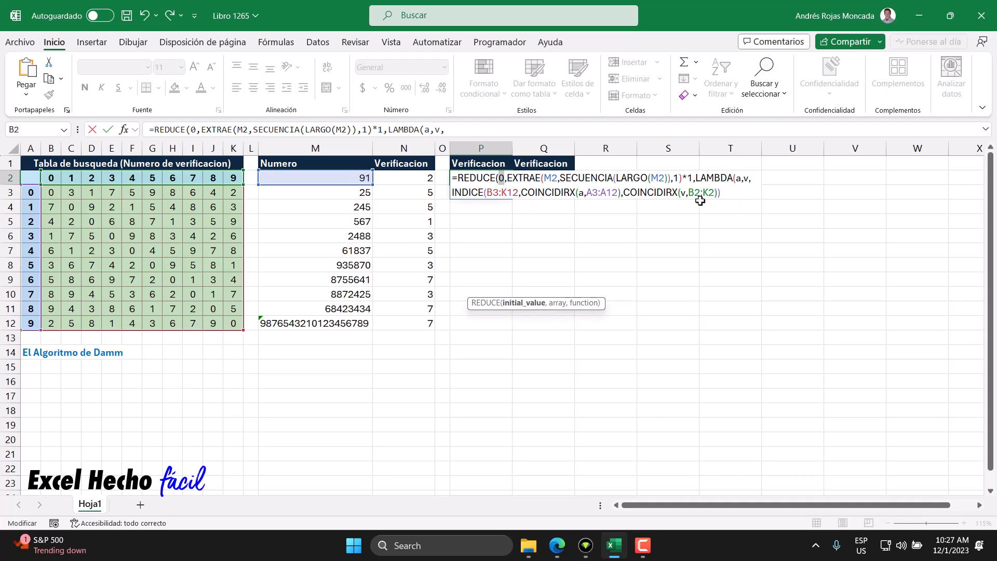
{"action": "double_click", "coordinate": [738, 179]}
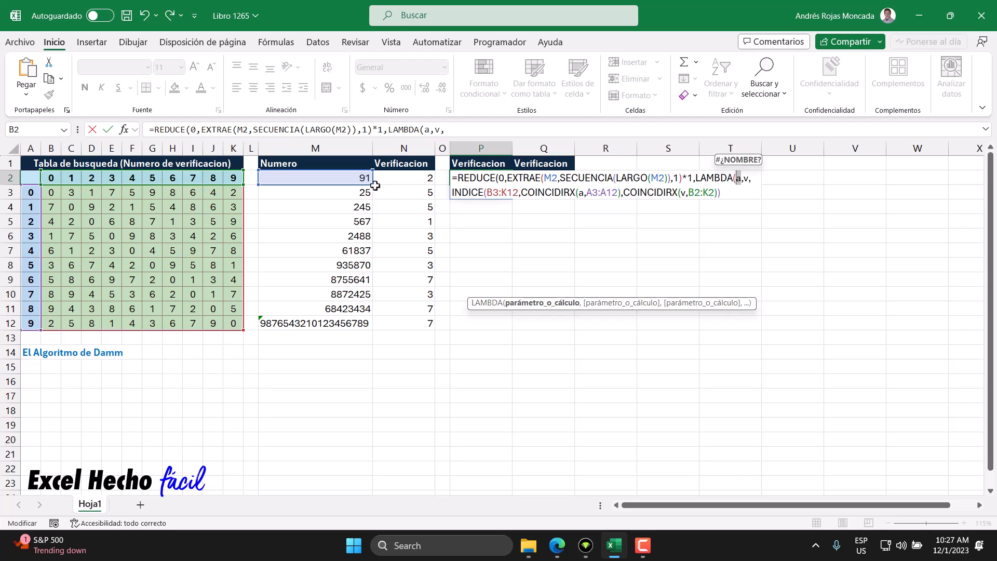
{"action": "left_click", "coordinate": [747, 179]}
{"action": "left_click_drag", "start_coordinate": [723, 194], "coordinate": [451, 195]}
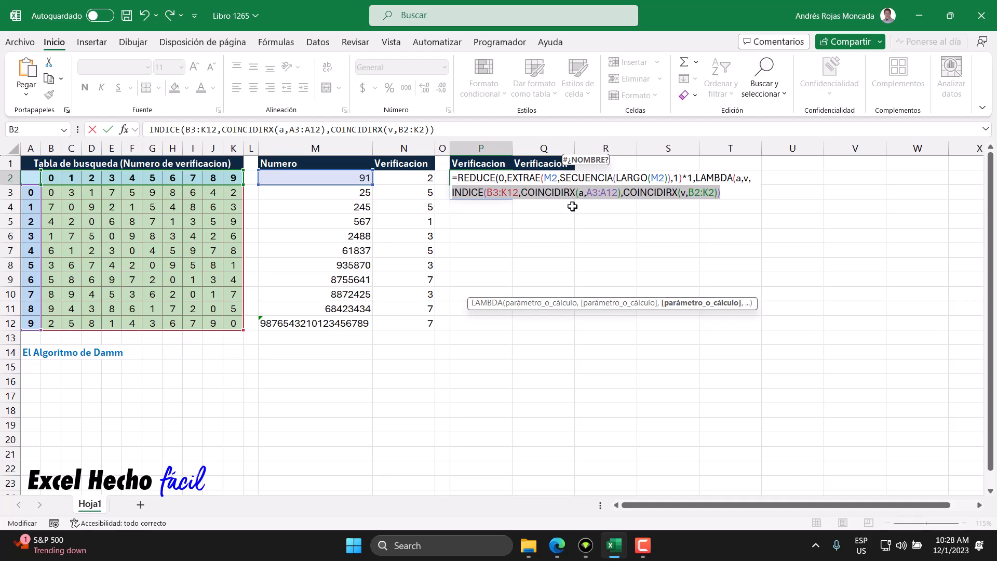
{"action": "left_click", "coordinate": [739, 180]}
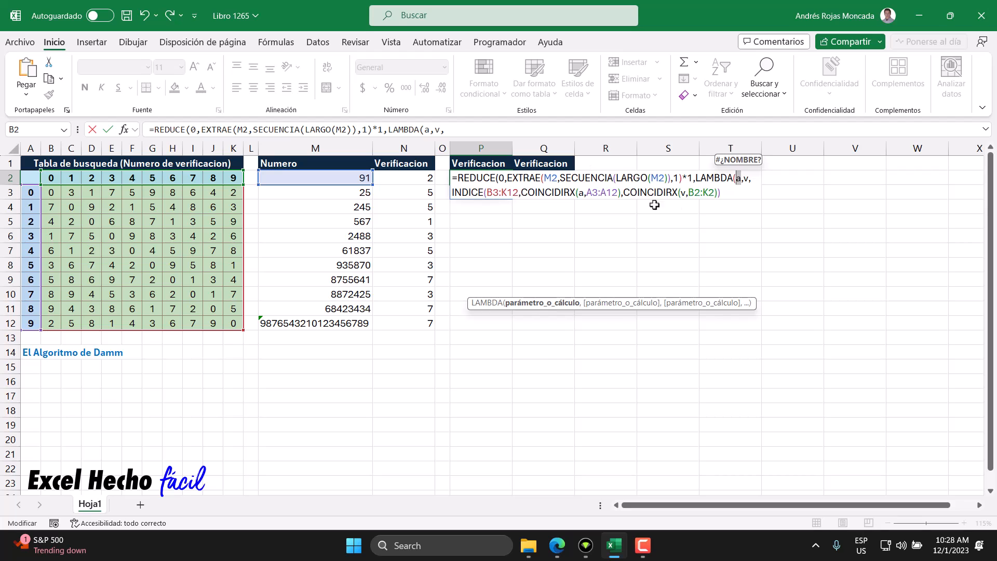
{"action": "left_click", "coordinate": [747, 179]}
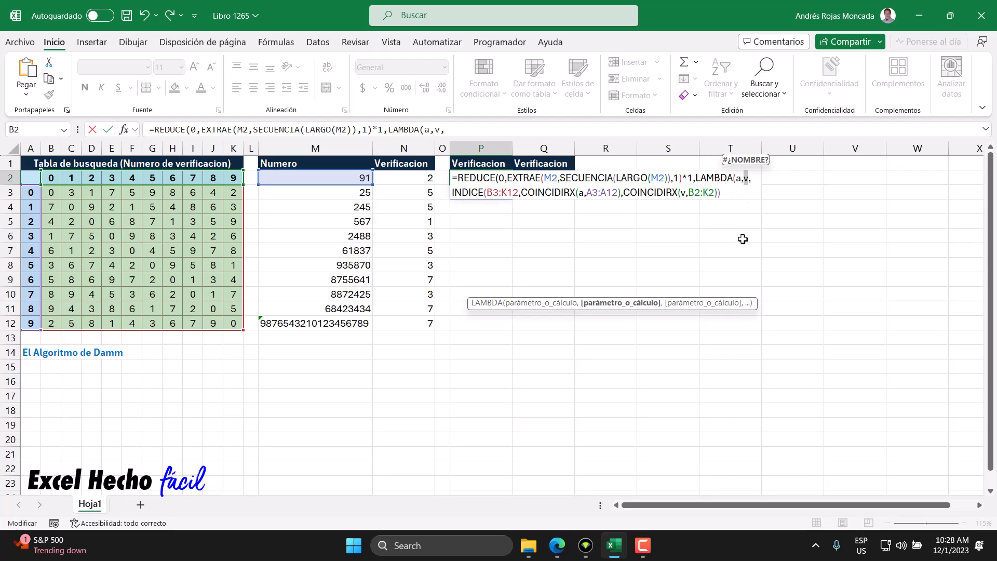
{"action": "key", "text": "Left"}
{"action": "key", "text": "Left"}
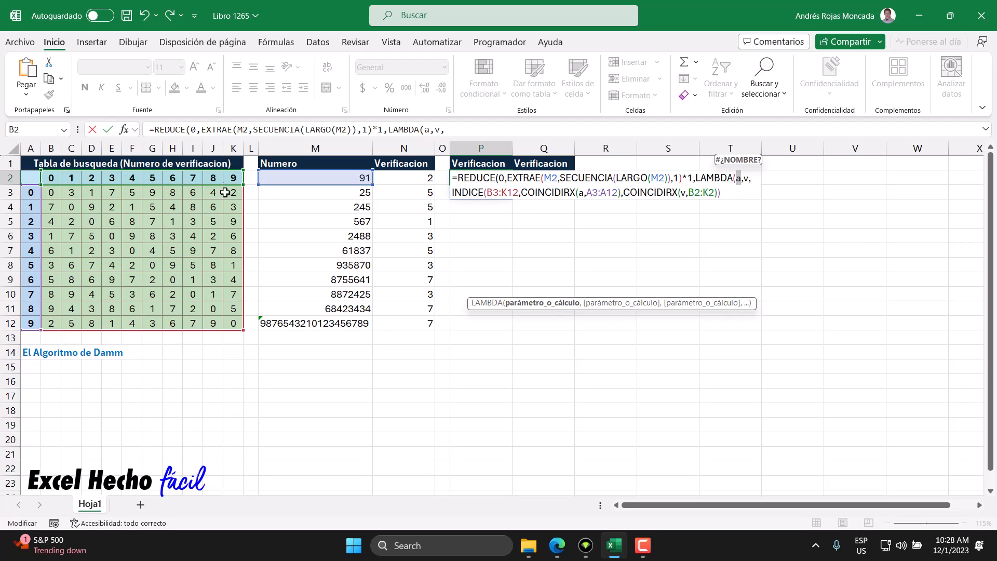
{"action": "left_click", "coordinate": [747, 179]}
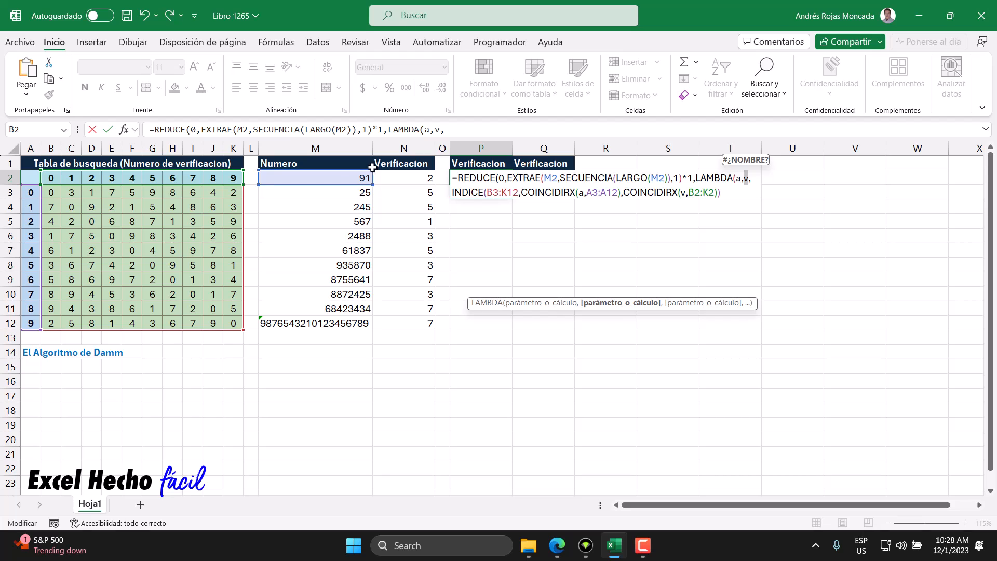
{"action": "left_click", "coordinate": [580, 194]}
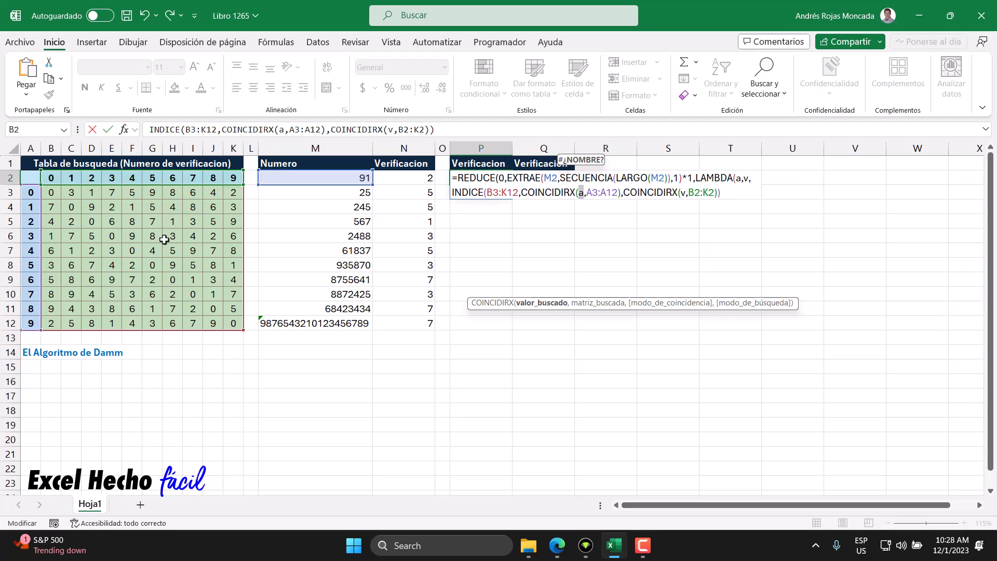
{"action": "left_click_drag", "start_coordinate": [722, 193], "coordinate": [451, 193]}
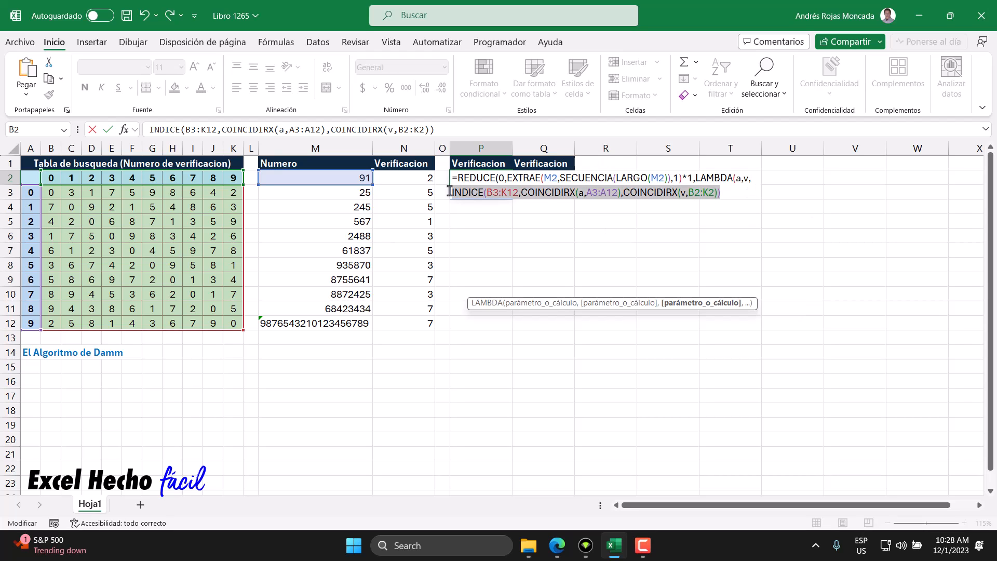
{"action": "double_click", "coordinate": [738, 178]}
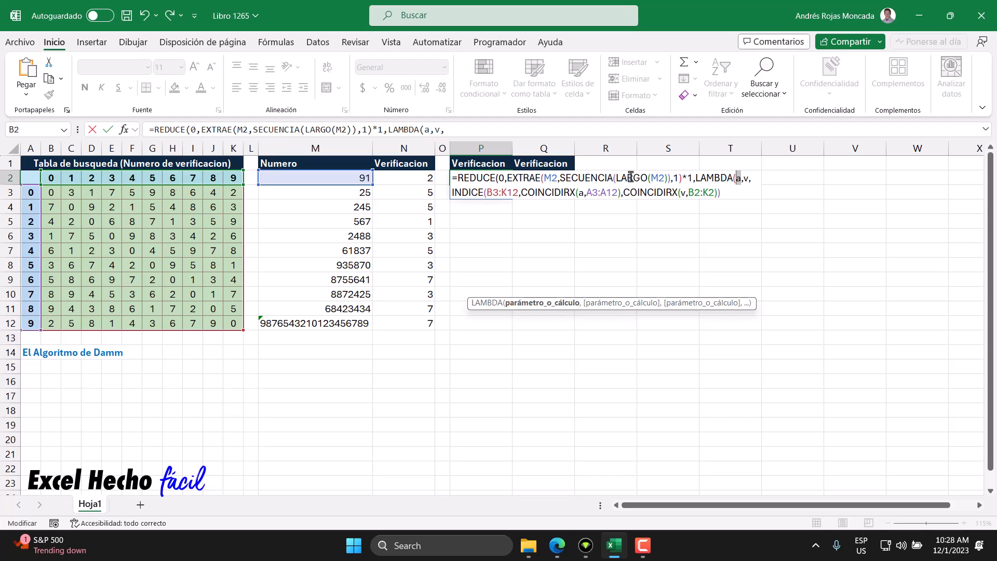
Step: Close the LAMBDA and REDUCE functions and enter the finished formula in P2
{"action": "left_click", "coordinate": [727, 192]}
{"action": "type", "text": ")"}
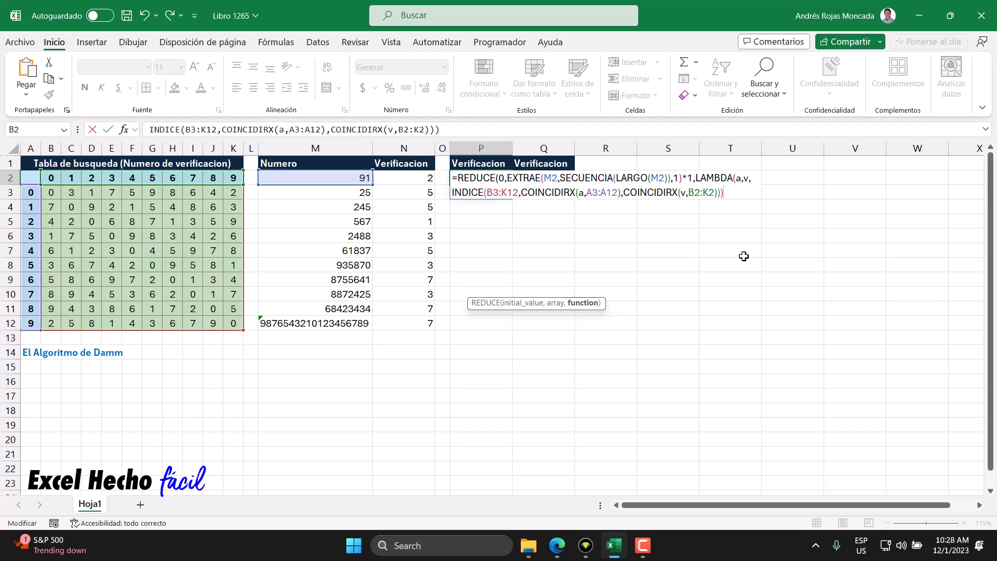
{"action": "type", "text": ")"}
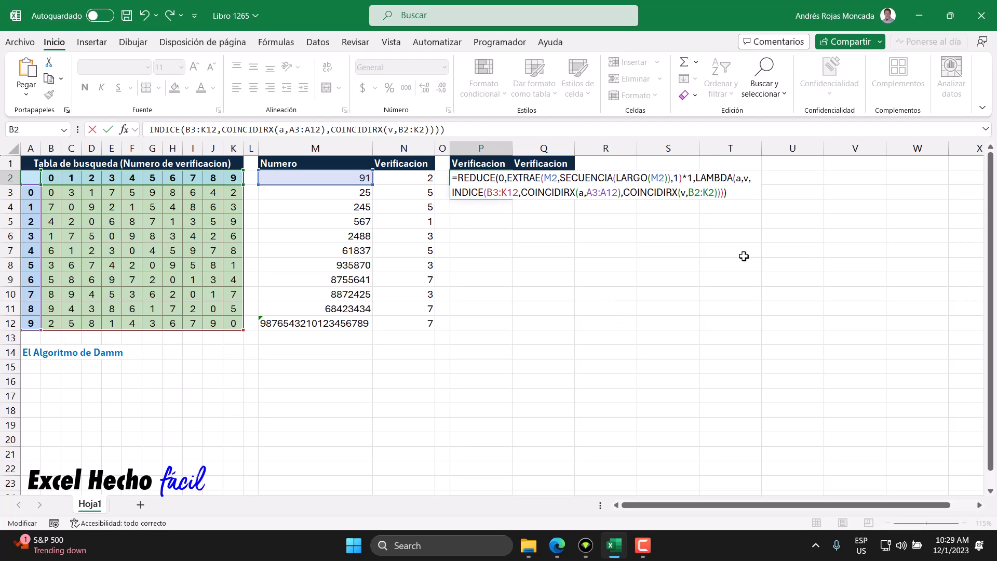
{"action": "key", "text": "Return"}
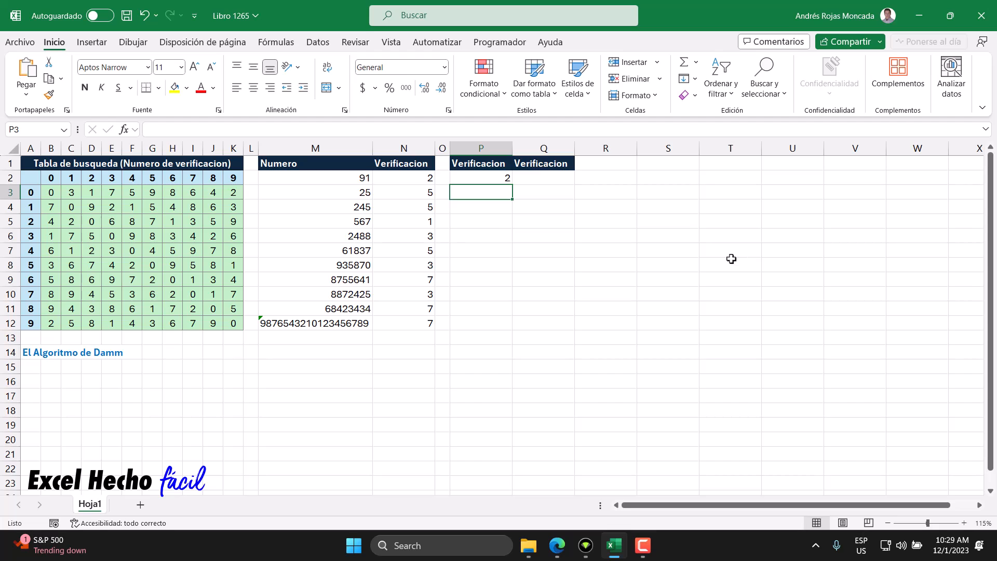
Step: Reopen the P2 formula, check its M2 references, and insert MAP before REDUCE with M2:M12 as its array
{"action": "left_click", "coordinate": [492, 174]}
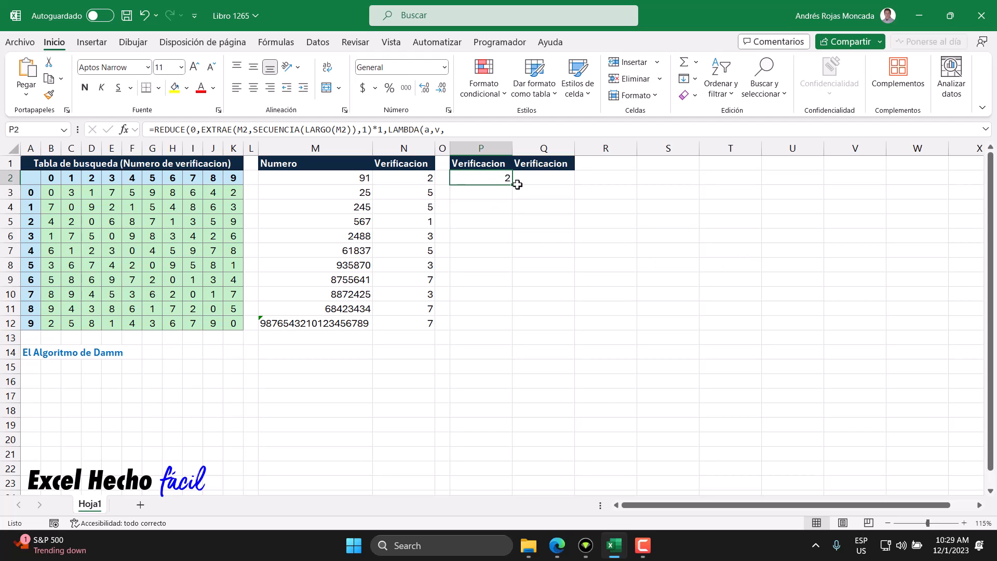
{"action": "key", "text": "F2"}
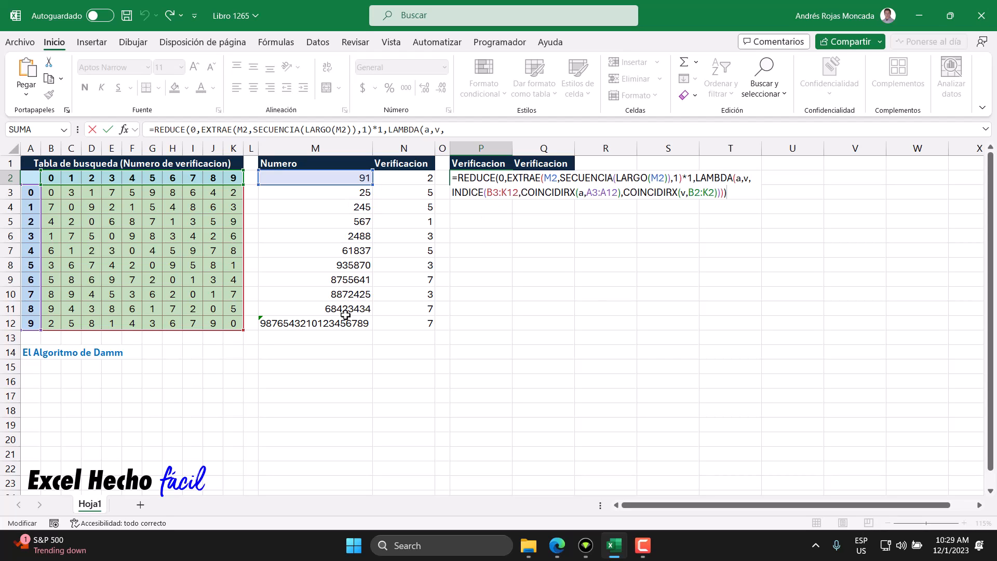
{"action": "left_click", "coordinate": [546, 178]}
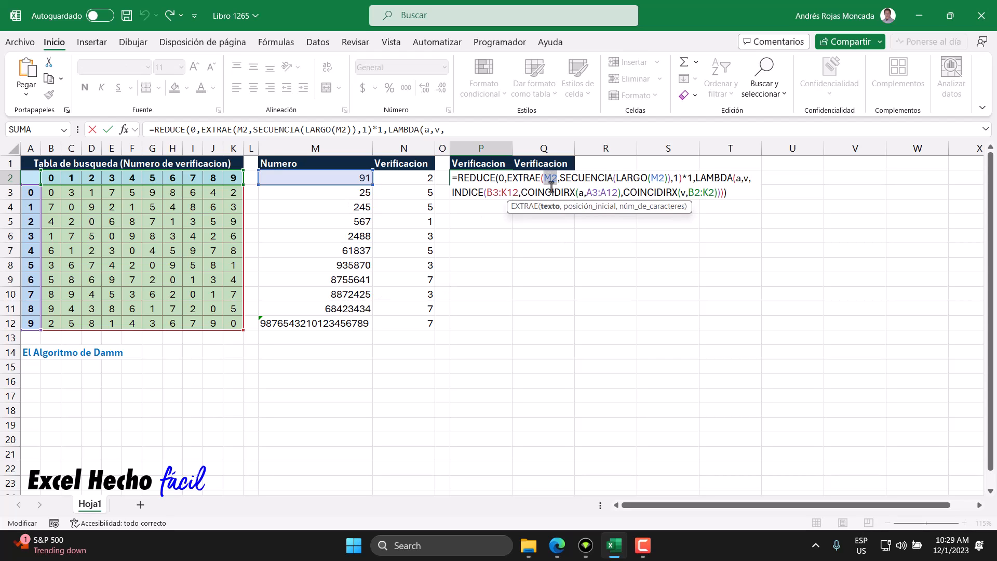
{"action": "double_click", "coordinate": [655, 178]}
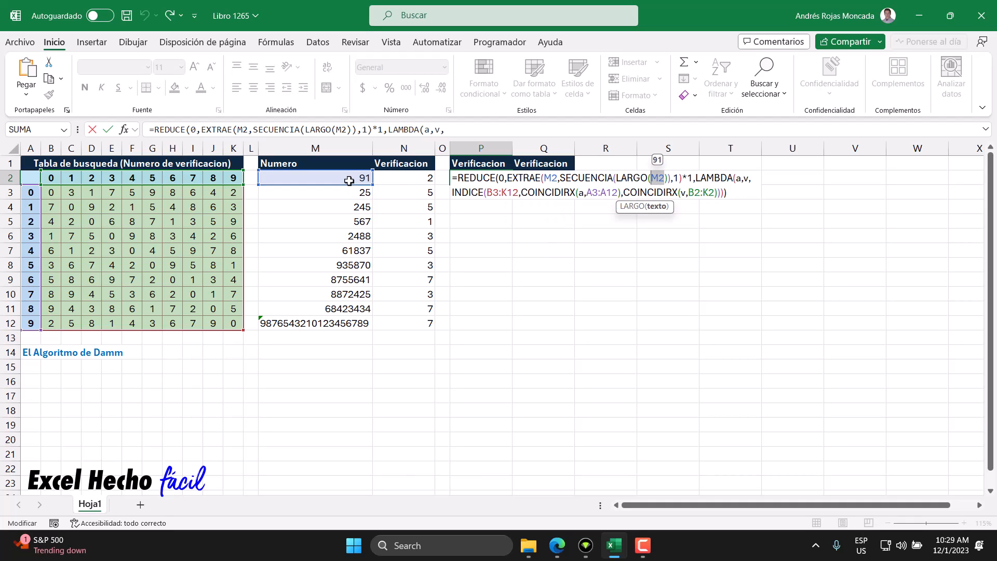
{"action": "left_click", "coordinate": [456, 178]}
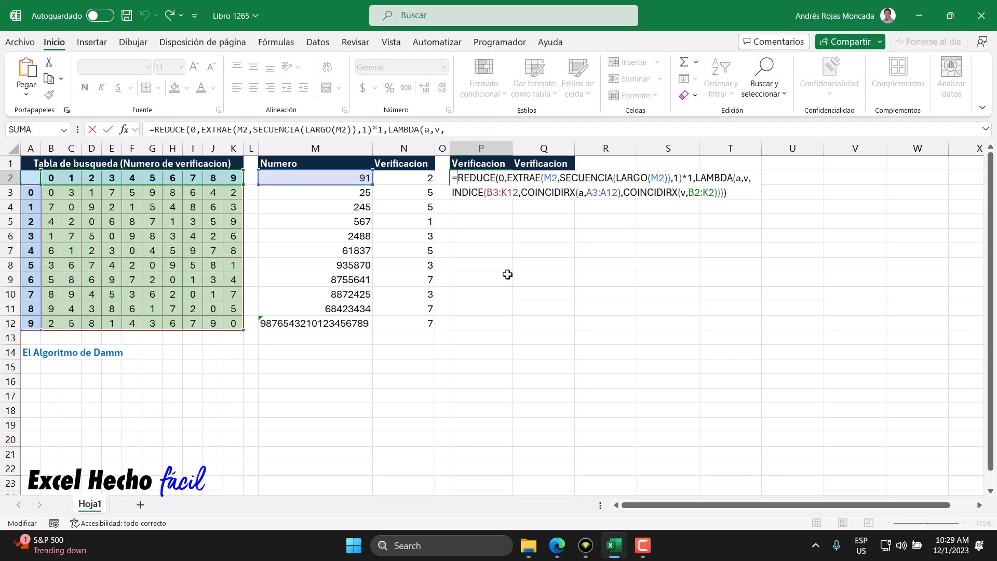
{"action": "type", "text": "MAP("}
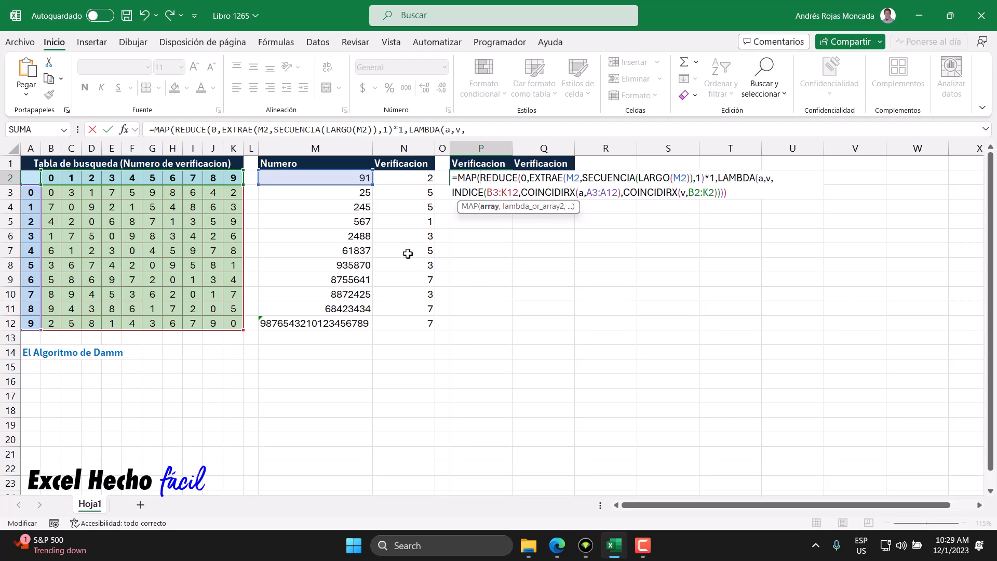
{"action": "left_click", "coordinate": [345, 177]}
{"action": "left_click_drag", "start_coordinate": [345, 177], "coordinate": [334, 322]}
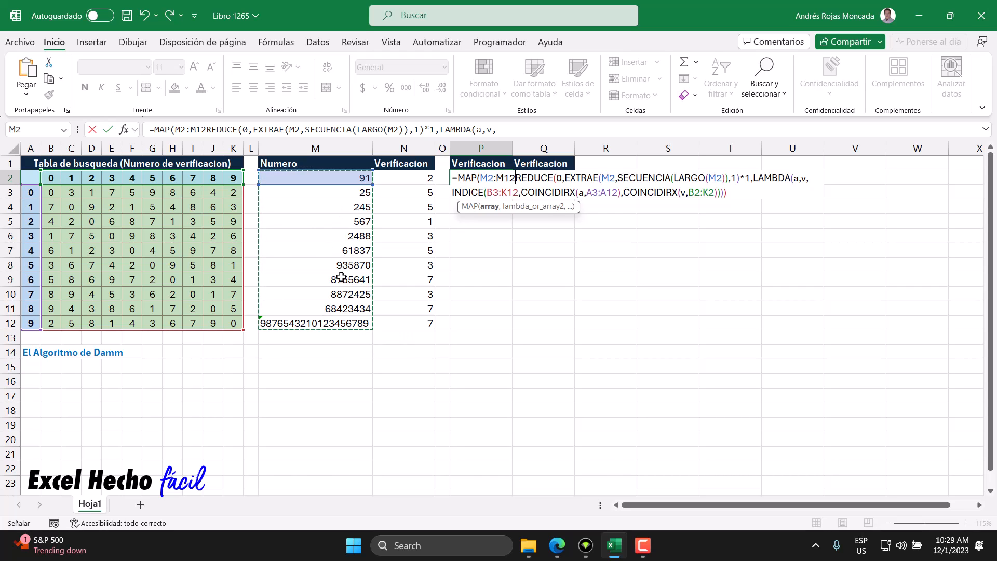
{"action": "type", "text": ","}
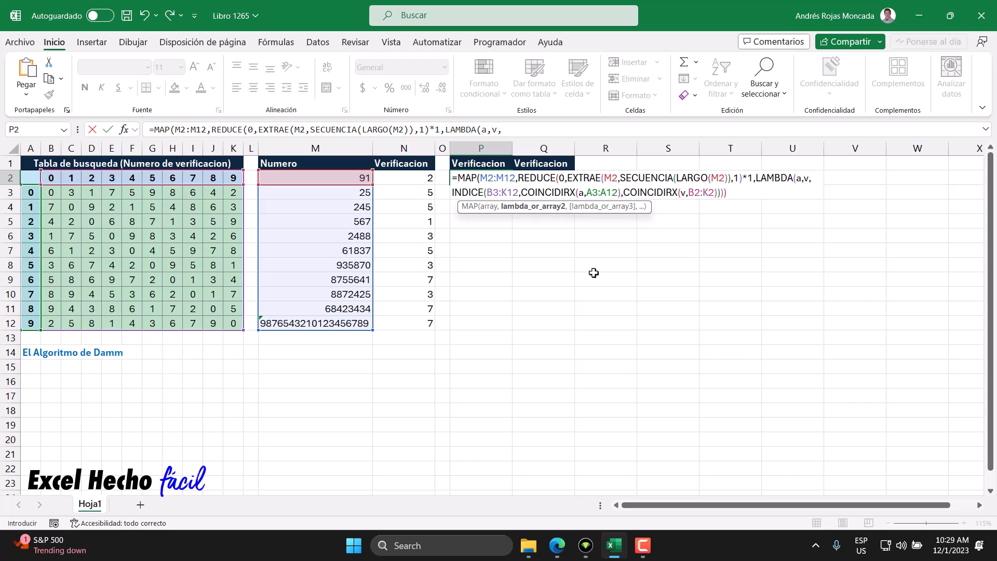
Step: Insert a LAMBDA with the parameter x before REDUCE as MAP's second argument
{"action": "type", "text": "LA"}
{"action": "key", "text": "Tab"}
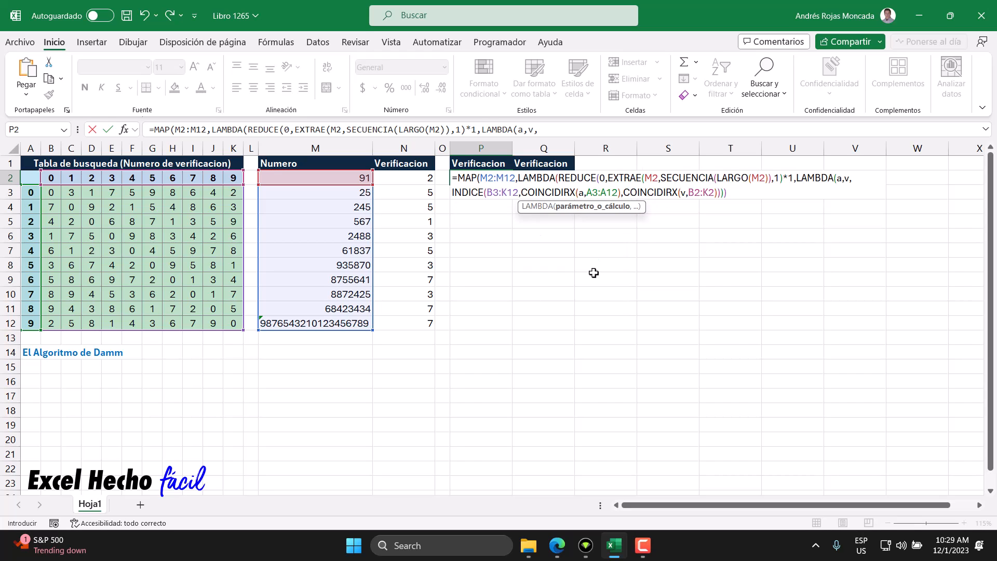
{"action": "type", "text": "x,"}
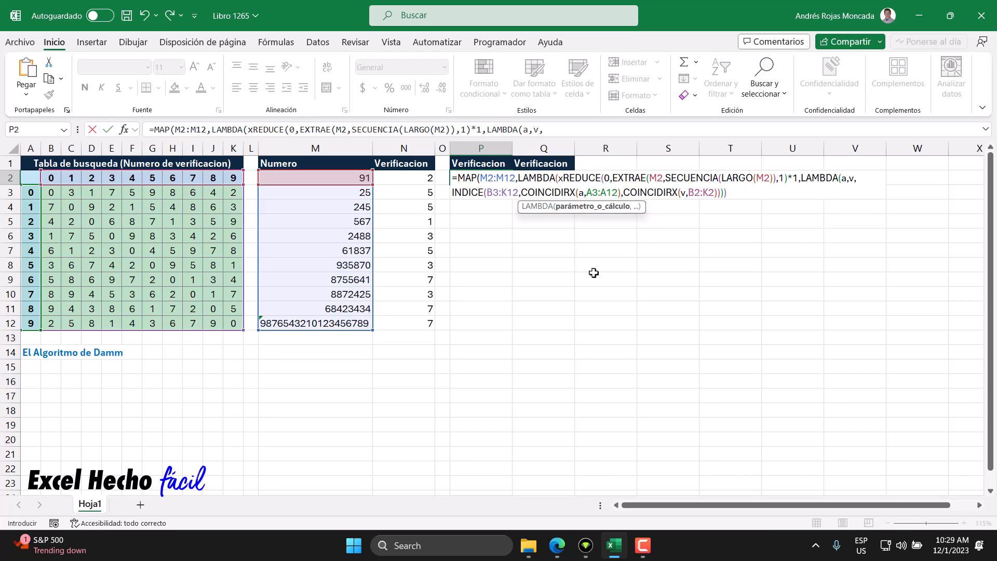
Step: Rename the outer LAMBDA's parameter to c, keeping the REDUCE expression as its calculation argument
{"action": "double_click", "coordinate": [560, 179]}
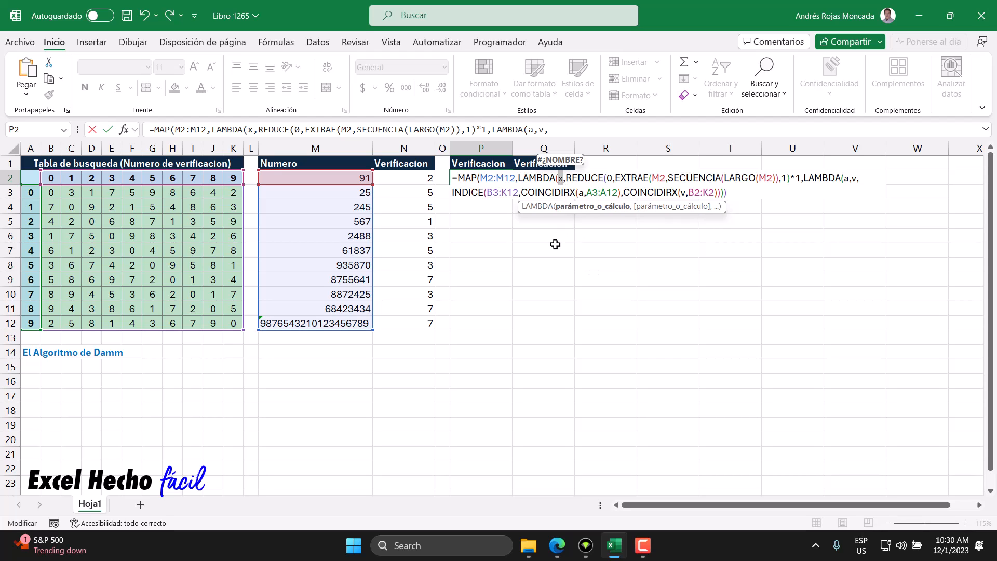
{"action": "type", "text": "c"}
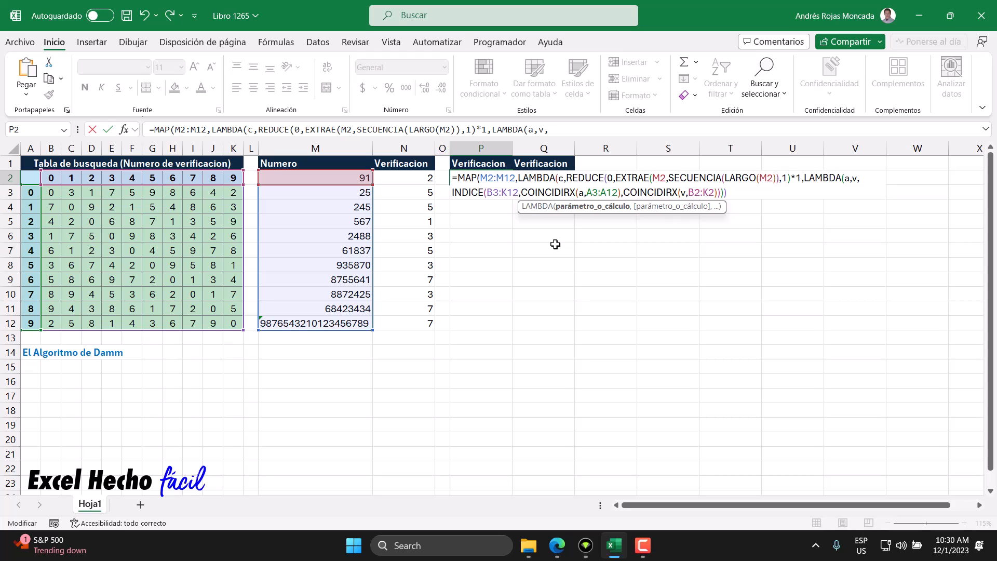
{"action": "left_click", "coordinate": [566, 179]}
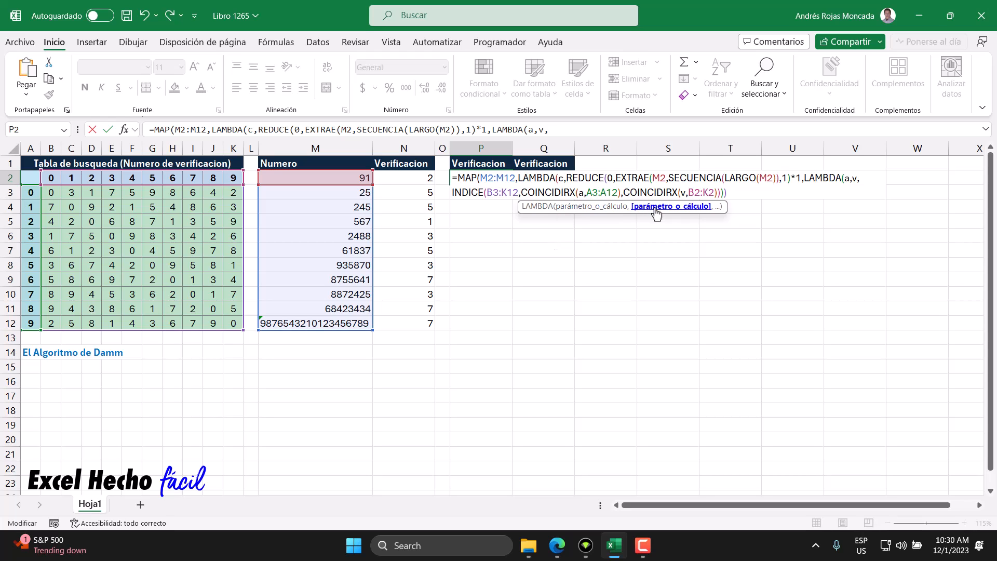
{"action": "left_click", "coordinate": [698, 215]}
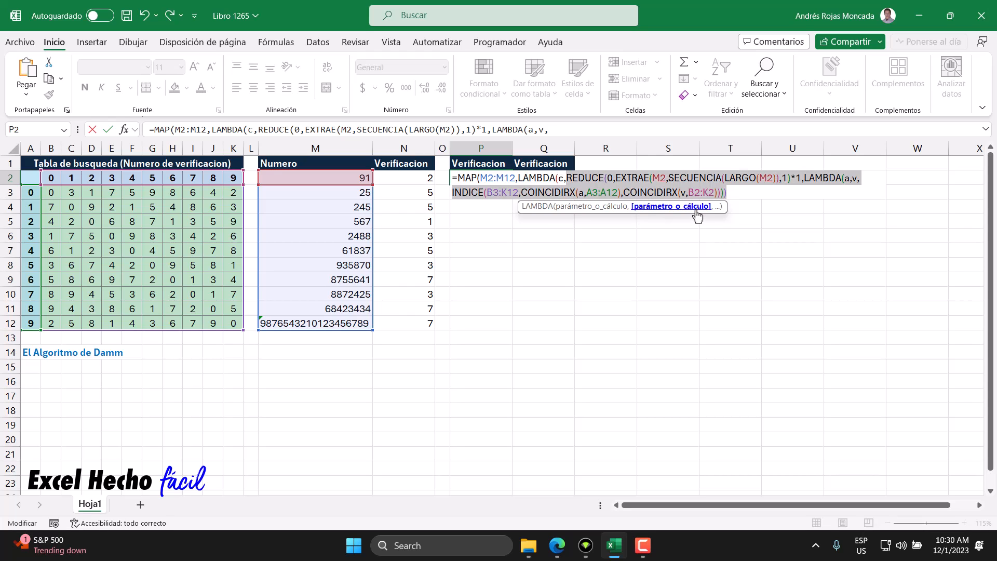
Step: Replace the M2 references inside EXTRAE and LARGO with the parameter c
{"action": "double_click", "coordinate": [664, 179]}
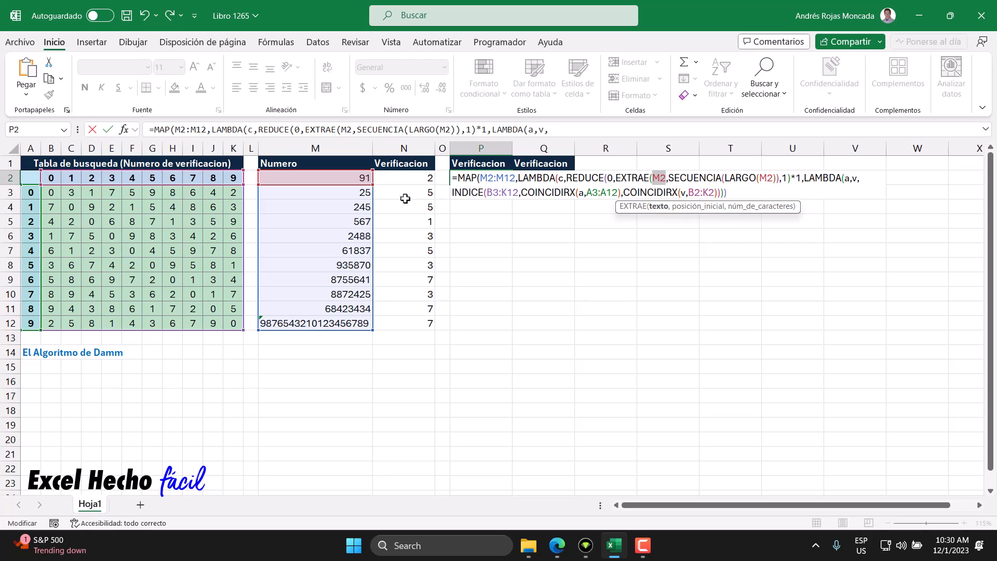
{"action": "left_click", "coordinate": [561, 178]}
{"action": "double_click", "coordinate": [561, 178]}
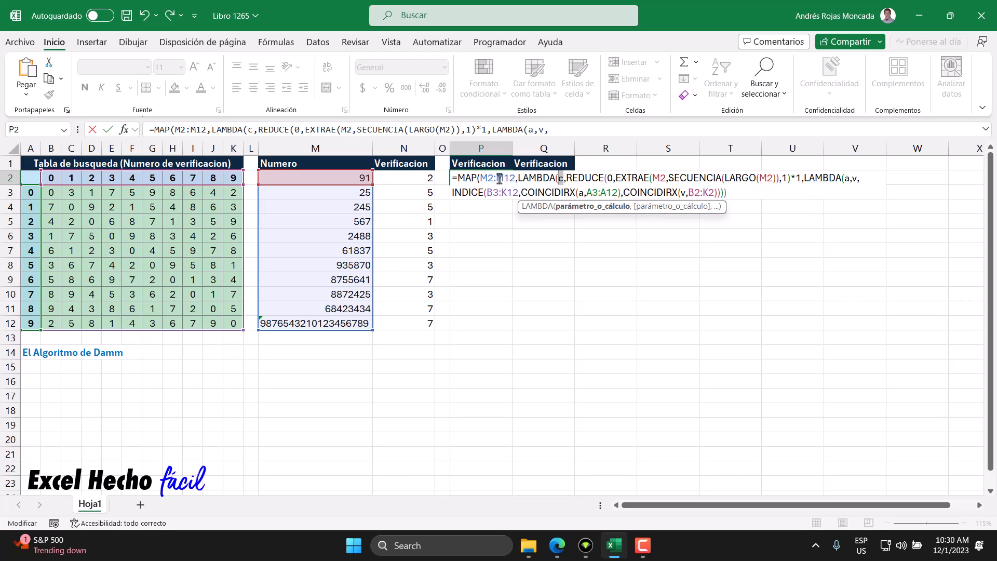
{"action": "double_click", "coordinate": [660, 178]}
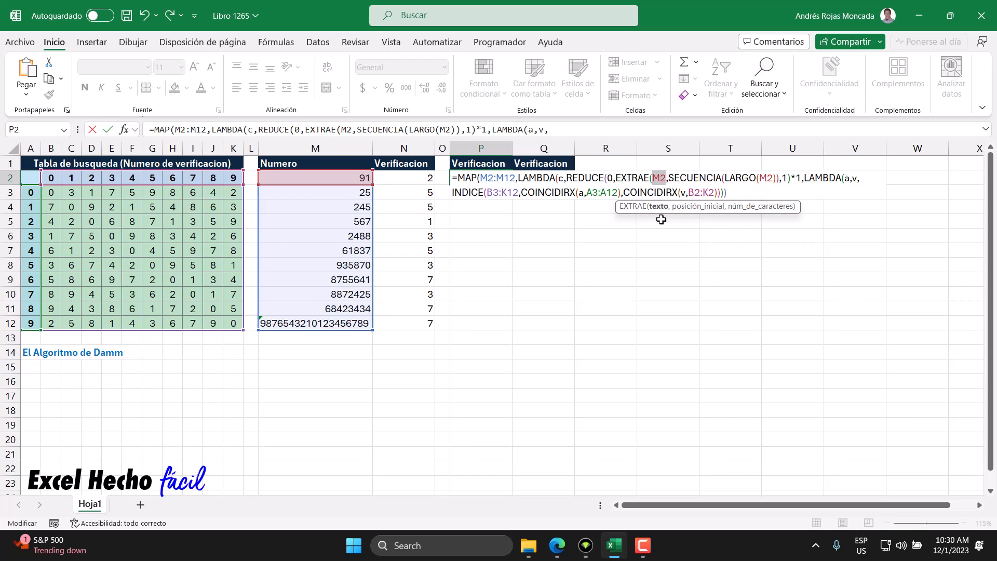
{"action": "type", "text": "c"}
{"action": "double_click", "coordinate": [753, 178]}
{"action": "type", "text": "c"}
Step: Close the LAMBDA and MAP functions, enter the formula in P2, and review the spilled results in P2:P12
{"action": "left_click", "coordinate": [726, 193]}
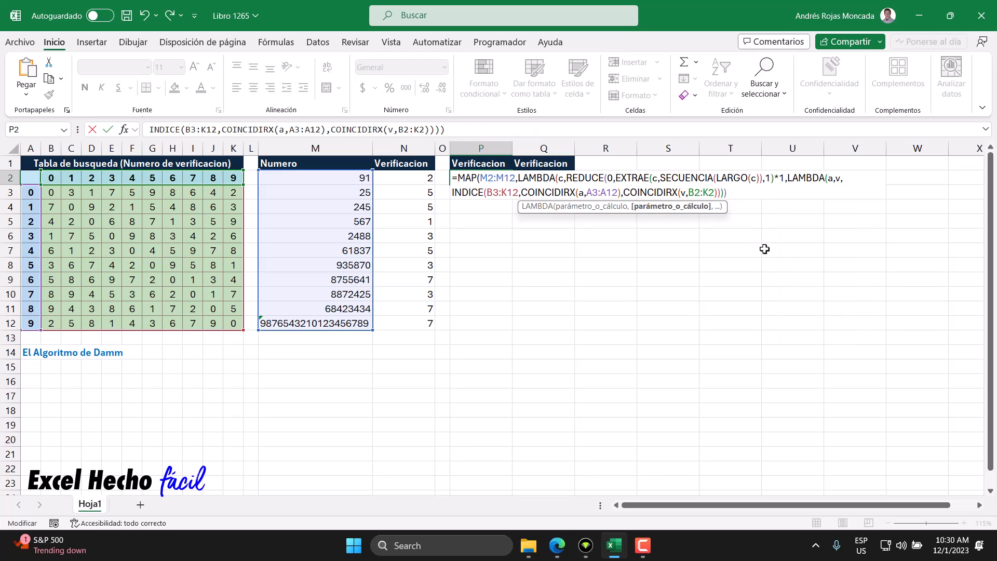
{"action": "type", "text": ")"}
{"action": "key", "text": "Return"}
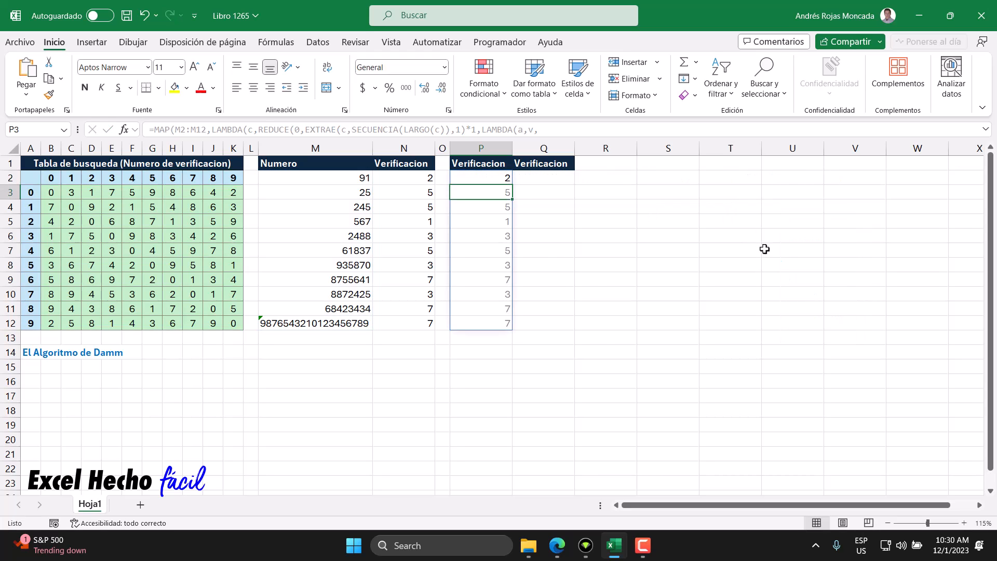
{"action": "left_click_drag", "start_coordinate": [505, 179], "coordinate": [490, 324]}
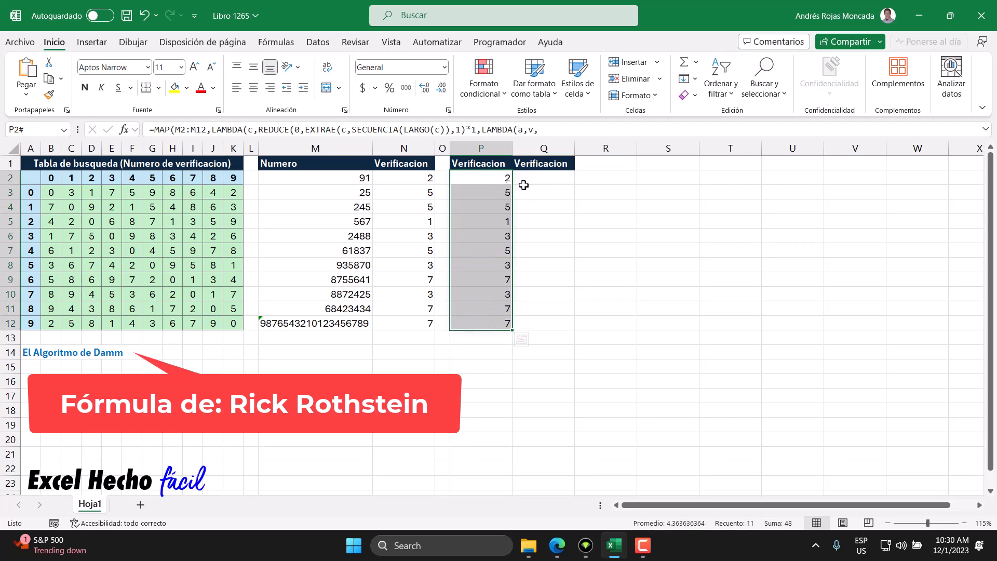
{"action": "left_click", "coordinate": [539, 180]}
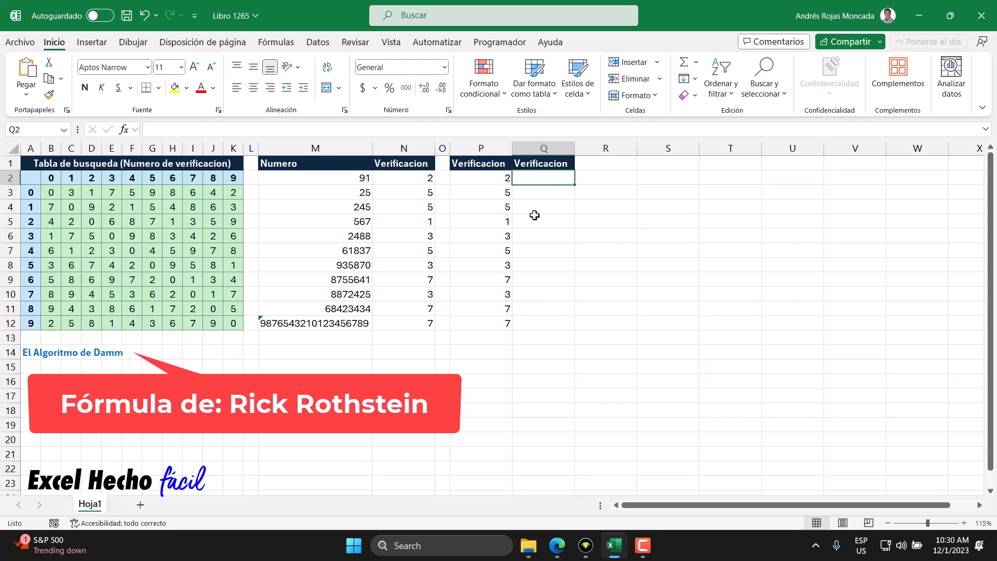
Step: Reopen the P2 formula and replace INDICE's two COINCIDIRX arguments with a+1 for the row and v+1 for the column
{"action": "left_click", "coordinate": [491, 180]}
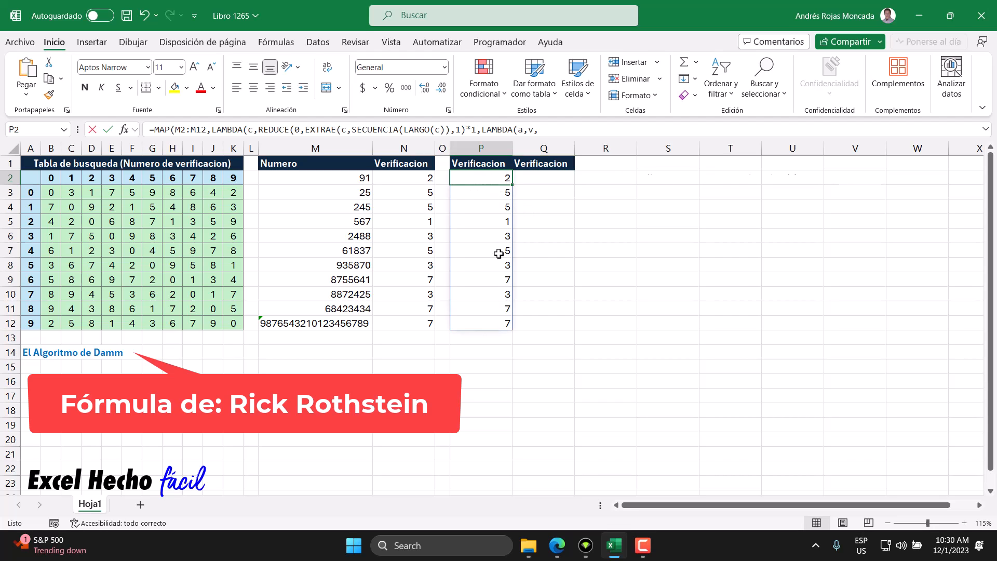
{"action": "key", "text": "F2"}
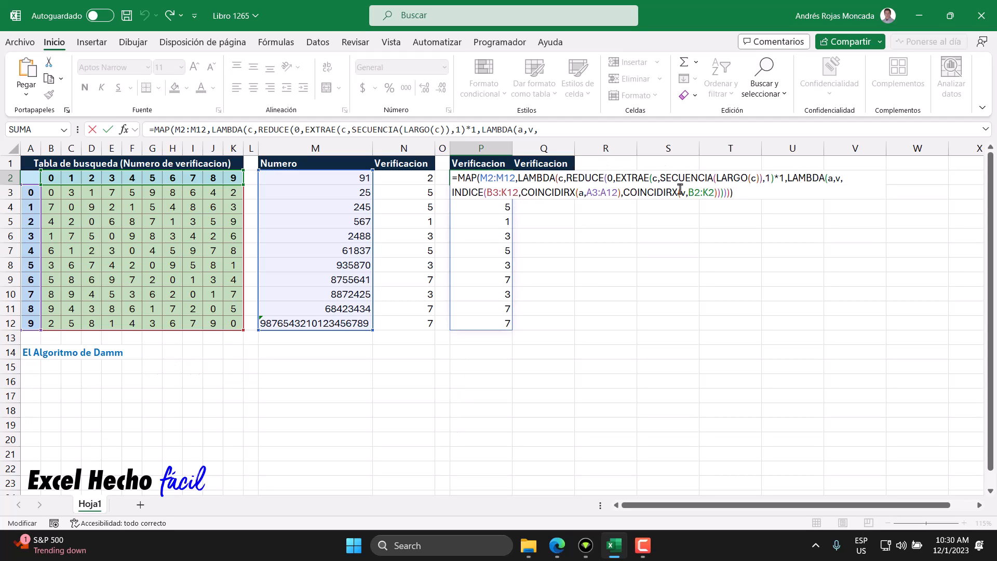
{"action": "left_click_drag", "start_coordinate": [520, 192], "coordinate": [622, 193]}
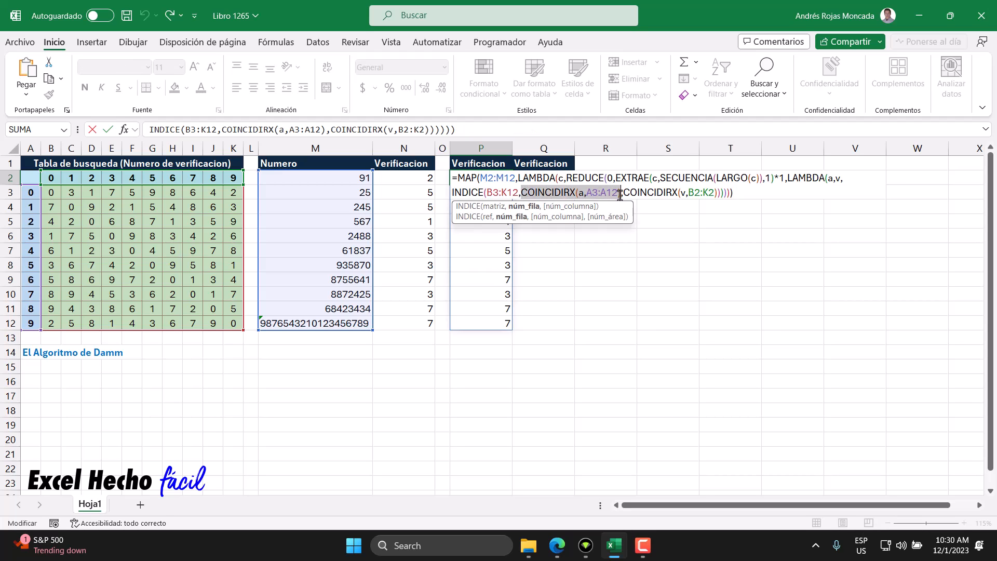
{"action": "left_click", "coordinate": [551, 207]}
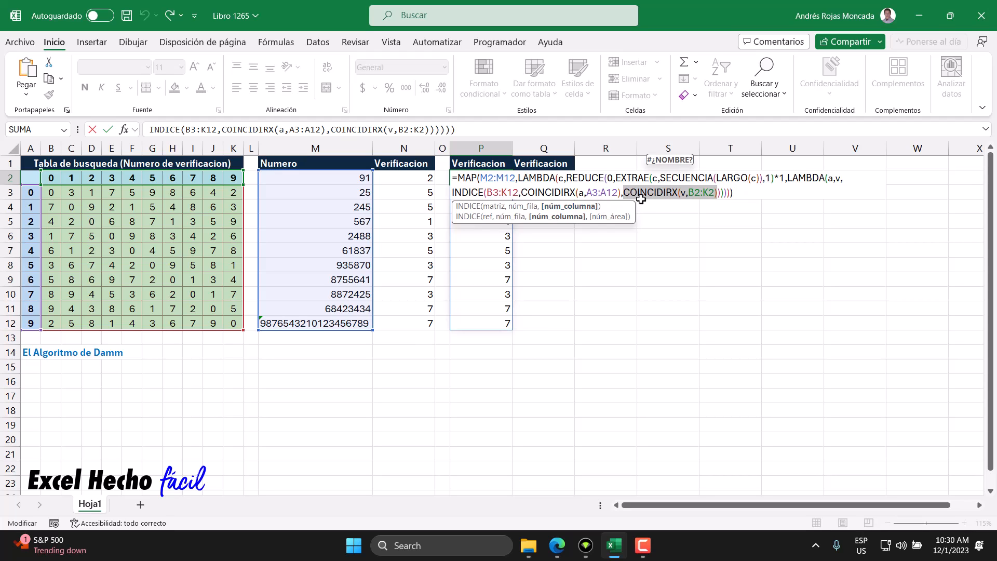
{"action": "double_click", "coordinate": [584, 194]}
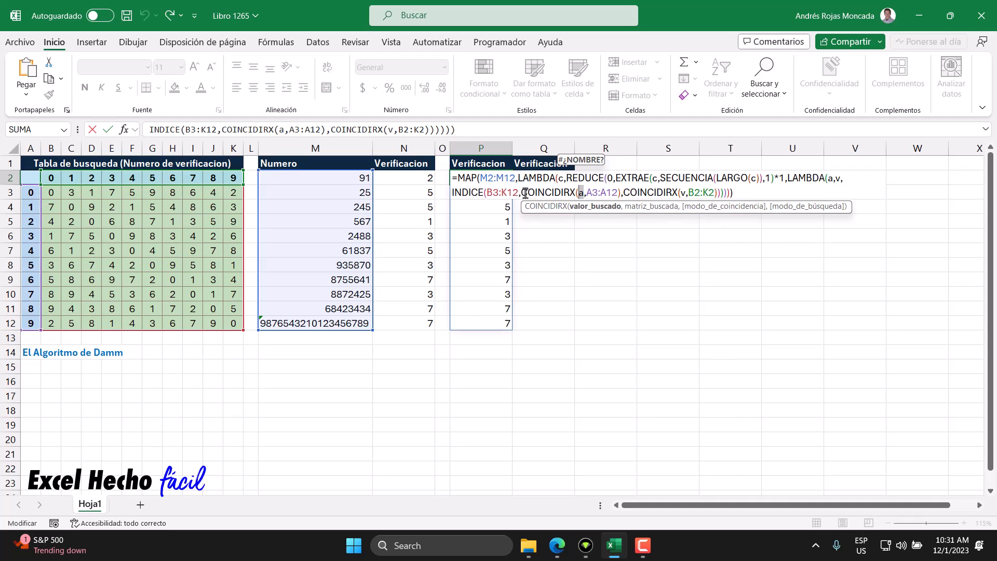
{"action": "left_click_drag", "start_coordinate": [522, 192], "coordinate": [623, 196]}
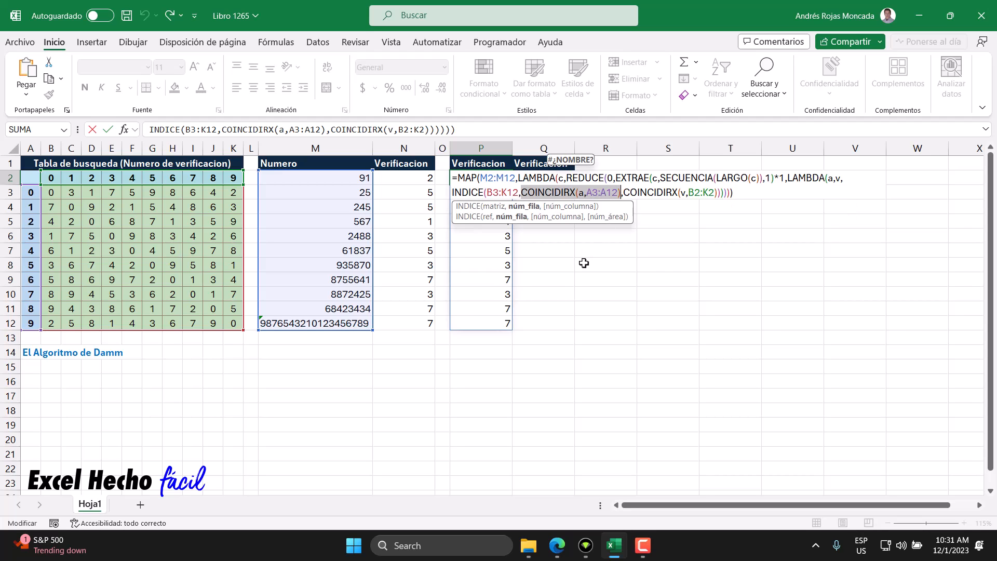
{"action": "type", "text": "a+"}
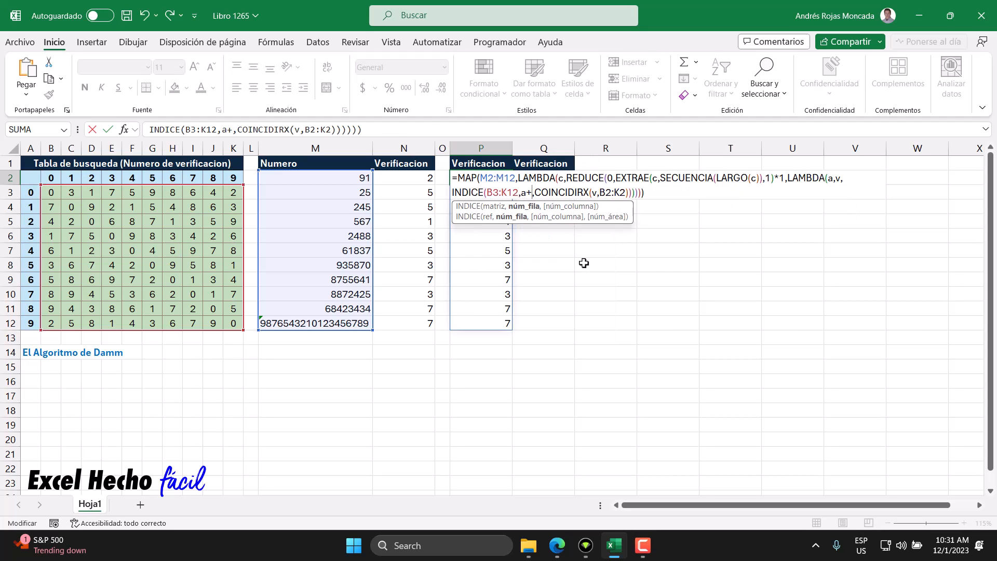
{"action": "type", "text": "1"}
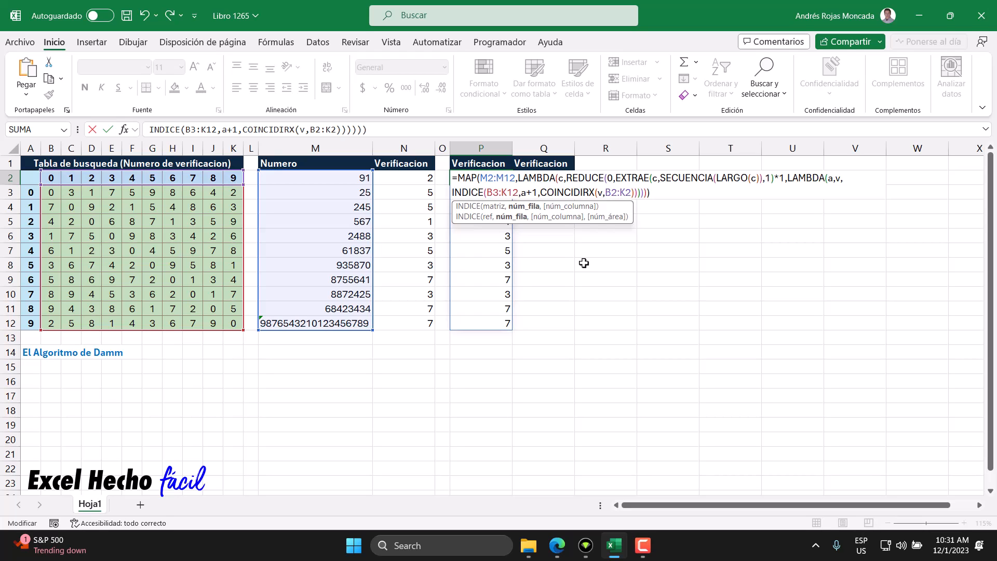
{"action": "left_click", "coordinate": [571, 215]}
{"action": "type", "text": "v+1"}
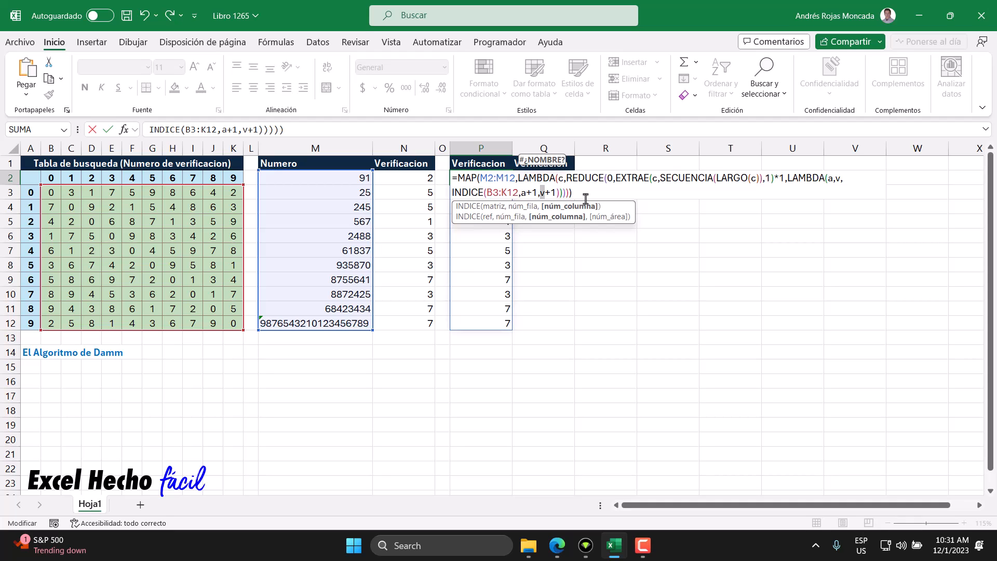
Step: Copy the whole shortened formula, discard the edit in P2, and paste the formula into Q2
{"action": "left_click_drag", "start_coordinate": [571, 196], "coordinate": [374, 151]}
{"action": "key", "text": "ctrl+c"}
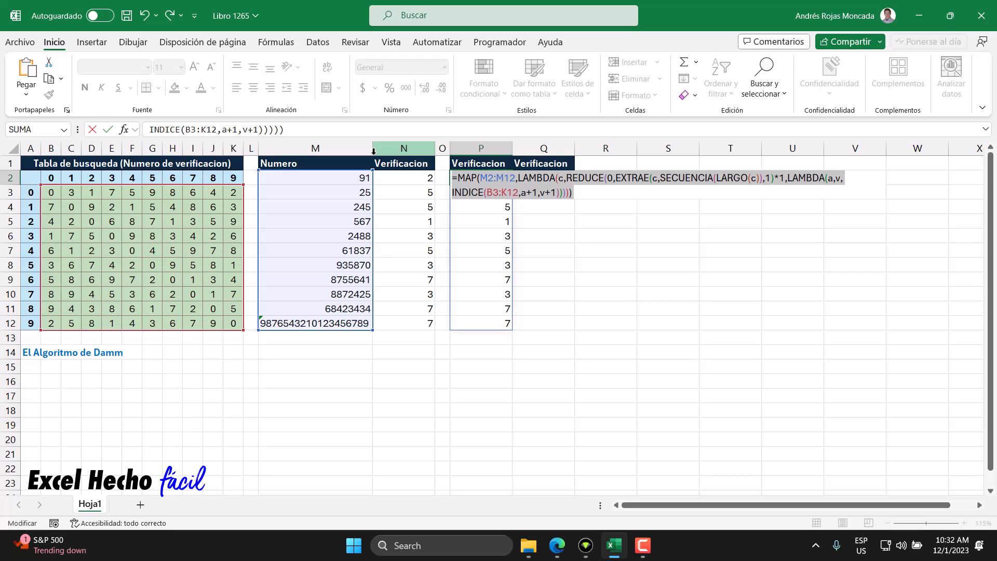
{"action": "key", "text": "Escape"}
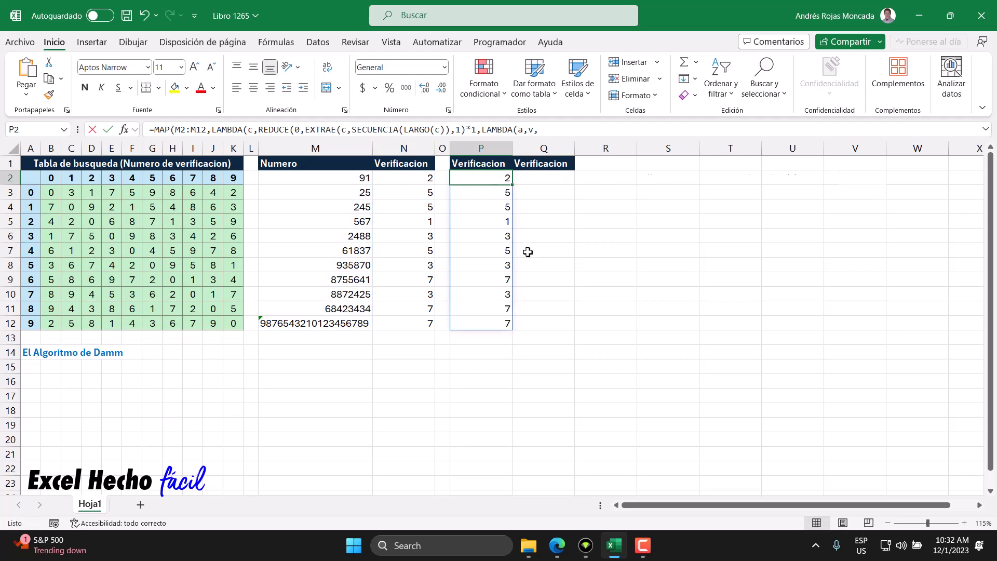
{"action": "key", "text": "F2"}
{"action": "key", "text": "Escape"}
{"action": "left_click", "coordinate": [537, 178]}
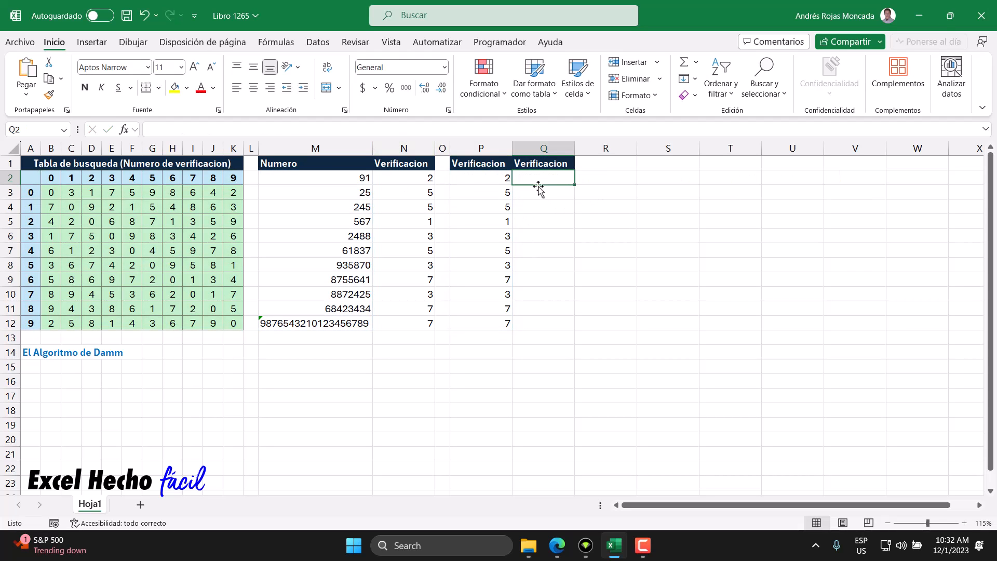
{"action": "key", "text": "F2"}
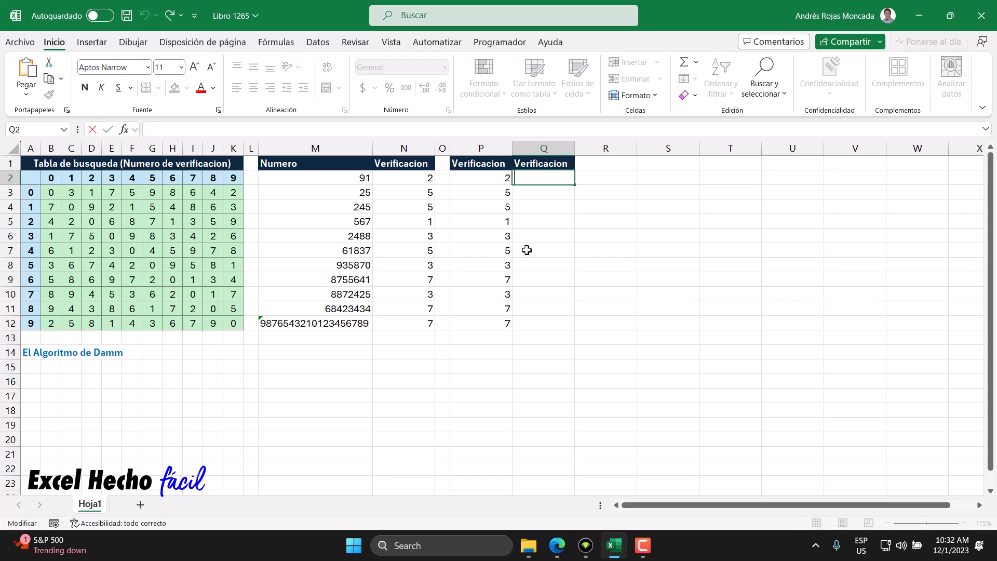
{"action": "key", "text": "ctrl+v"}
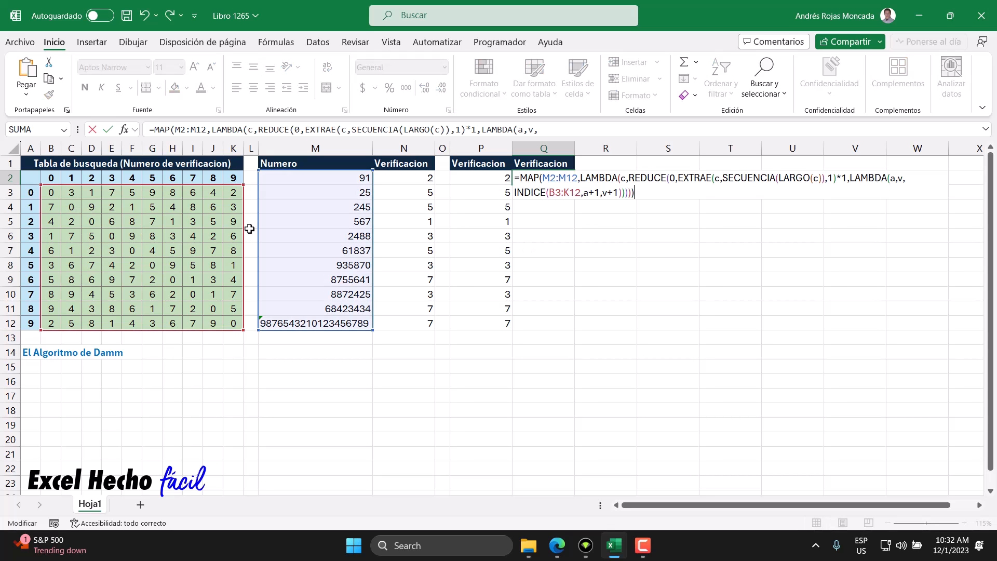
Step: Check INDICE's a+1, v+1 and B3:K12 arguments in the Q2 formula, and enter it
{"action": "left_click", "coordinate": [583, 196]}
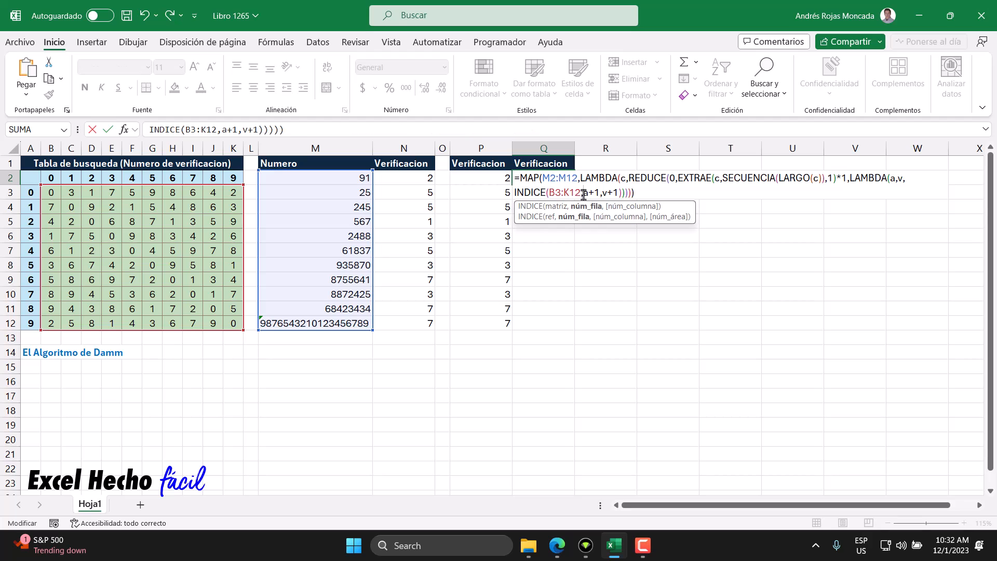
{"action": "left_click", "coordinate": [587, 207]}
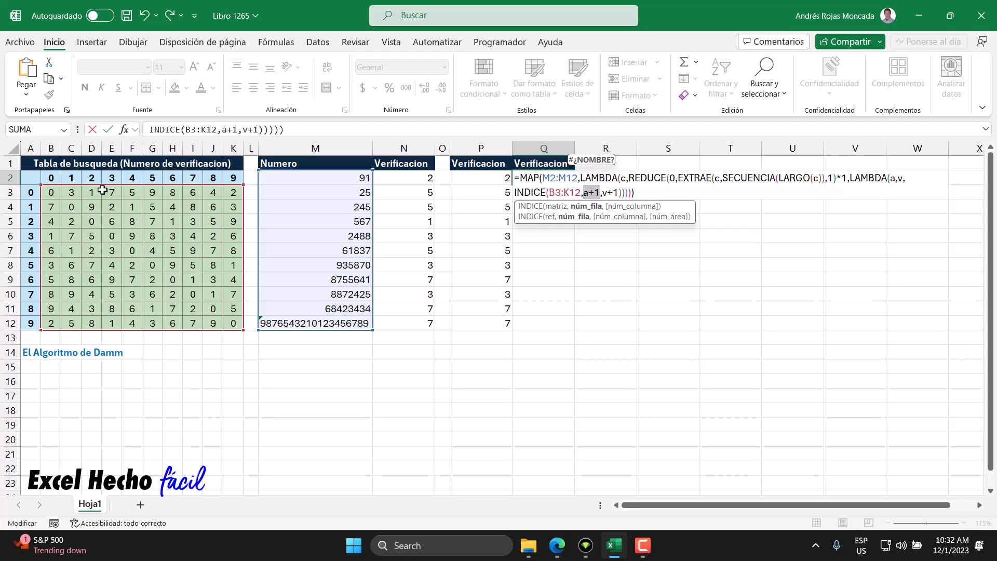
{"action": "left_click_drag", "start_coordinate": [618, 190], "coordinate": [602, 190]}
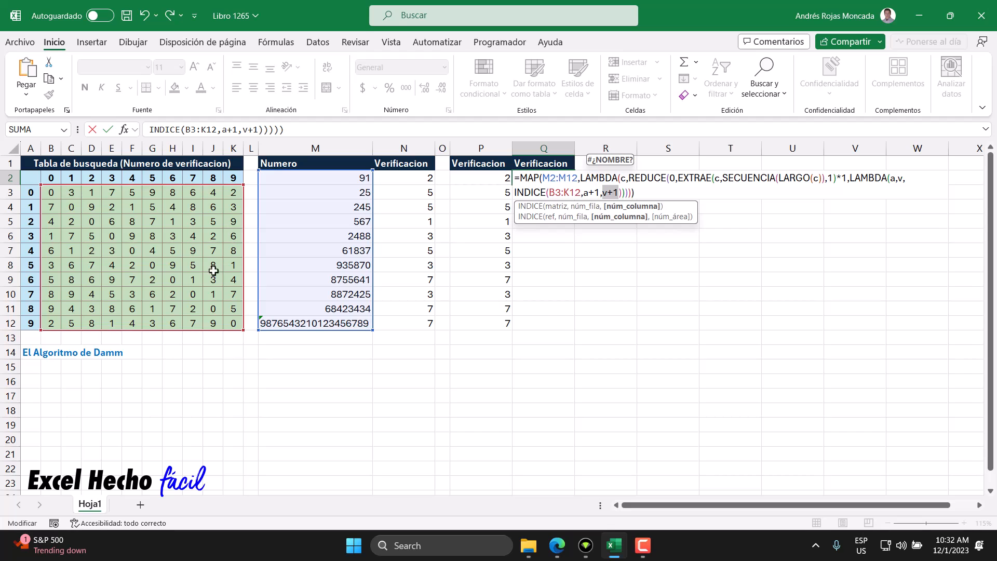
{"action": "left_click_drag", "start_coordinate": [582, 192], "coordinate": [549, 193]}
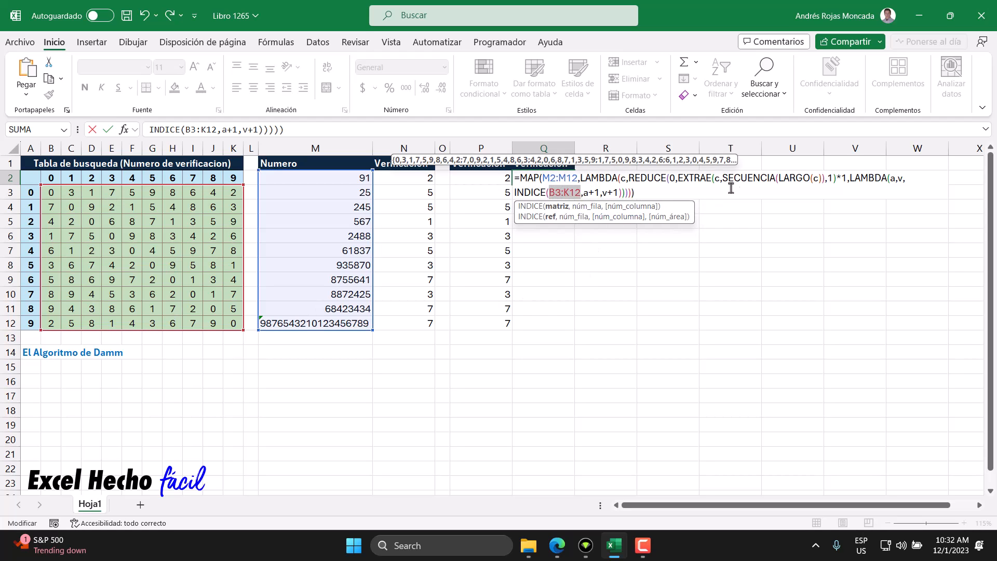
{"action": "left_click", "coordinate": [636, 193]}
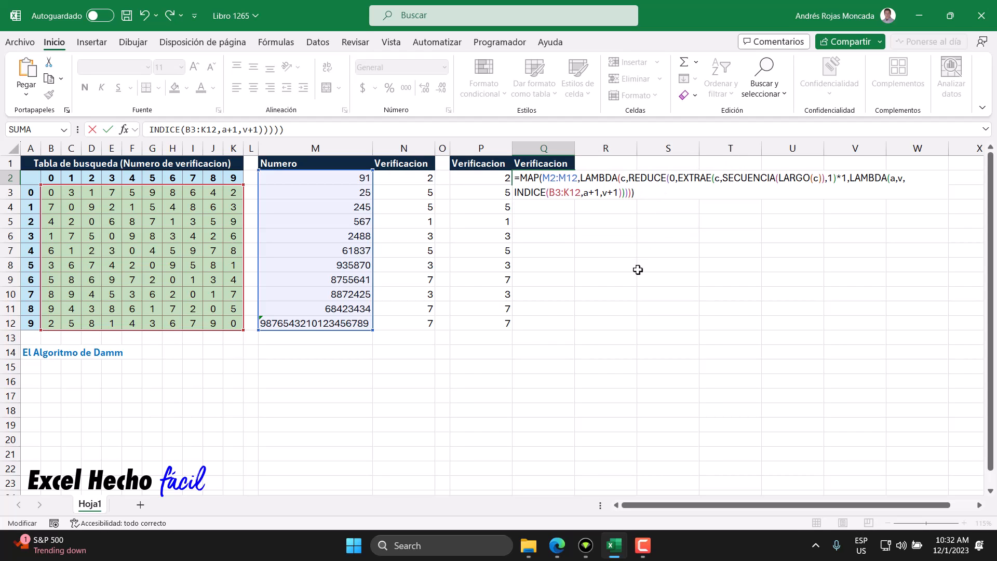
{"action": "key", "text": "Return"}
Step: Go through the spilled check digits in Q2:Q12 cell by cell and compare them with the other Verificacion columns
{"action": "left_click", "coordinate": [563, 178]}
{"action": "left_click", "coordinate": [568, 194]}
{"action": "left_click", "coordinate": [560, 209]}
{"action": "left_click", "coordinate": [559, 222]}
{"action": "left_click", "coordinate": [558, 237]}
{"action": "left_click", "coordinate": [557, 251]}
{"action": "left_click", "coordinate": [556, 265]}
{"action": "left_click", "coordinate": [554, 283]}
{"action": "left_click", "coordinate": [553, 294]}
{"action": "left_click", "coordinate": [552, 309]}
{"action": "left_click", "coordinate": [552, 322]}
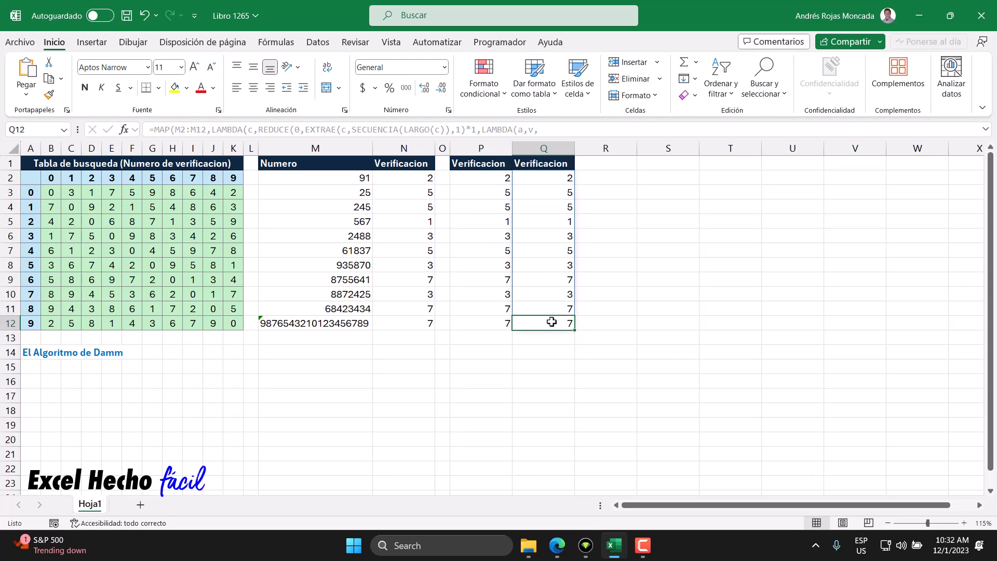
Step: Trace the digits of 2488 in M6 one by one through the Tabla de busqueda, starting from its row 0
{"action": "left_click", "coordinate": [340, 239]}
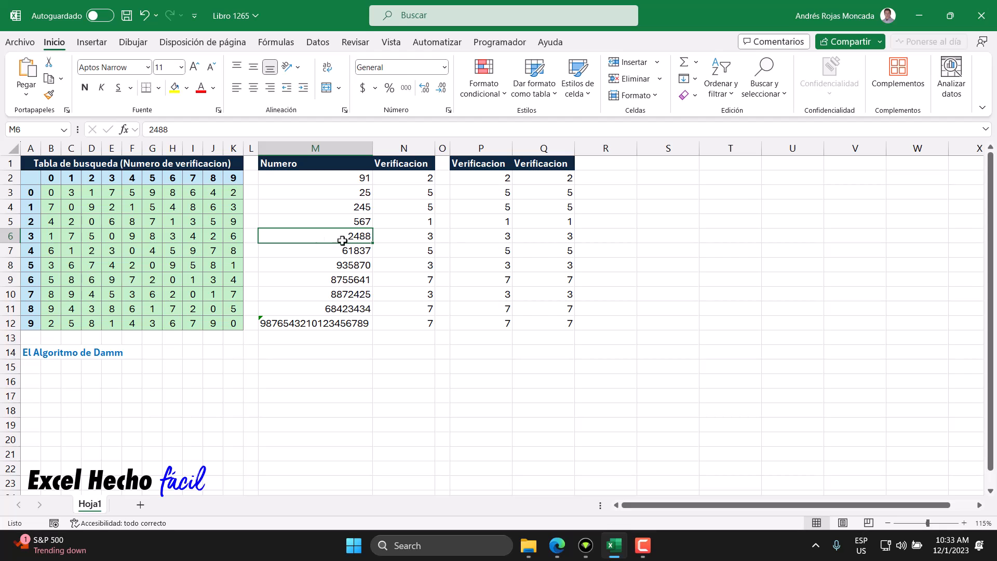
{"action": "left_click_drag", "start_coordinate": [49, 193], "coordinate": [234, 192]}
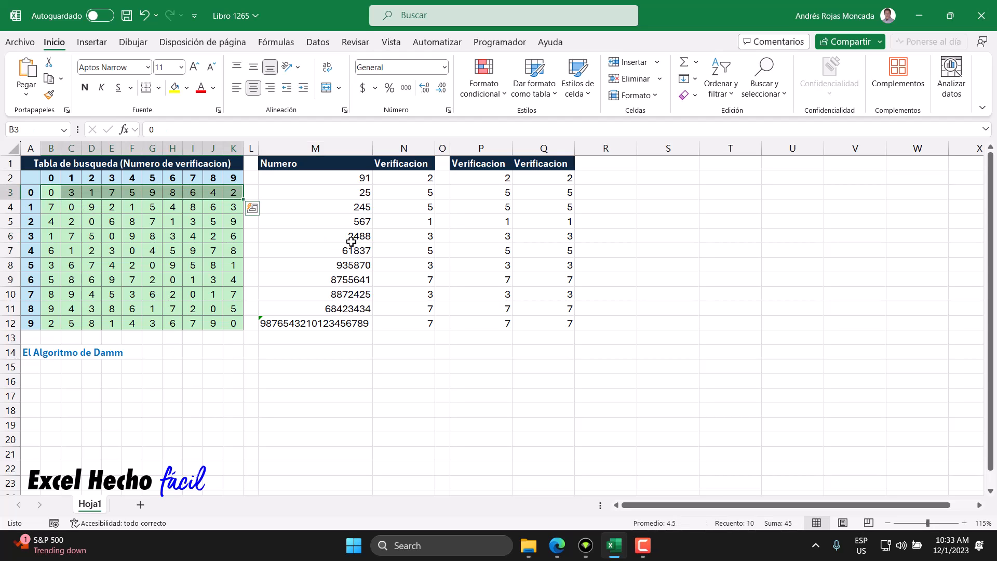
{"action": "left_click", "coordinate": [91, 192]}
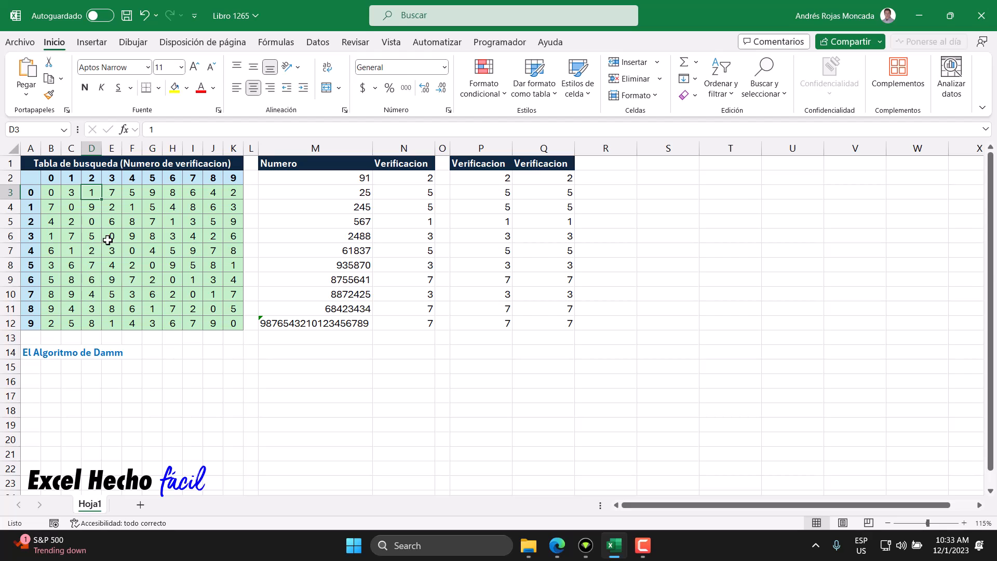
{"action": "left_click_drag", "start_coordinate": [52, 207], "coordinate": [241, 208]}
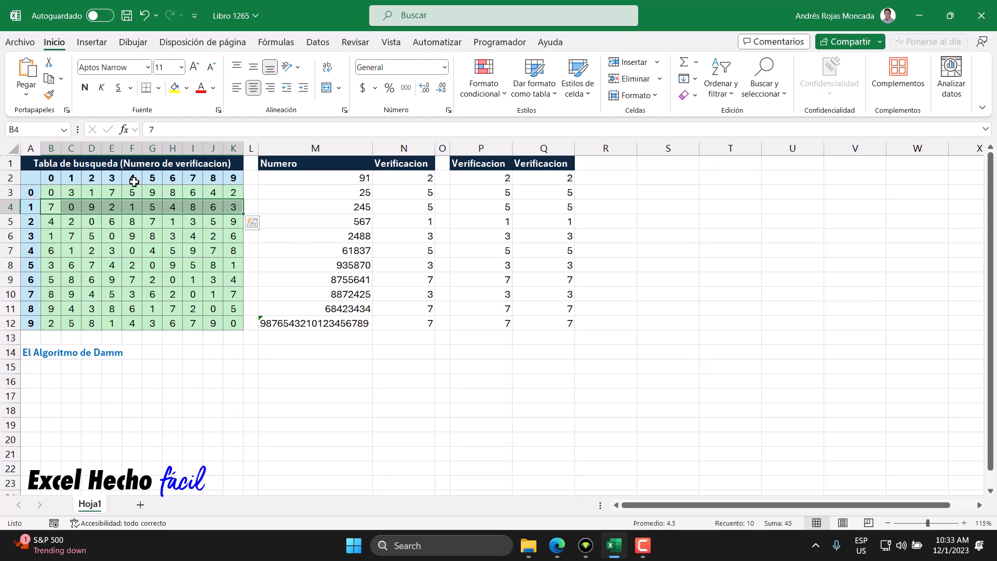
{"action": "left_click", "coordinate": [135, 205]}
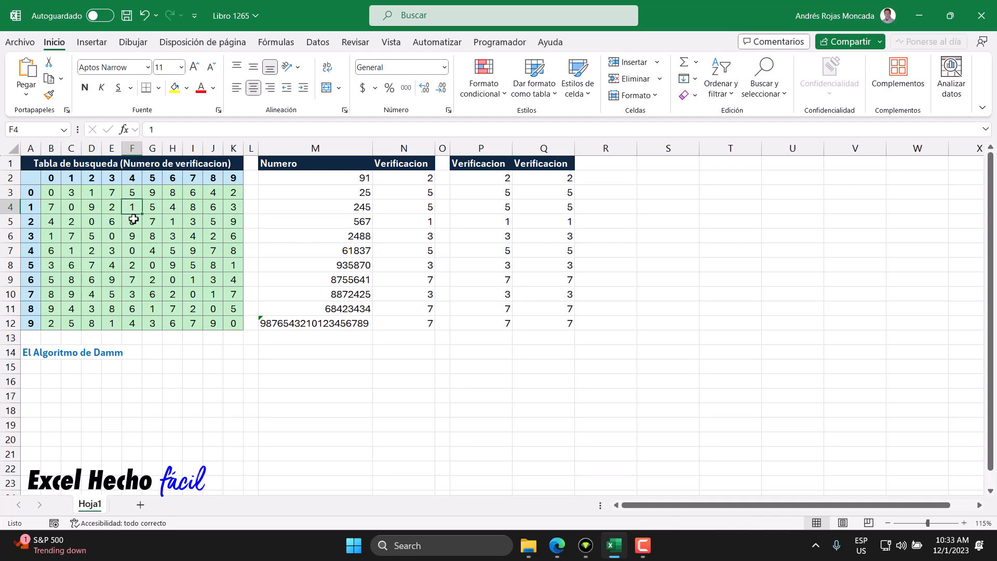
{"action": "left_click_drag", "start_coordinate": [54, 207], "coordinate": [223, 207]}
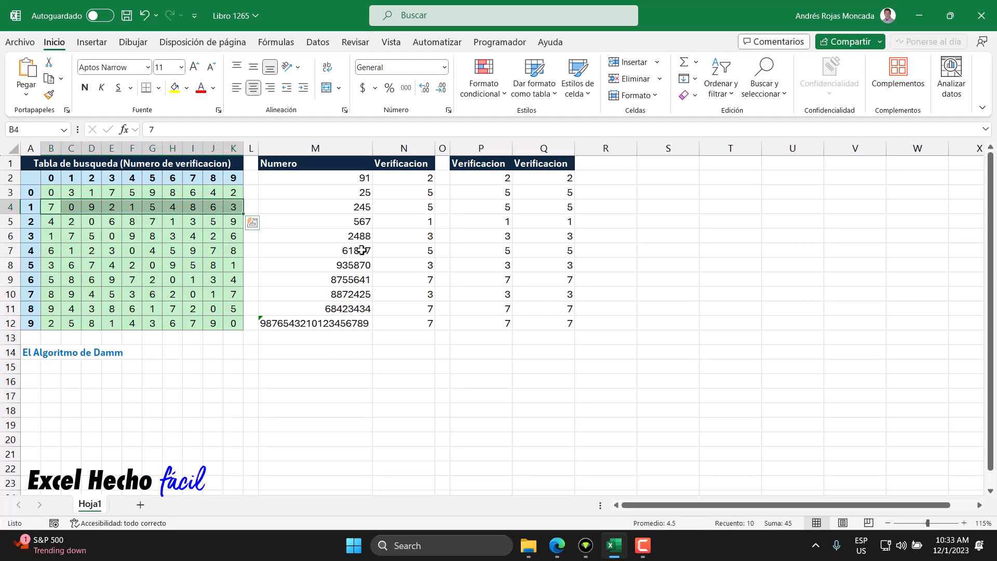
{"action": "left_click", "coordinate": [213, 206]}
{"action": "left_click_drag", "start_coordinate": [51, 279], "coordinate": [229, 279]}
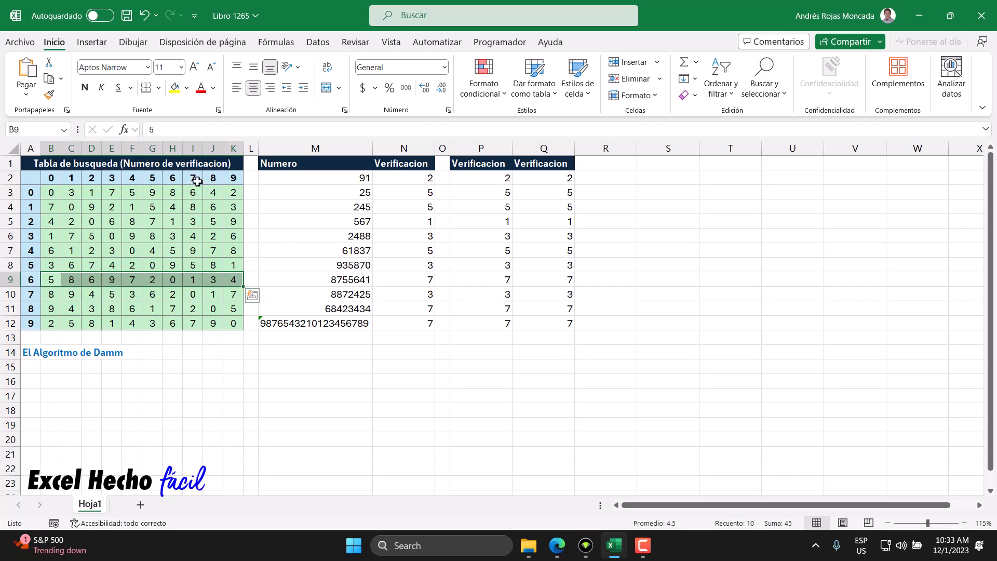
{"action": "left_click", "coordinate": [212, 279]}
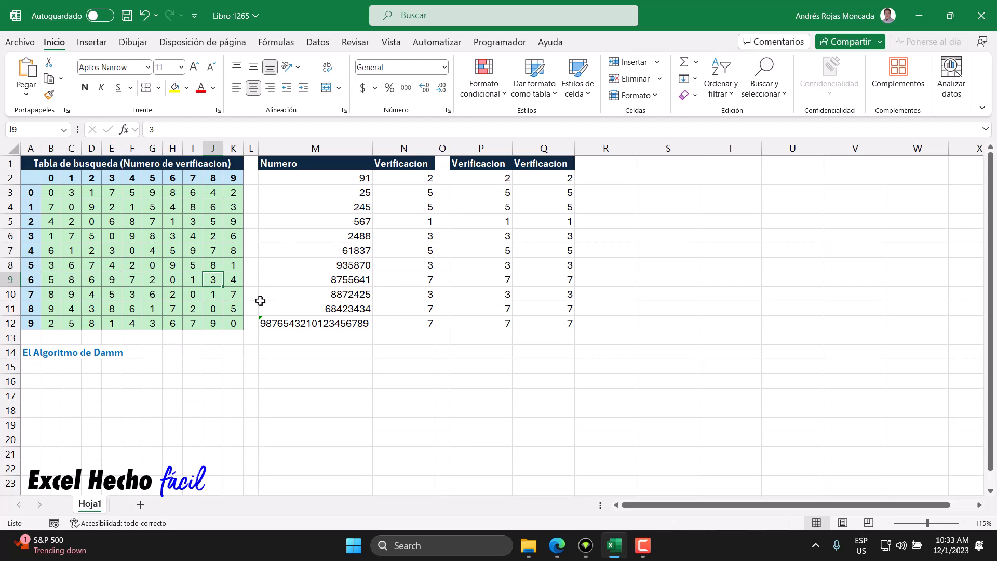
Step: Compare the traced check digit for 2488 with the Verificacion results in N6, P6 and Q6
{"action": "left_click", "coordinate": [427, 235]}
{"action": "left_click", "coordinate": [504, 236]}
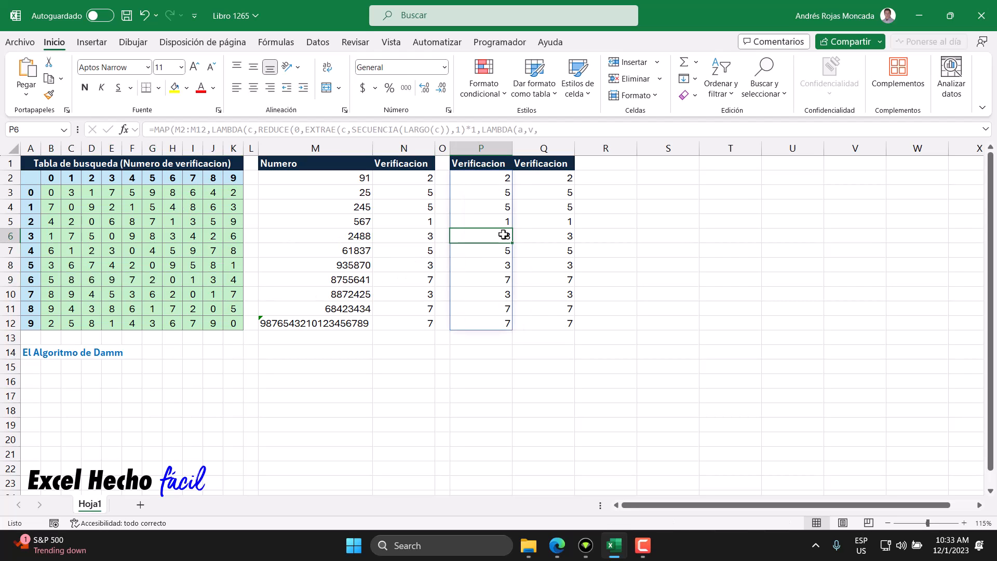
{"action": "left_click", "coordinate": [572, 236]}
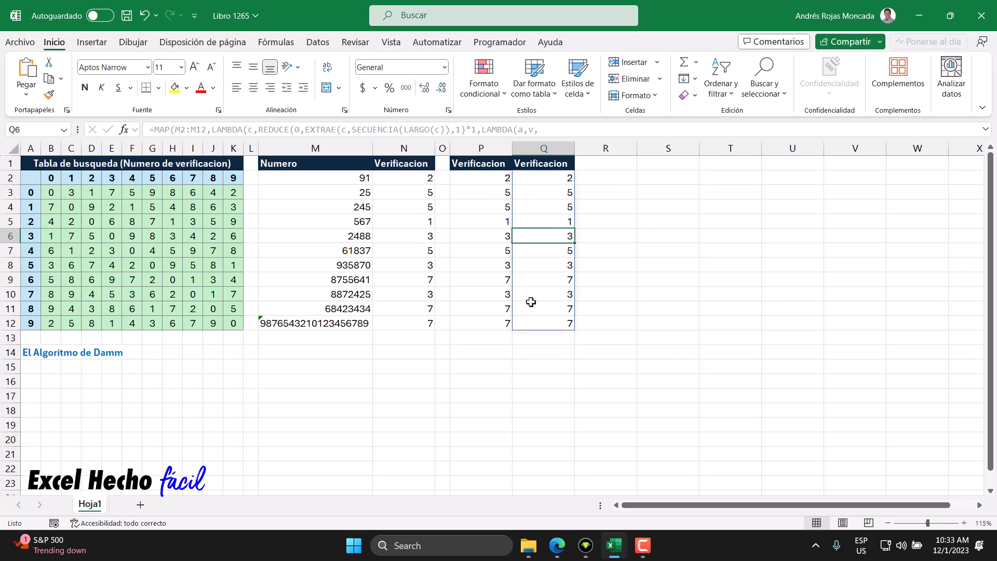
{"action": "left_click", "coordinate": [34, 381]}
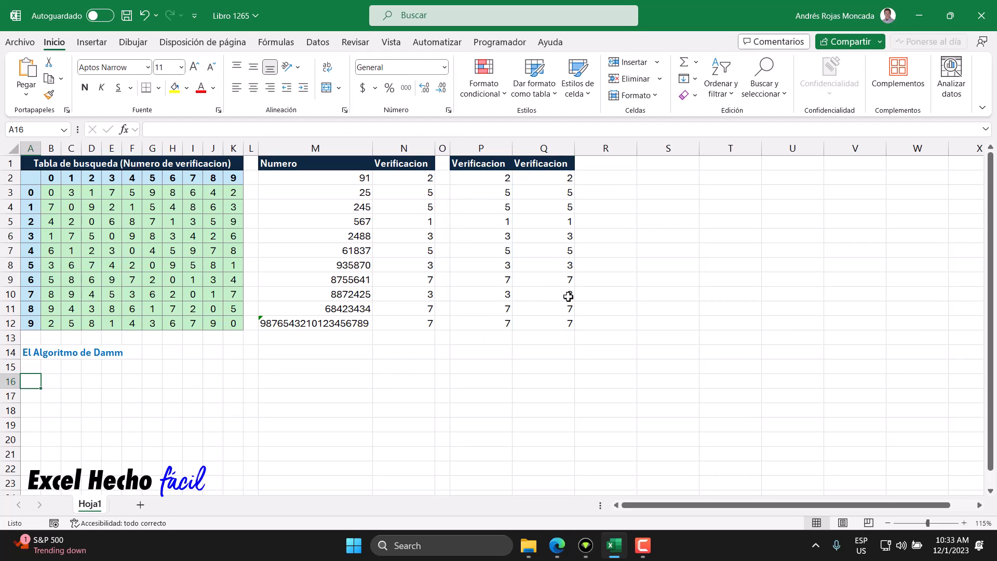